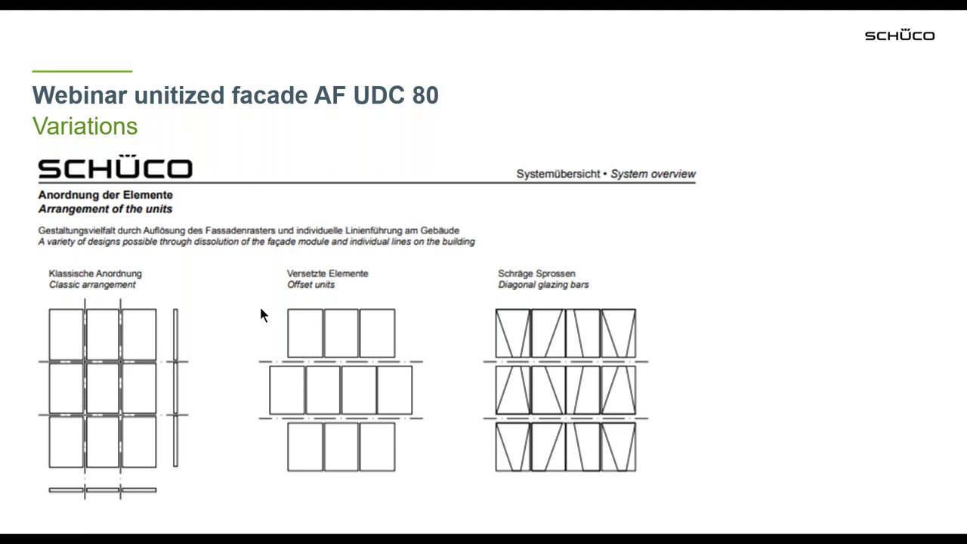
In SchueCal, open item 001 and build it from the unitised façade template Unit 3x3 with the system Schüco AF UDC 80.
{"action": "key", "text": "alt+Tab"}
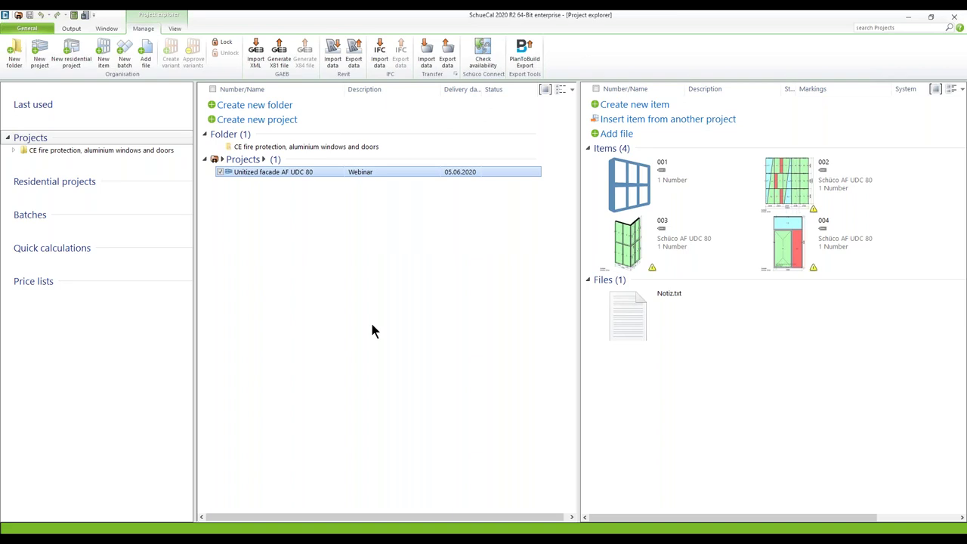
{"action": "double_click", "coordinate": [631, 191]}
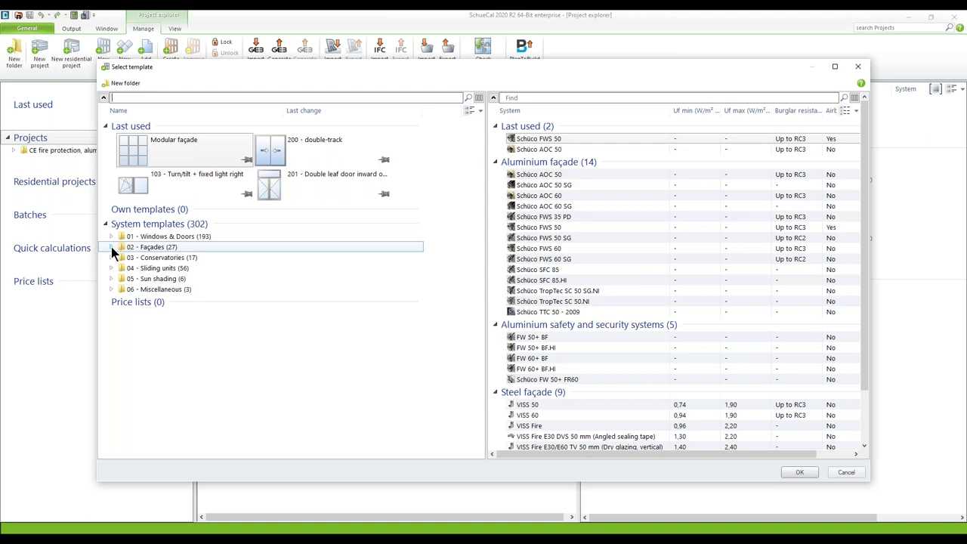
{"action": "left_click", "coordinate": [111, 246]}
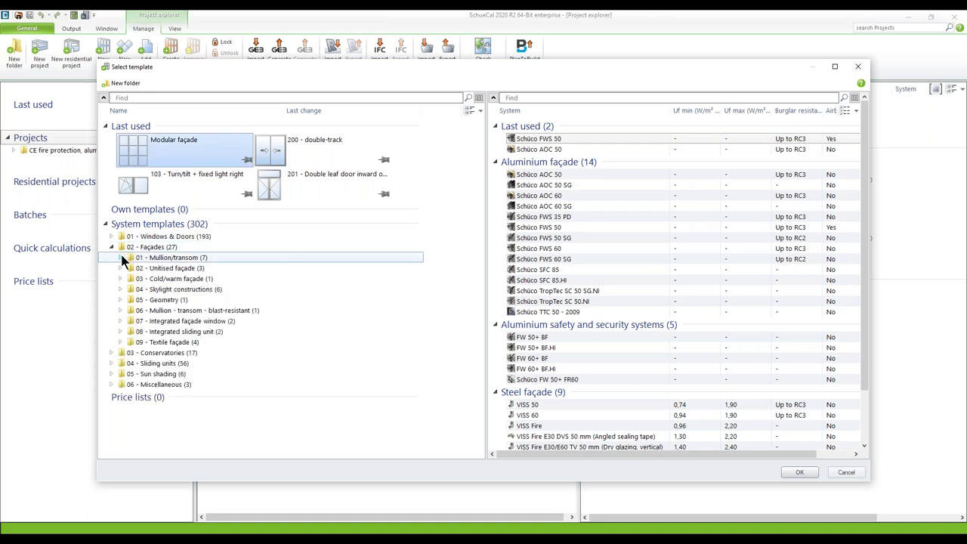
{"action": "left_click", "coordinate": [121, 267]}
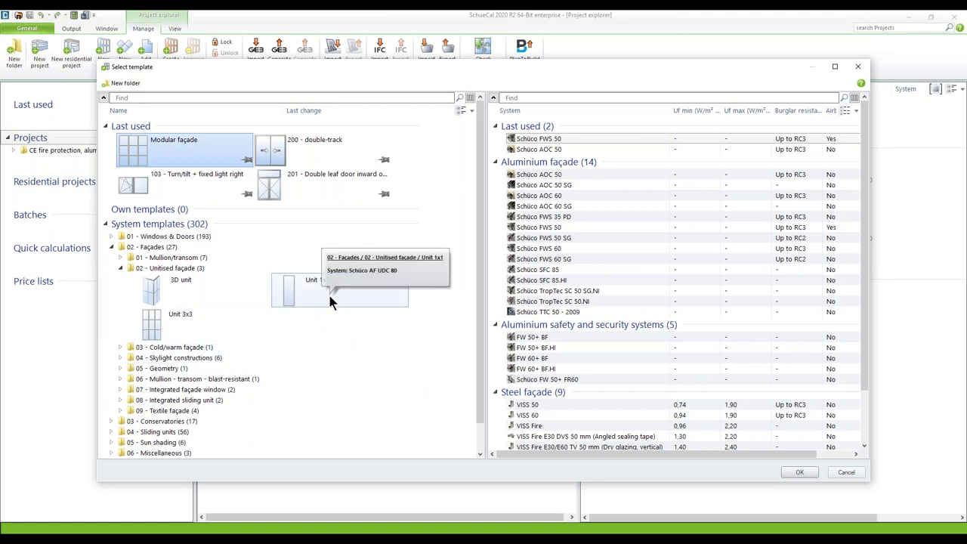
{"action": "left_click", "coordinate": [171, 326]}
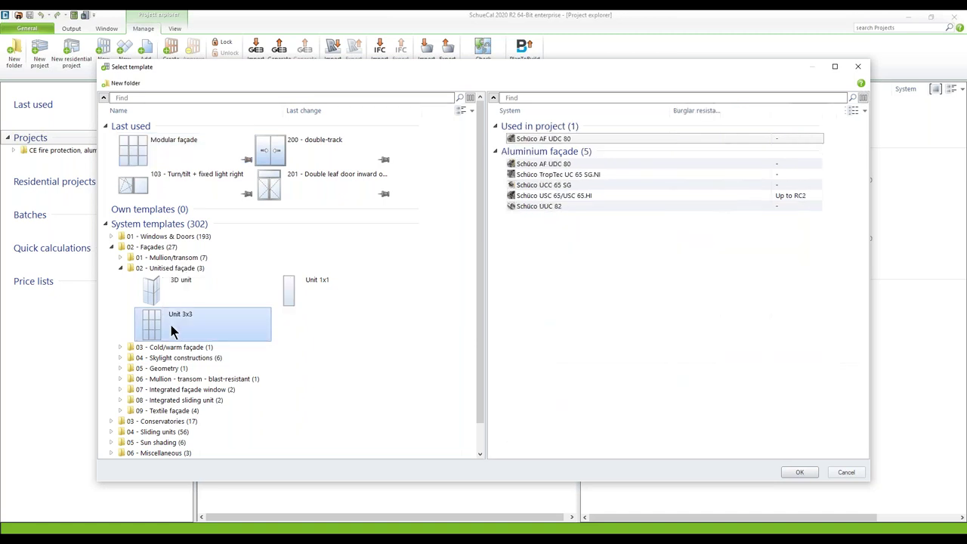
{"action": "left_click", "coordinate": [511, 142]}
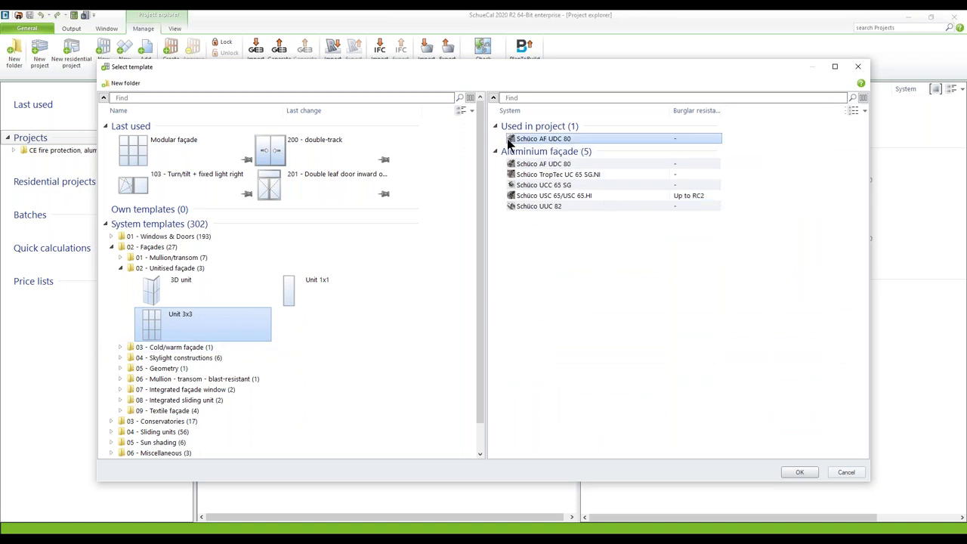
{"action": "left_click", "coordinate": [252, 321]}
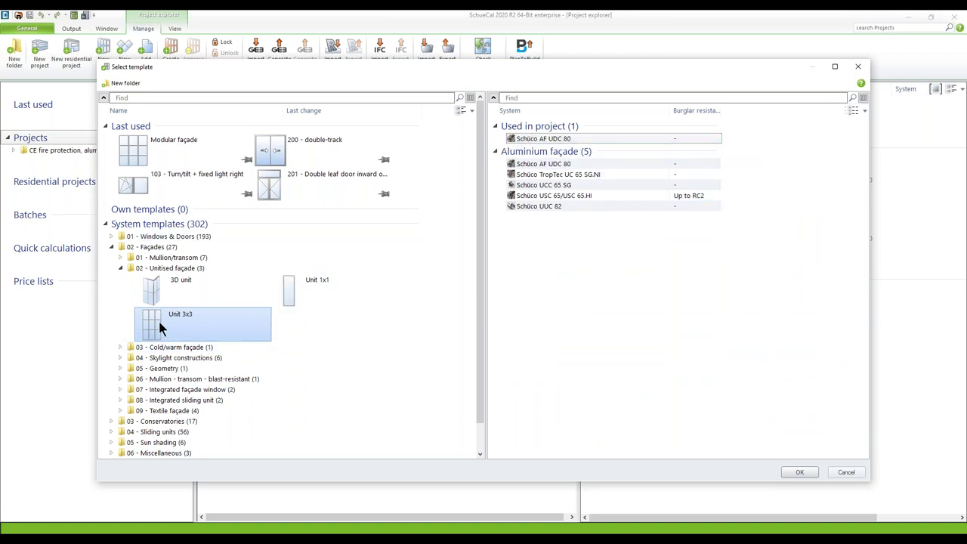
{"action": "left_click", "coordinate": [533, 139]}
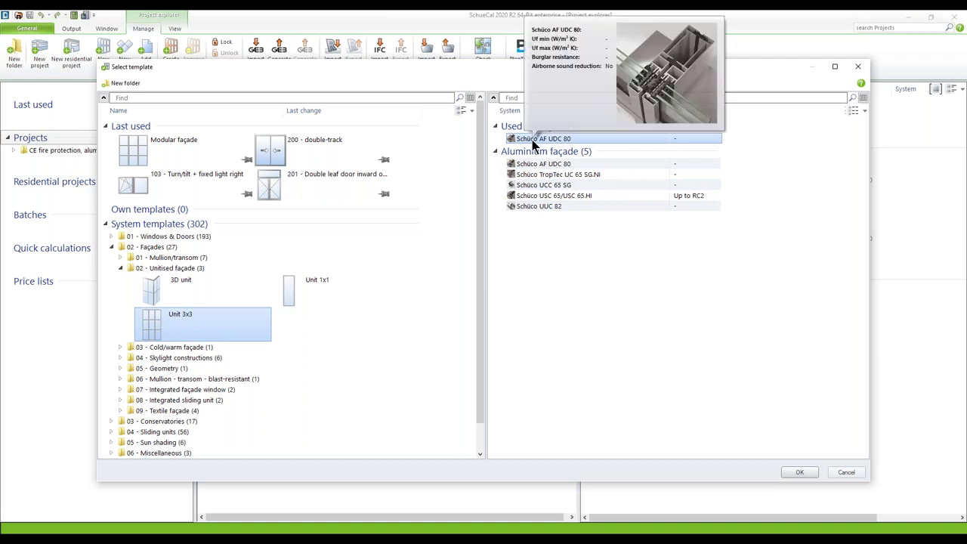
{"action": "double_click", "coordinate": [533, 139]}
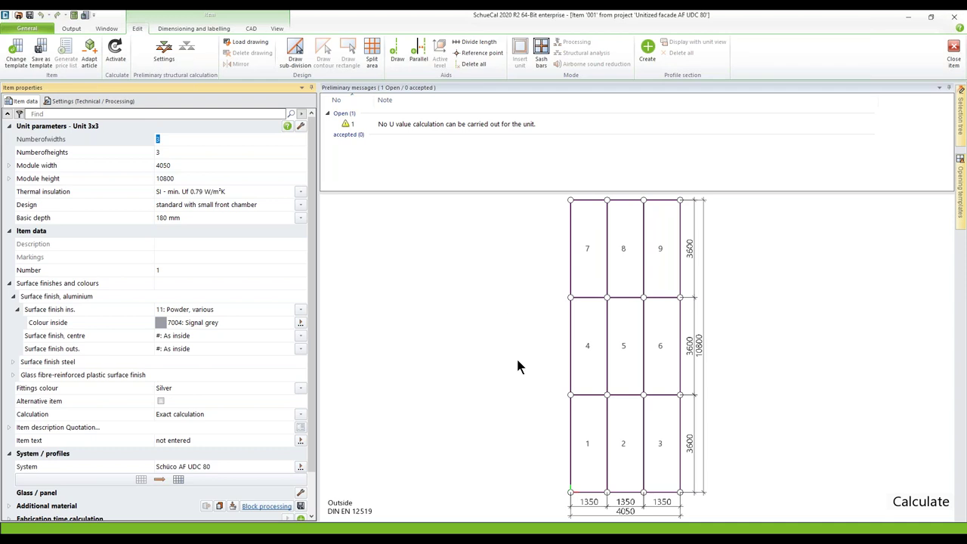
Set the module width of the 3x3 unit to 4500.
{"action": "left_click", "coordinate": [179, 165]}
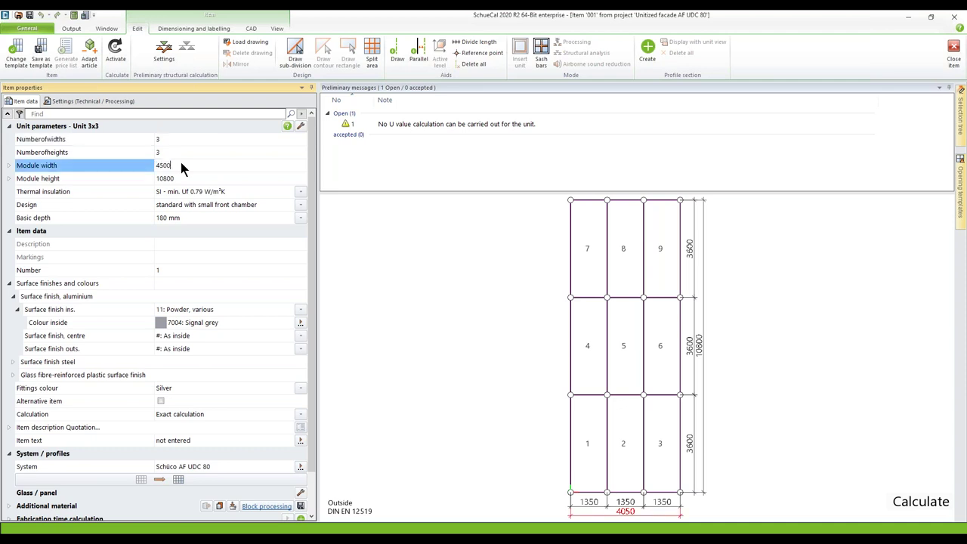
{"action": "type", "text": "4500"}
{"action": "key", "text": "Return"}
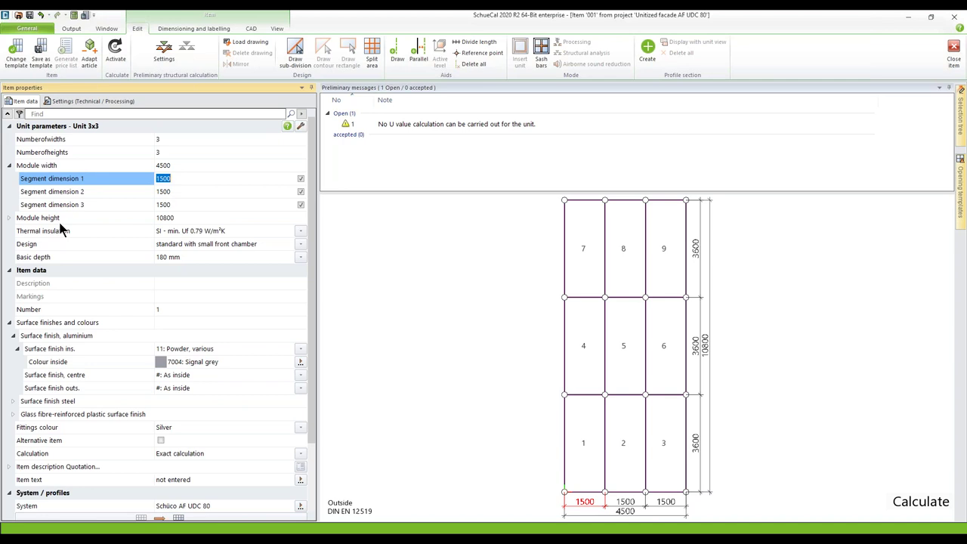
Review the options offered for thermal insulation, design and basic depth in the unit parameters.
{"action": "left_click", "coordinate": [300, 230]}
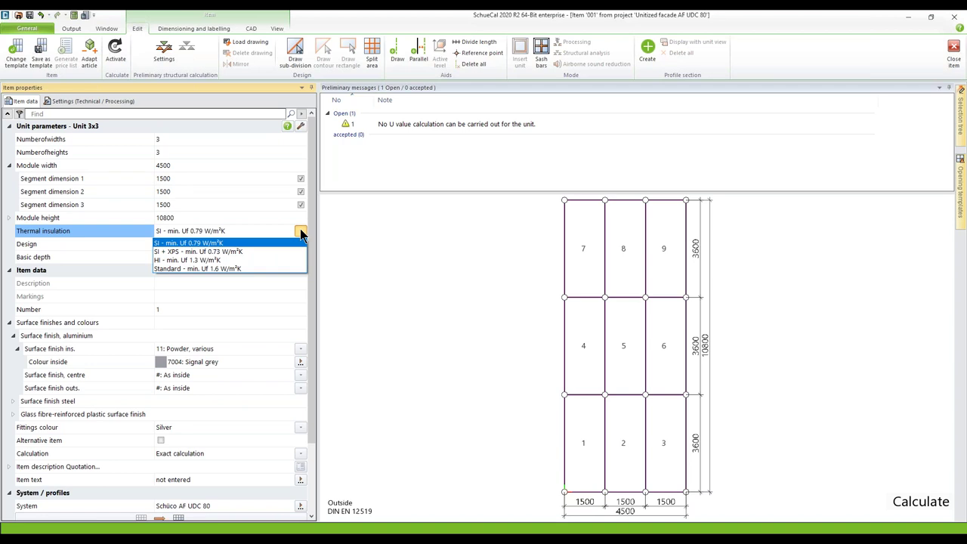
{"action": "left_click", "coordinate": [290, 245]}
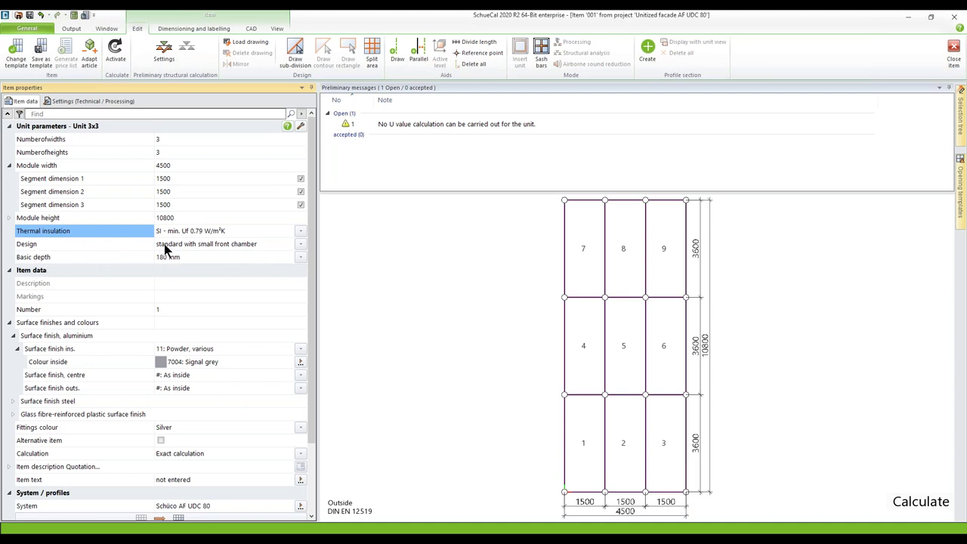
{"action": "left_click", "coordinate": [300, 244]}
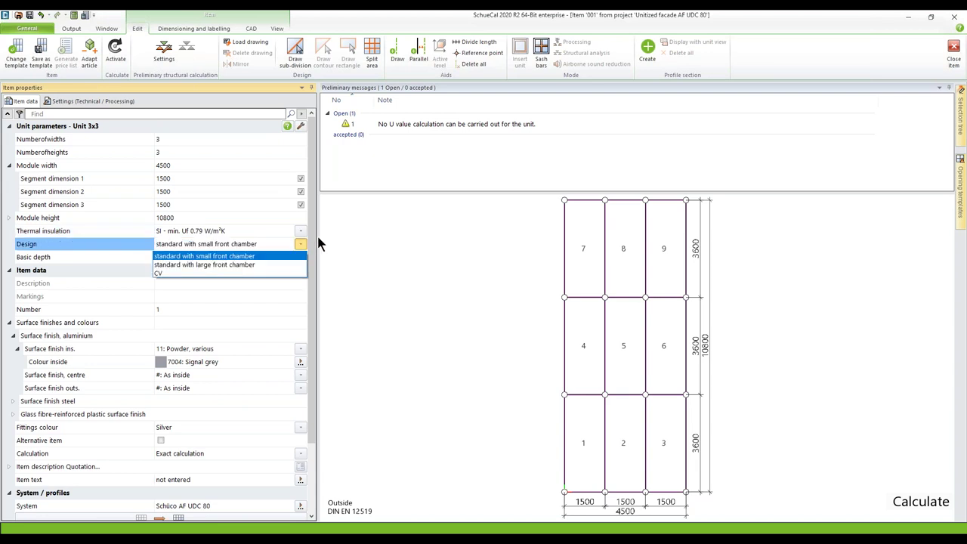
{"action": "left_click", "coordinate": [372, 249]}
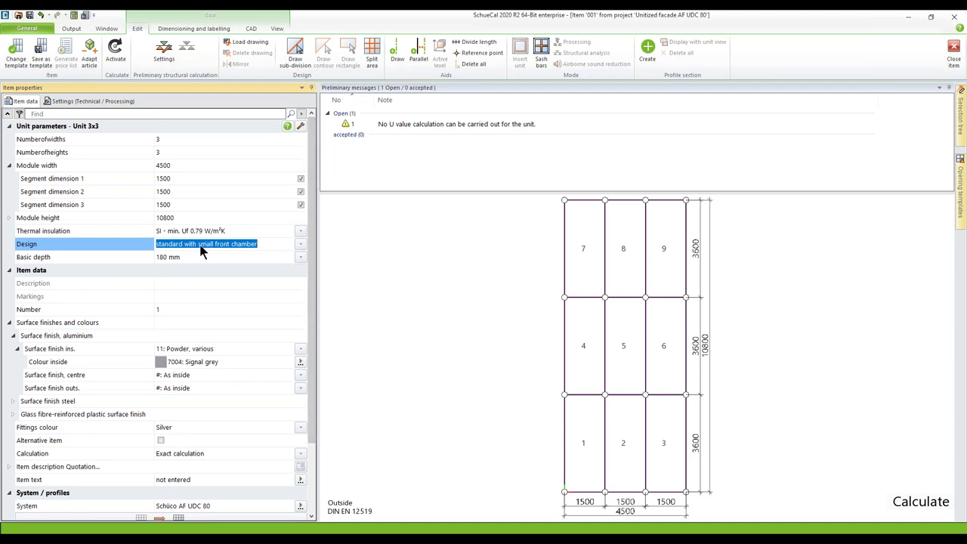
{"action": "left_click", "coordinate": [300, 257]}
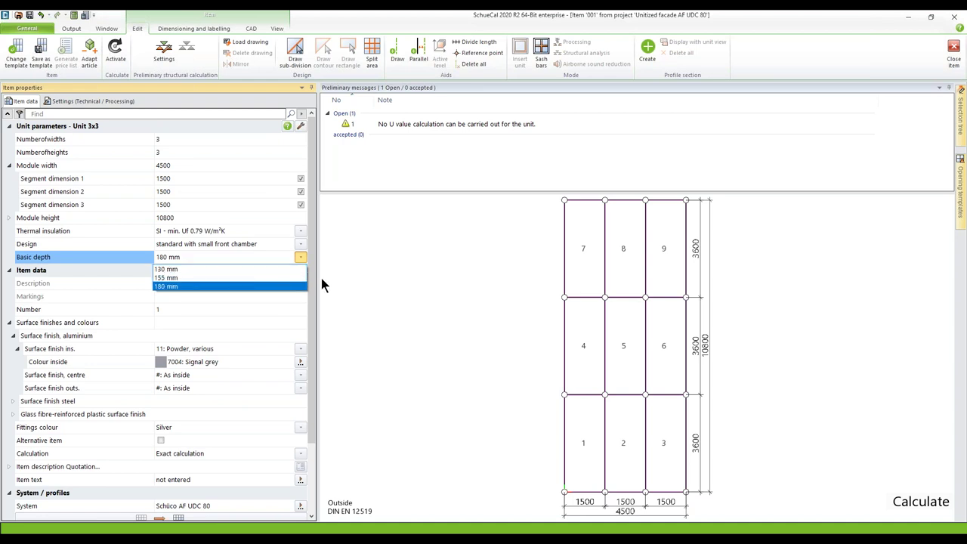
{"action": "left_click", "coordinate": [360, 270]}
Set the unit's design to standard with large front chamber and check the basic depths offered for it.
{"action": "left_click", "coordinate": [299, 245]}
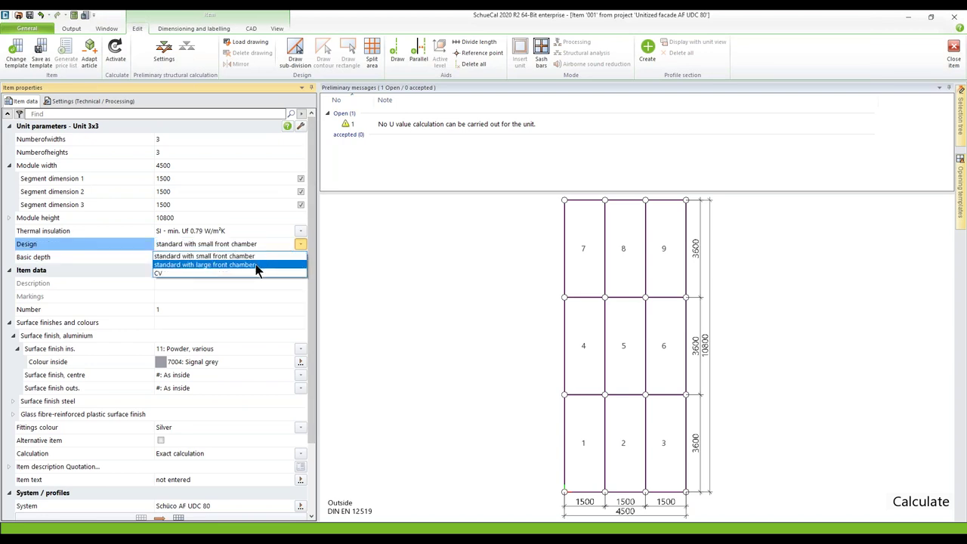
{"action": "left_click", "coordinate": [255, 265]}
{"action": "left_click", "coordinate": [299, 256]}
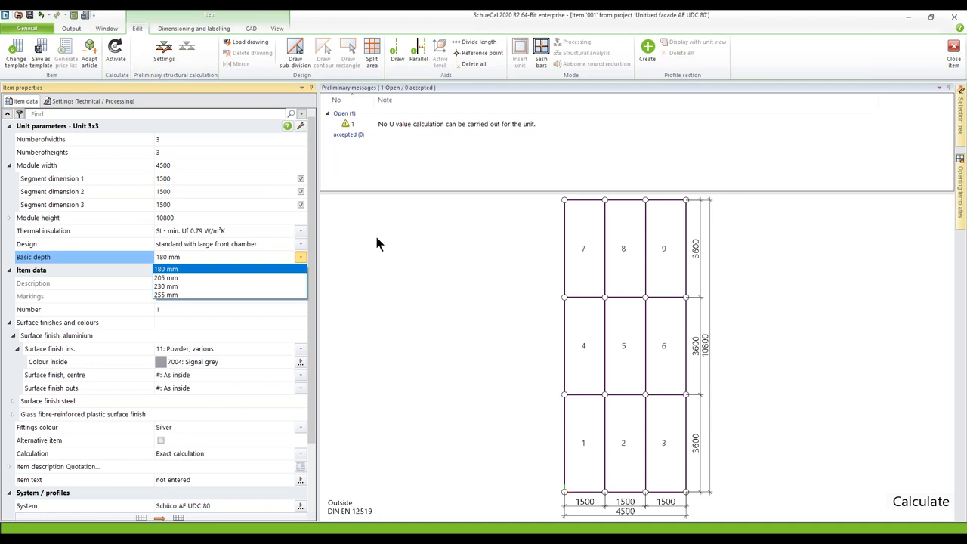
{"action": "left_click", "coordinate": [377, 238]}
Try the CV design to compare its basic depth options, and return the design to standard with large front chamber.
{"action": "left_click", "coordinate": [300, 244]}
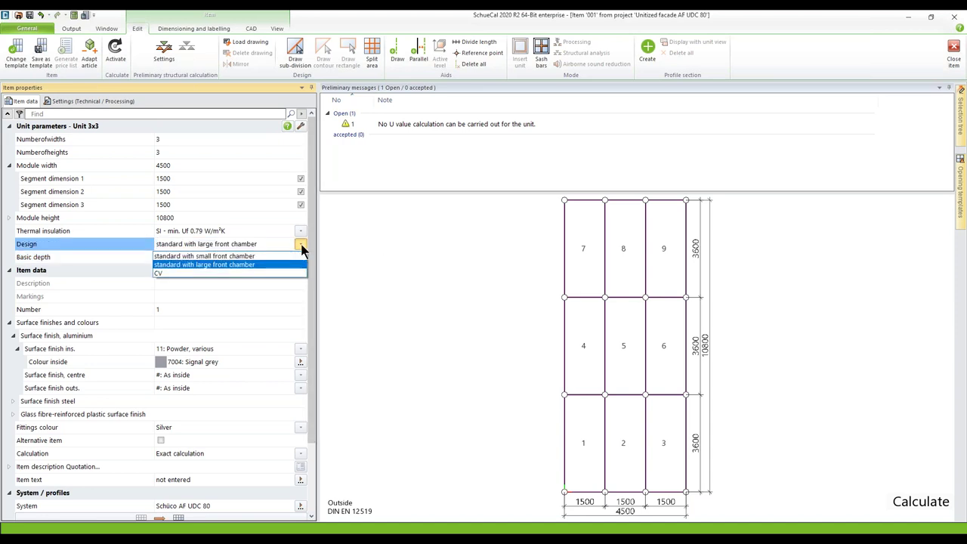
{"action": "left_click", "coordinate": [284, 273]}
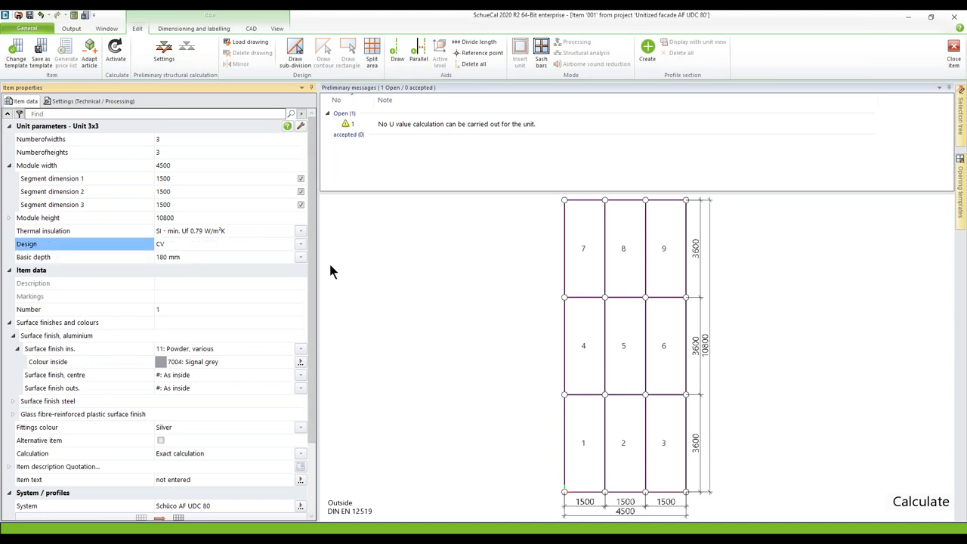
{"action": "left_click", "coordinate": [301, 257]}
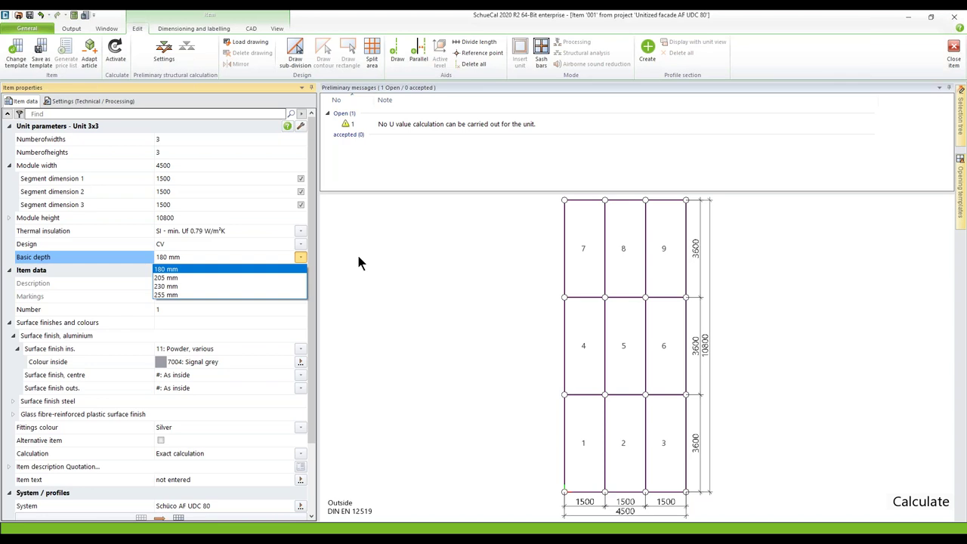
{"action": "left_click", "coordinate": [360, 261]}
{"action": "left_click", "coordinate": [300, 244]}
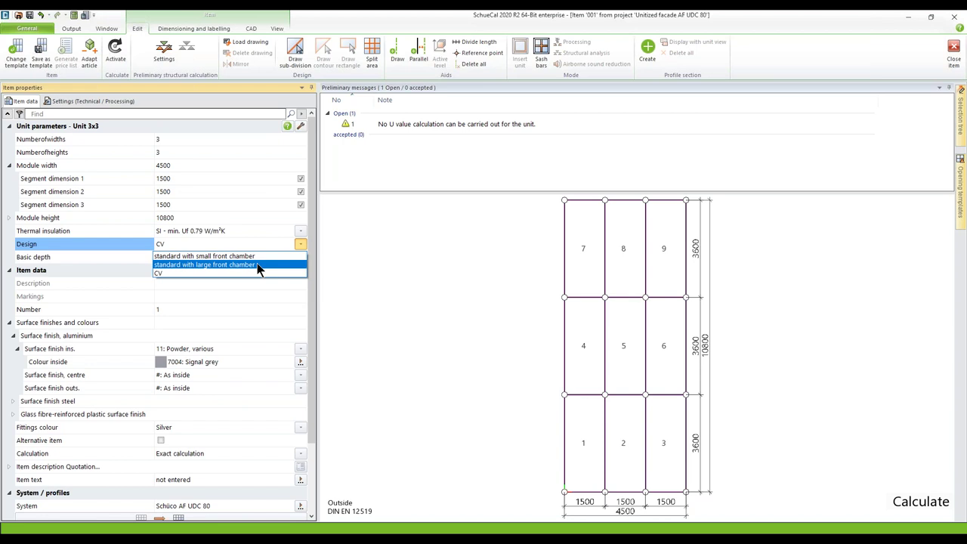
{"action": "left_click", "coordinate": [257, 265]}
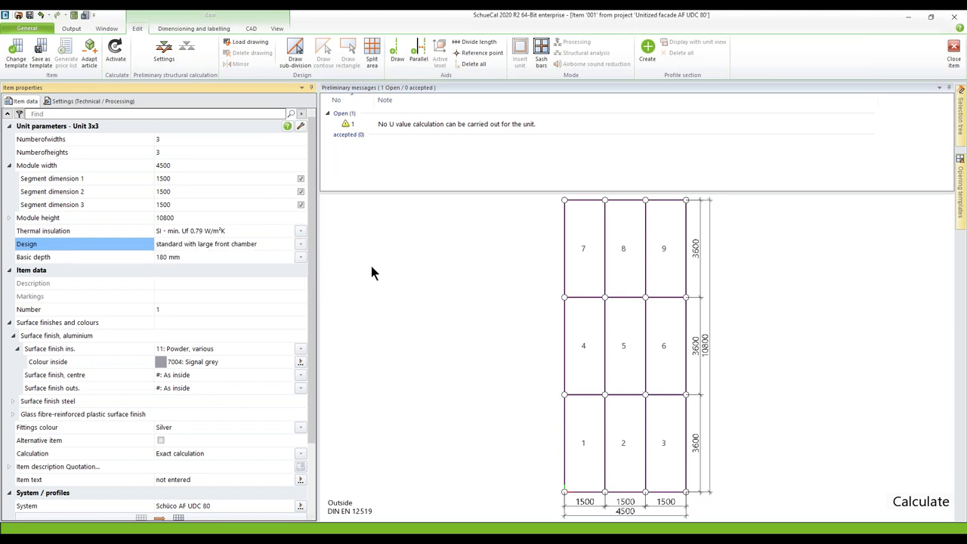
Fill the whole 3x3 unit with the Schüco AF UDC 80 profiles and glazing.
{"action": "left_click_drag", "start_coordinate": [311, 257], "coordinate": [313, 355]}
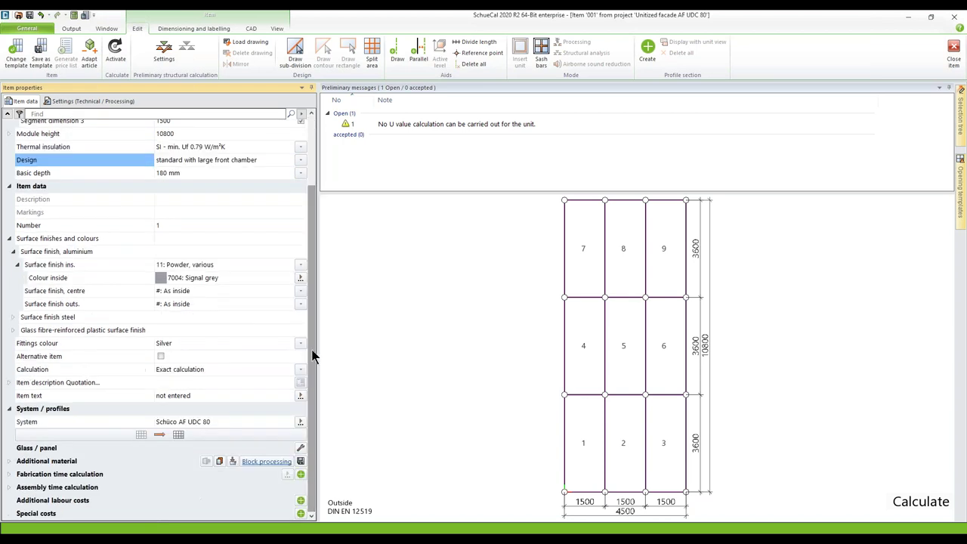
{"action": "left_click", "coordinate": [164, 432]}
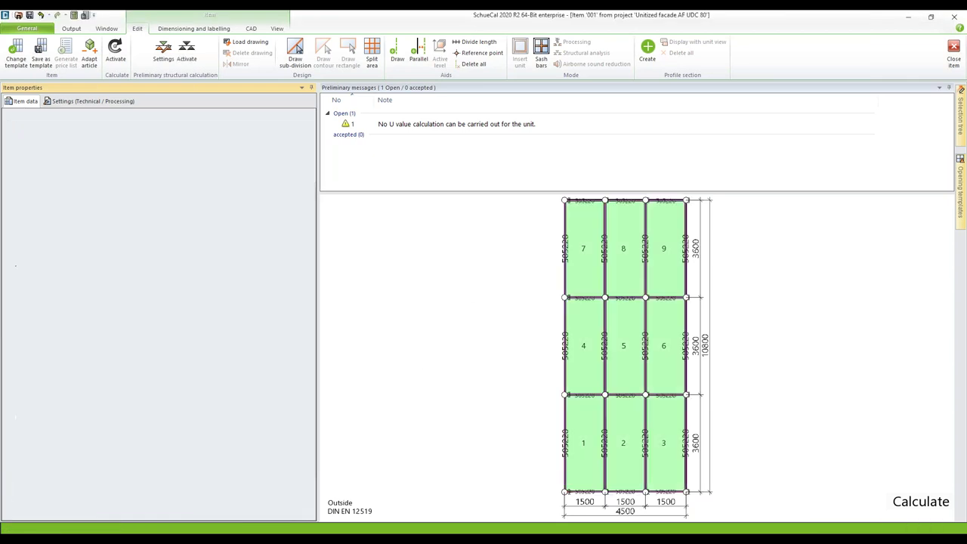
Examine the profile sections of the vertical frame between fields 4 and 5 and the horizontal frame between fields 5 and 8.
{"action": "left_click", "coordinate": [605, 324]}
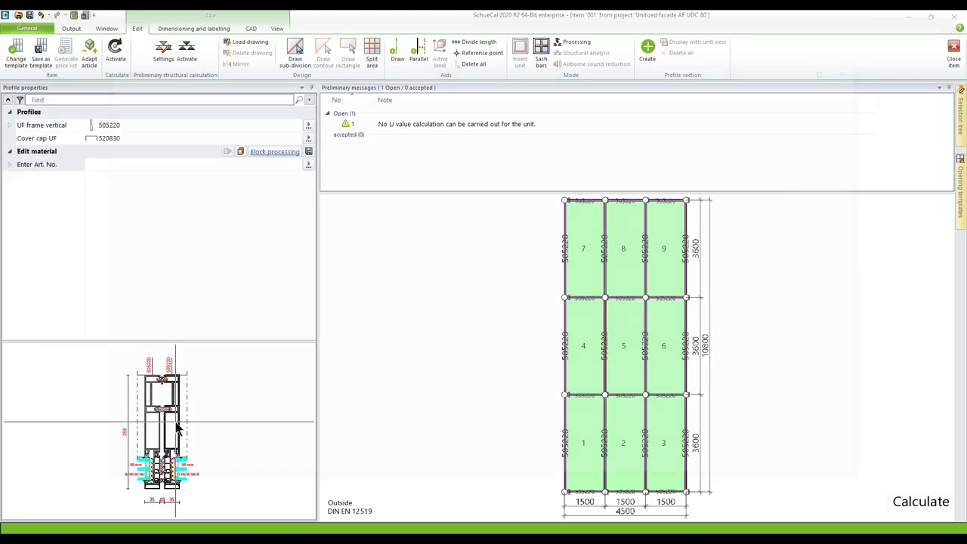
{"action": "double_click", "coordinate": [176, 428]}
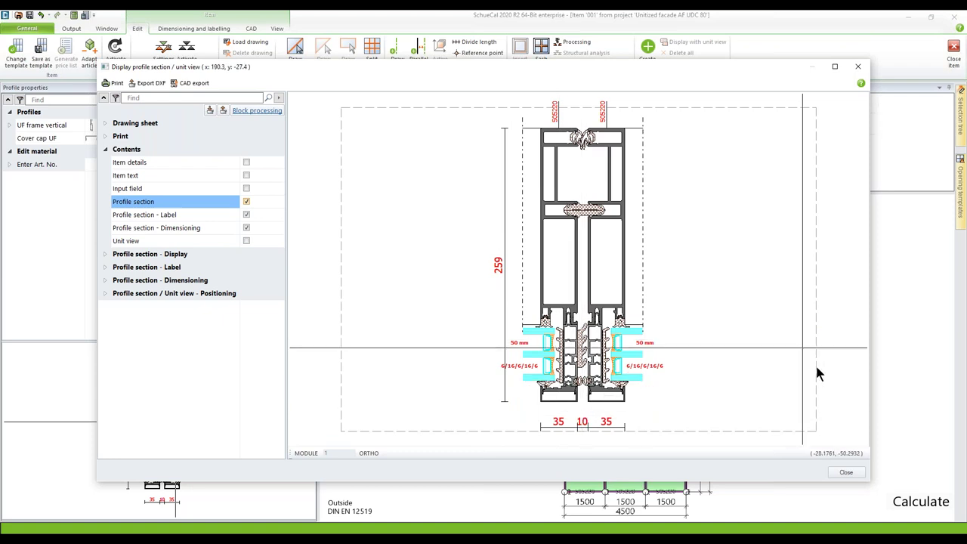
{"action": "left_click", "coordinate": [846, 471]}
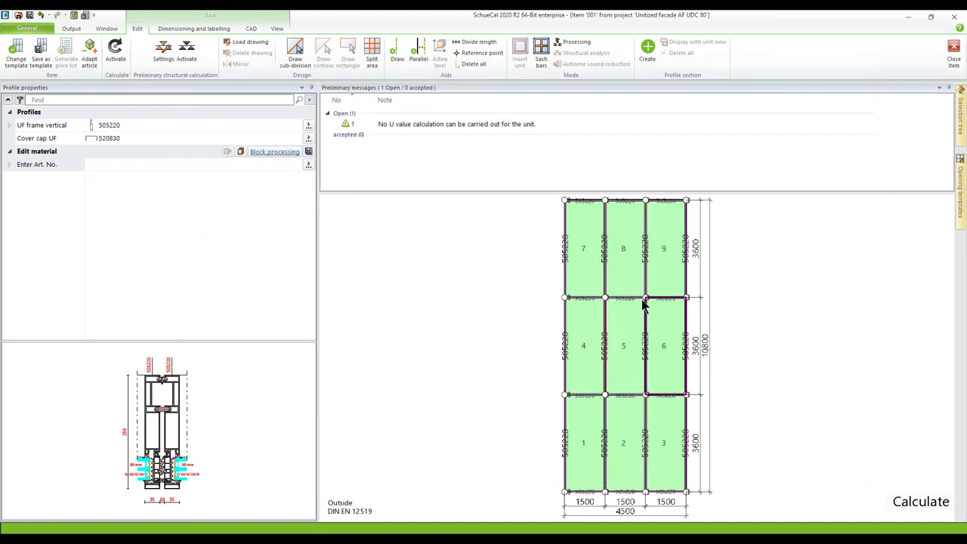
{"action": "left_click", "coordinate": [619, 299]}
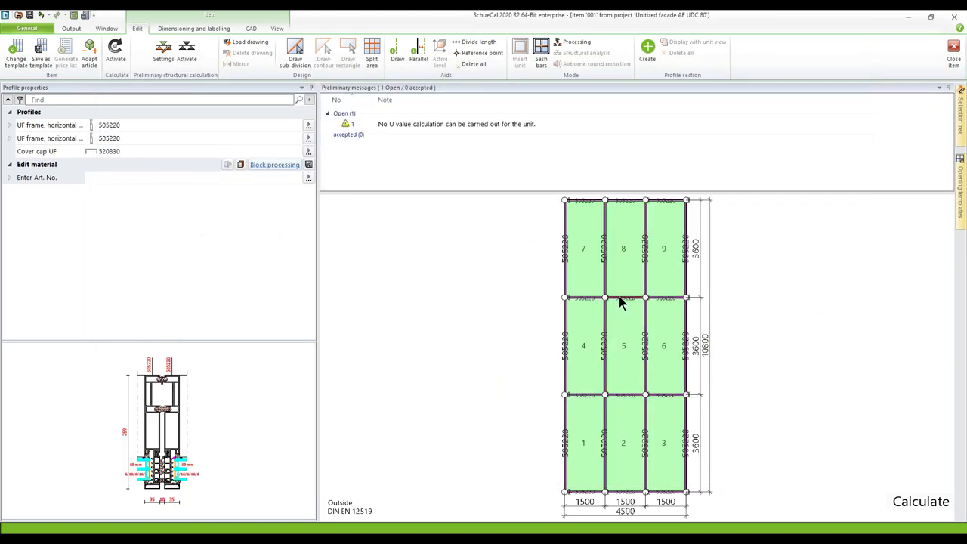
{"action": "double_click", "coordinate": [194, 438]}
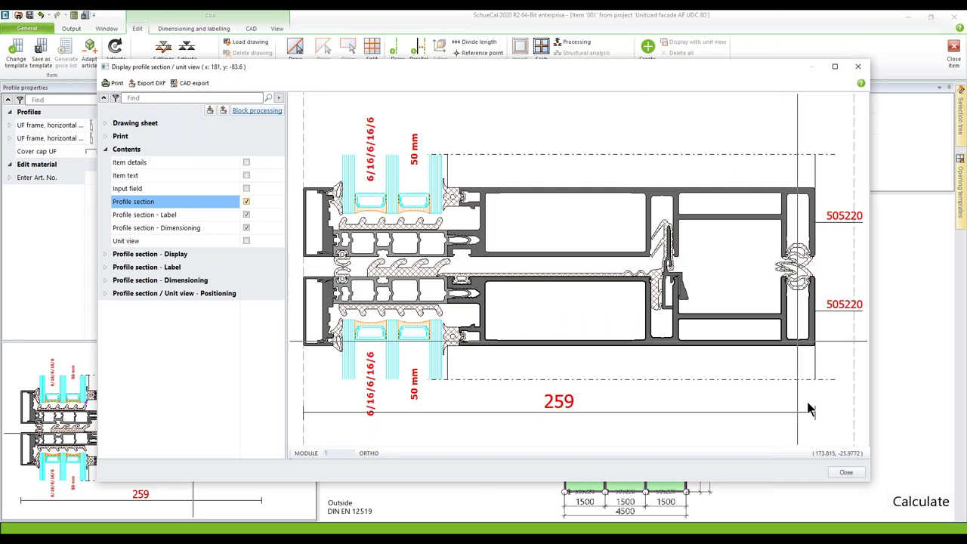
{"action": "left_click", "coordinate": [844, 472]}
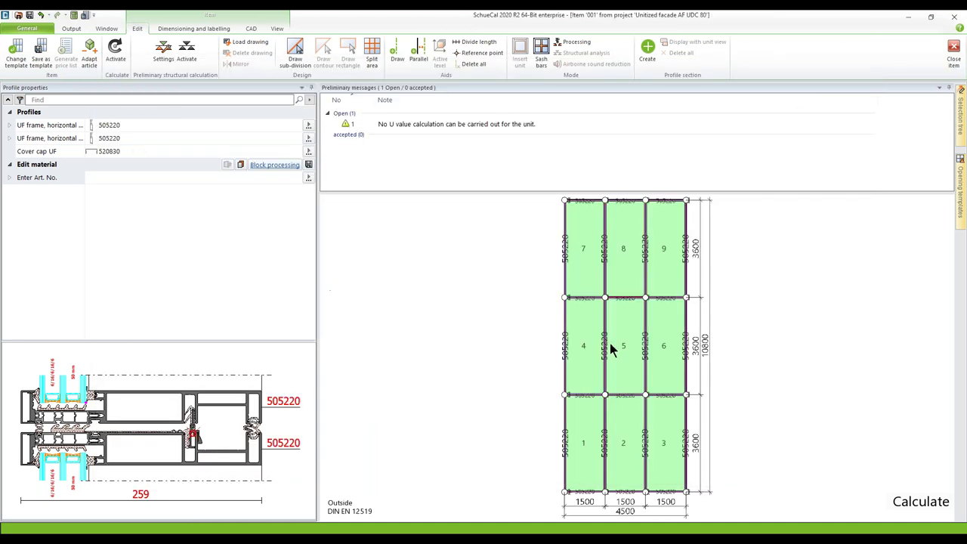
Merge fields 4, 5 and 6 of the middle row into one full-width field.
{"action": "left_click", "coordinate": [582, 357]}
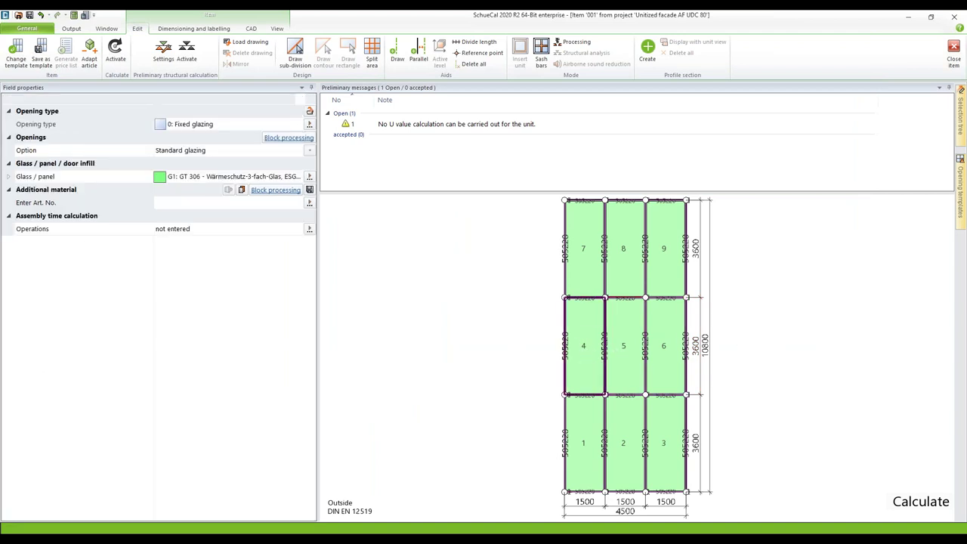
{"action": "left_click", "coordinate": [624, 358], "text": "ctrl"}
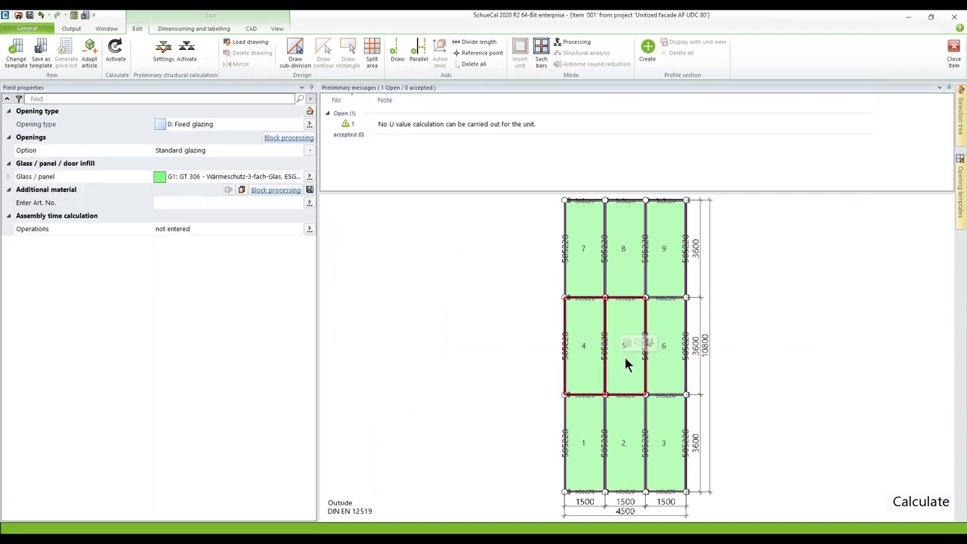
{"action": "left_click", "coordinate": [664, 317], "text": "ctrl"}
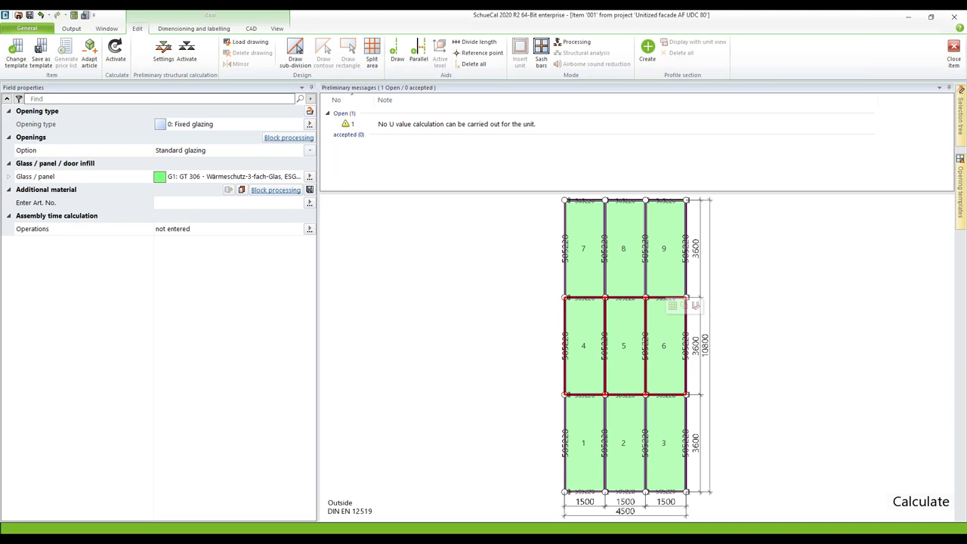
{"action": "right_click", "coordinate": [665, 319]}
{"action": "left_click", "coordinate": [687, 338]}
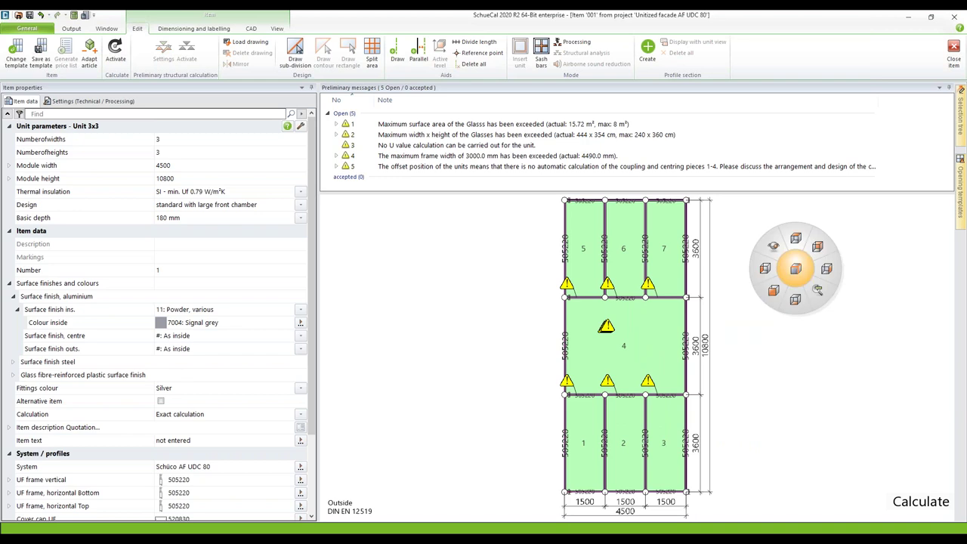
Show the unit from inside and set the profile reference dimension of field 4's left vertical frame to 750.
{"action": "left_click", "coordinate": [819, 249]}
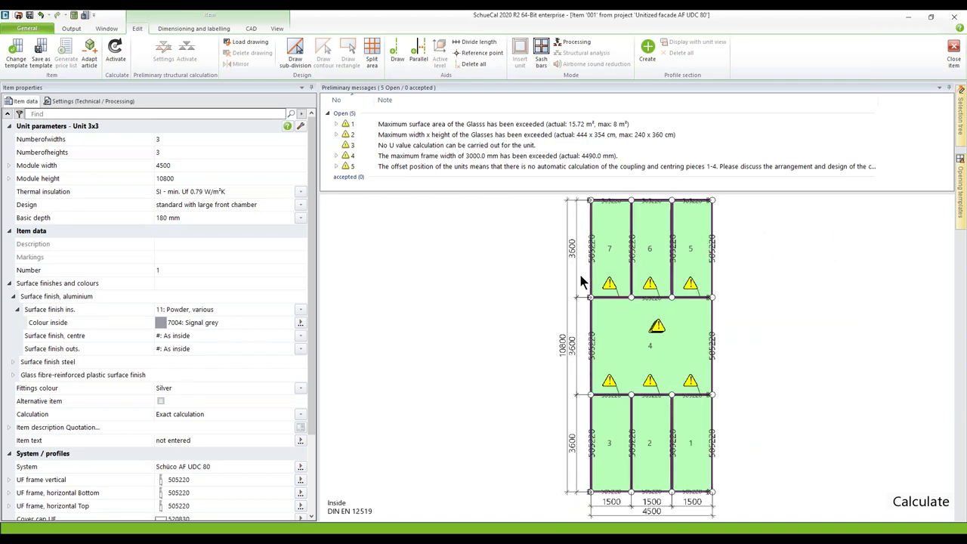
{"action": "left_click", "coordinate": [592, 325]}
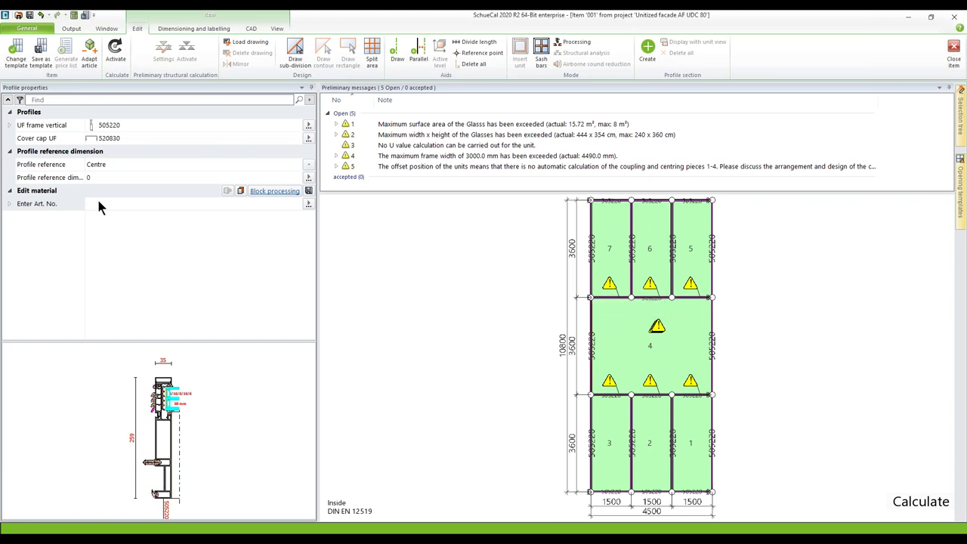
{"action": "left_click", "coordinate": [125, 178]}
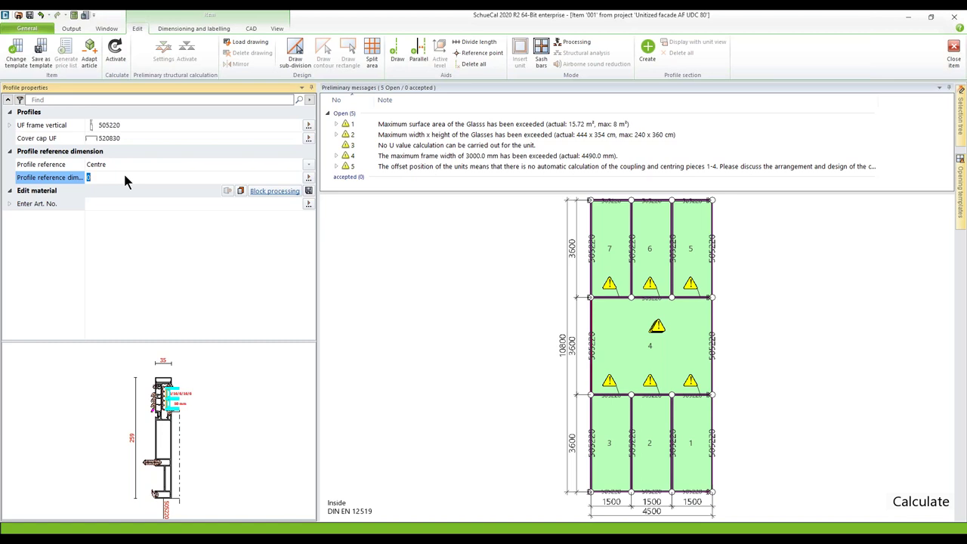
{"action": "type", "text": "75"}
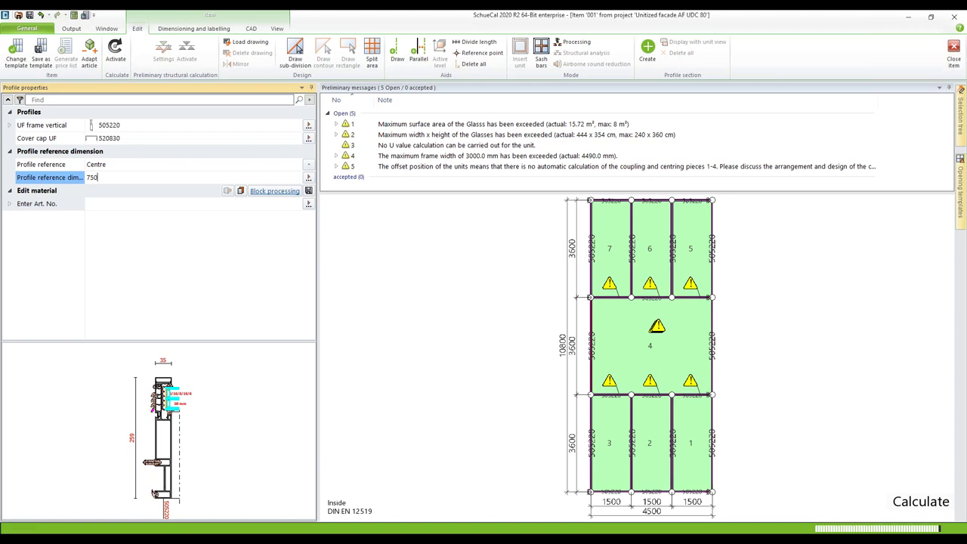
{"action": "key", "text": "Return"}
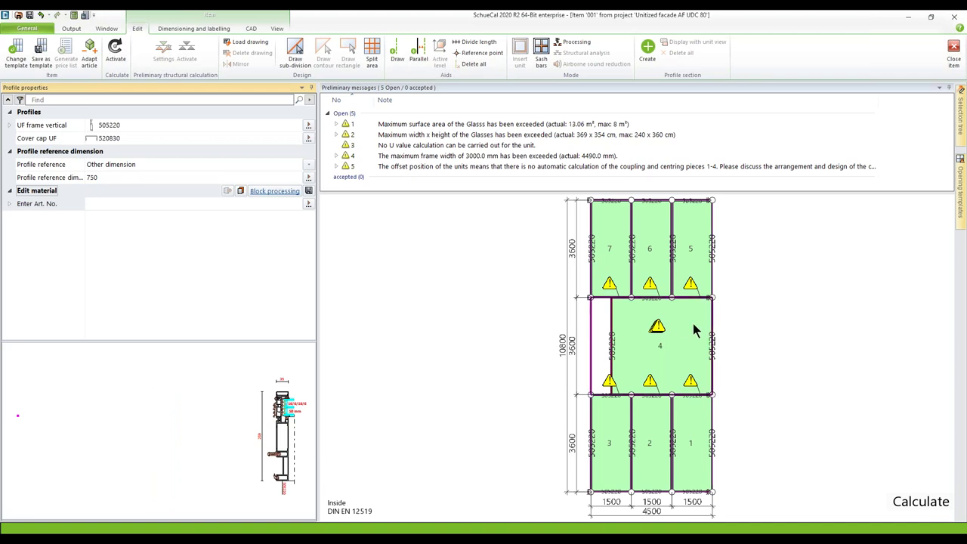
Open the profile reference dimension of field 4's right vertical frame for editing.
{"action": "scroll", "coordinate": [713, 324], "scroll_direction": "up", "scroll_amount": 3}
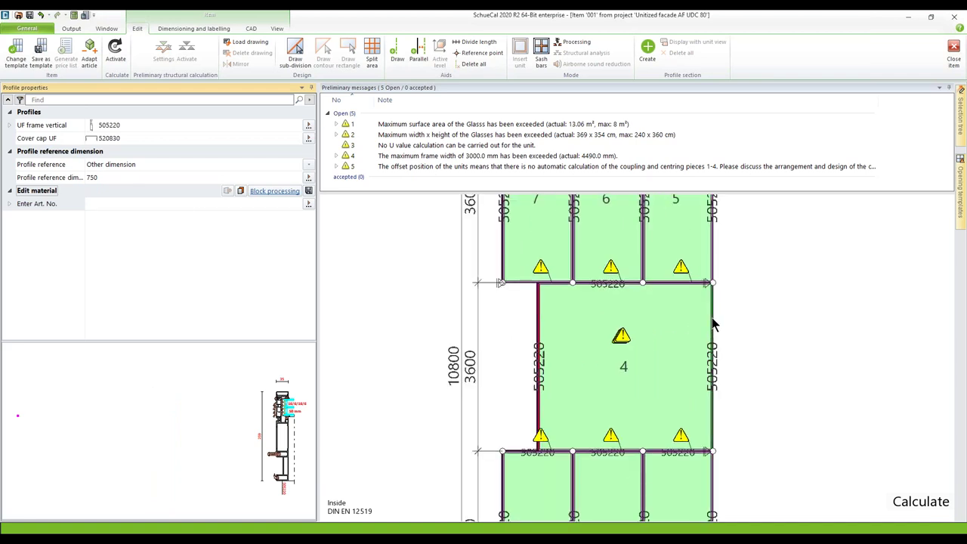
{"action": "left_click", "coordinate": [712, 324]}
{"action": "left_click", "coordinate": [172, 177]}
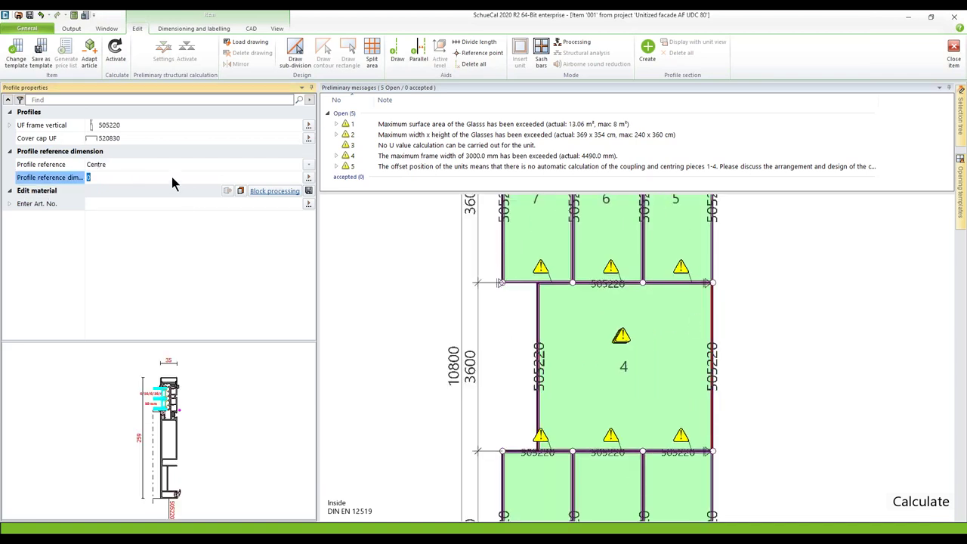
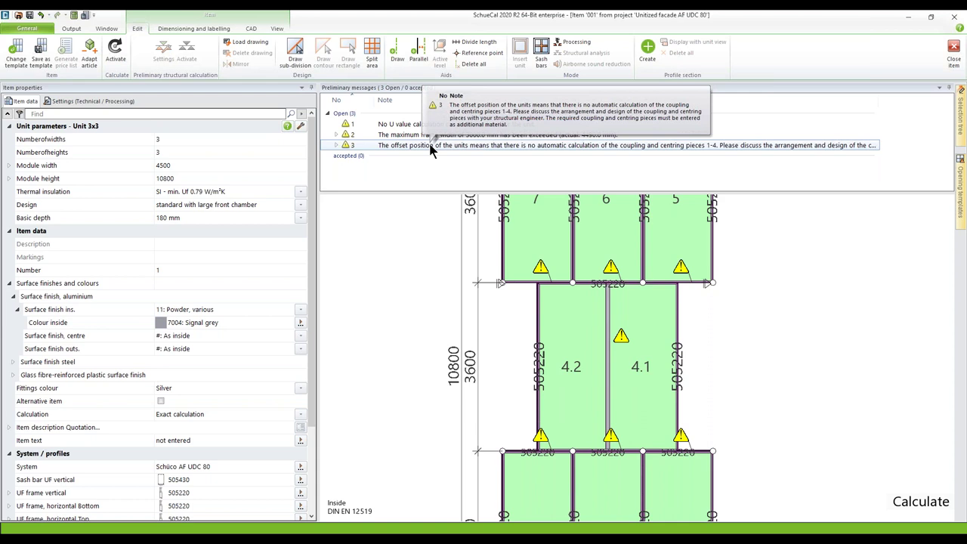
Accept all open preliminary messages and return the drawing to the full outside view.
{"action": "left_click", "coordinate": [405, 125]}
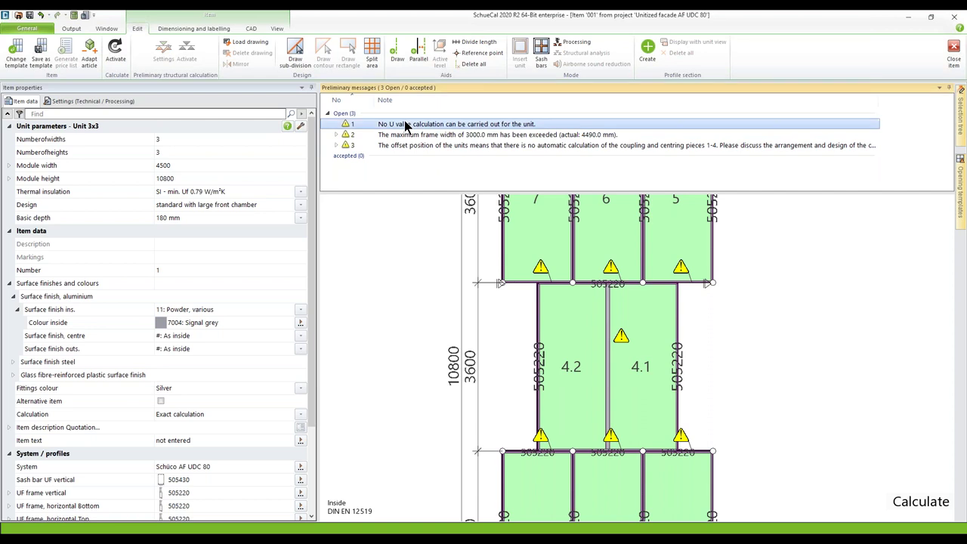
{"action": "left_click", "coordinate": [416, 148], "text": "shift"}
{"action": "double_click", "coordinate": [431, 146]}
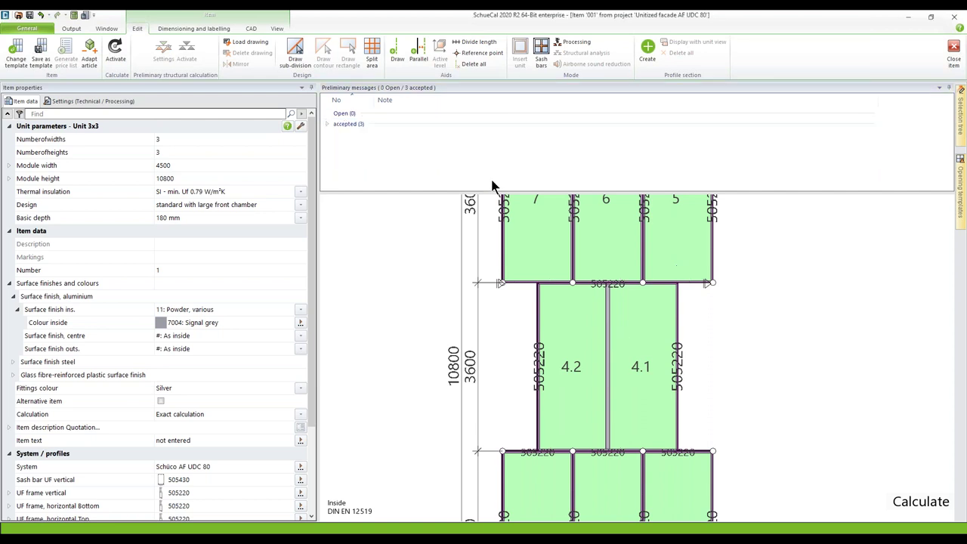
{"action": "right_click", "coordinate": [882, 391]}
{"action": "left_click", "coordinate": [863, 405]}
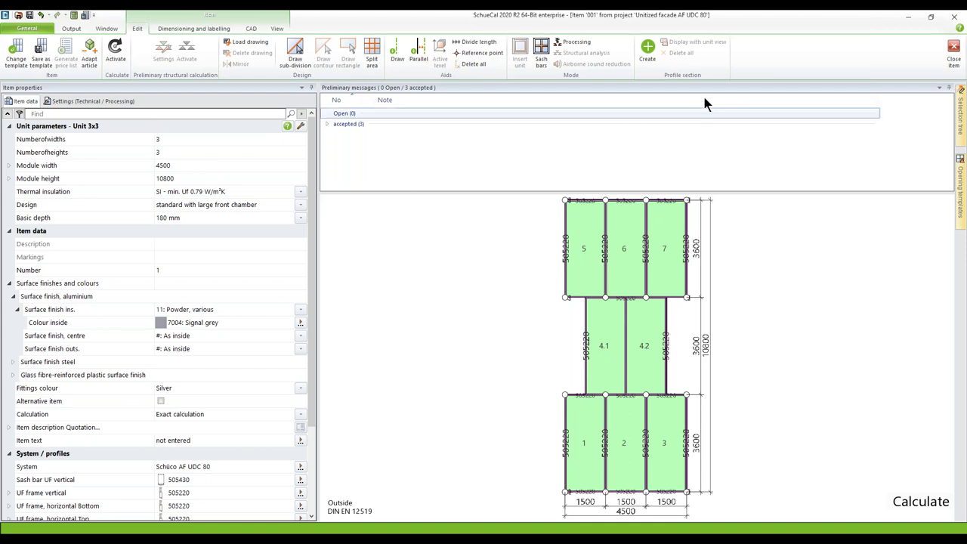
Close item 001 and open item 002 of the Unitized facade AF UDC 80 project.
{"action": "left_click", "coordinate": [953, 49]}
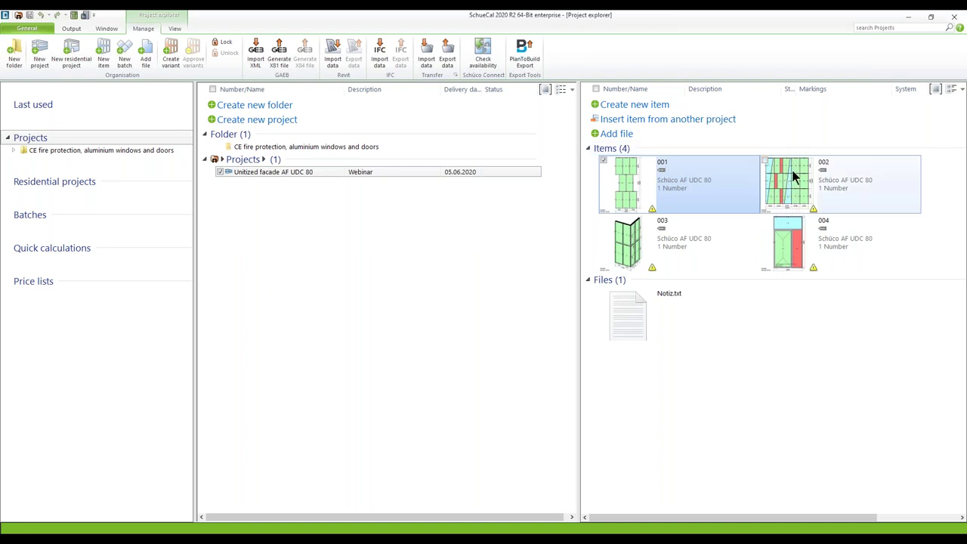
{"action": "double_click", "coordinate": [791, 176]}
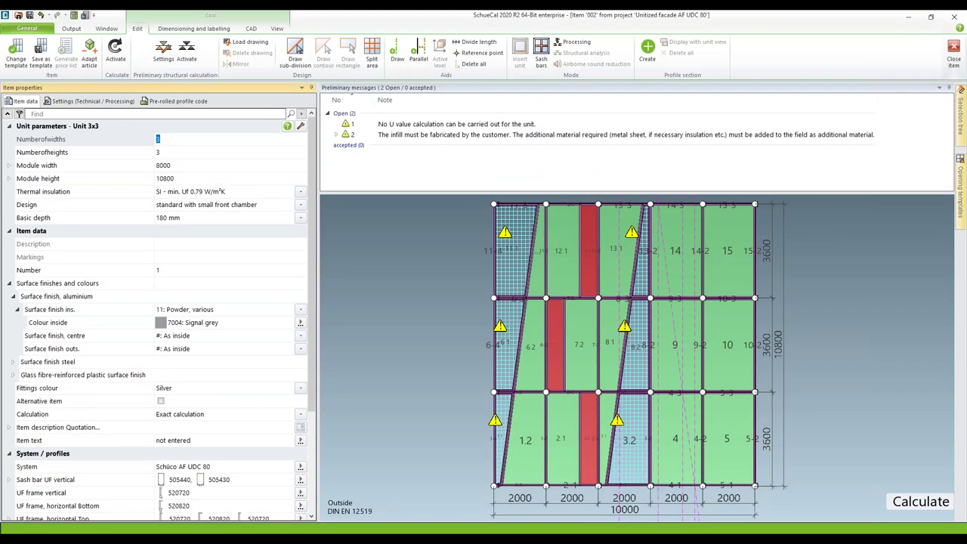
Draw a slanted sub-division along the oblique auxiliary line from the top edge of field 14 to the bottom edge of field 4.
{"action": "left_click", "coordinate": [828, 285]}
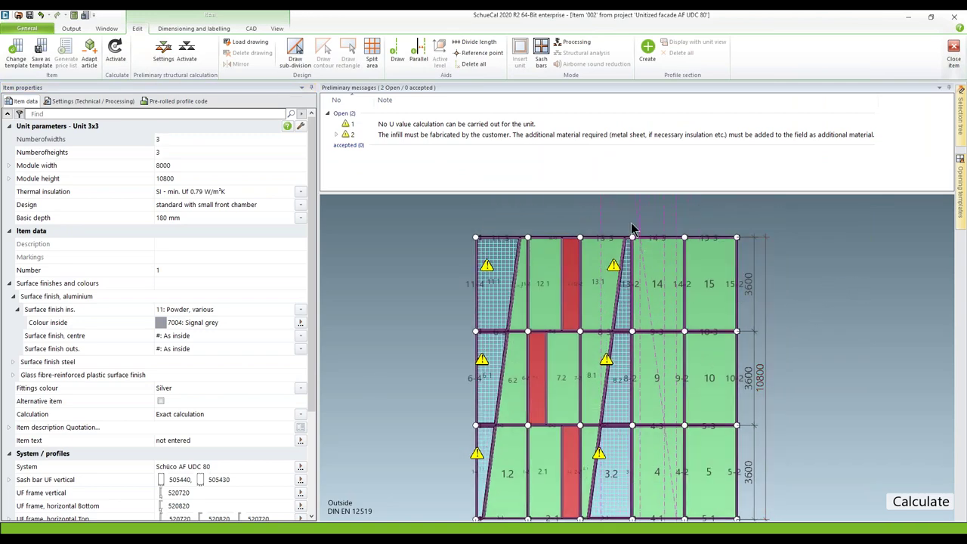
{"action": "scroll", "coordinate": [638, 225], "scroll_direction": "up", "scroll_amount": 3}
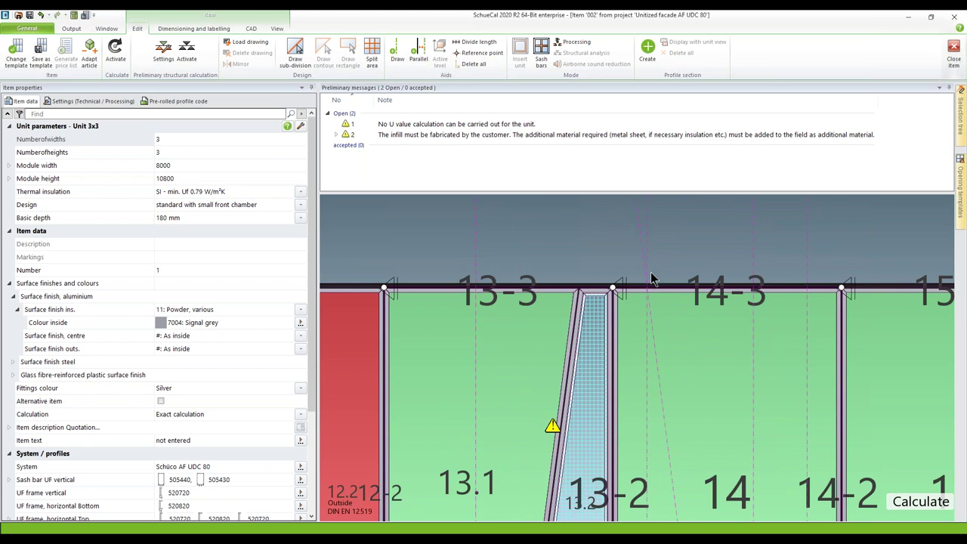
{"action": "scroll", "coordinate": [660, 291], "scroll_direction": "up", "scroll_amount": 1}
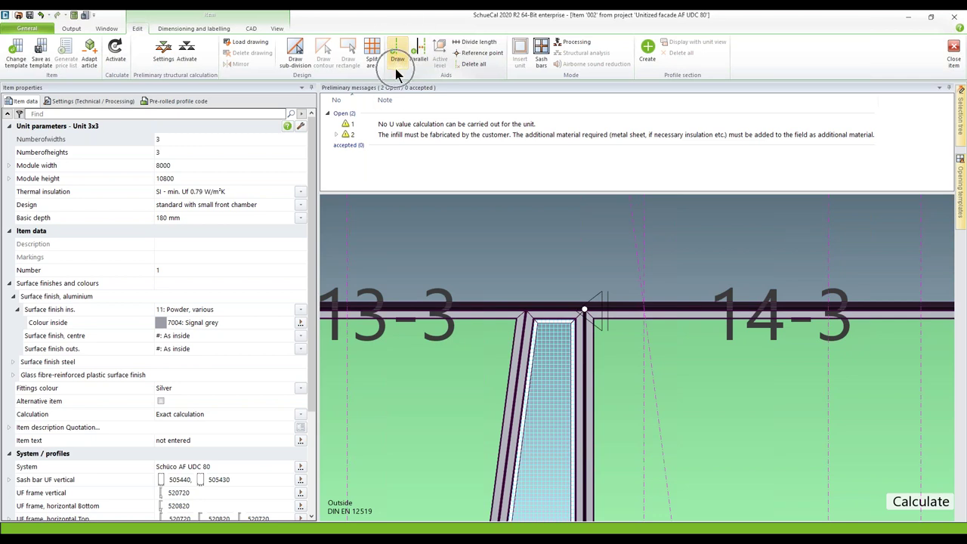
{"action": "left_click", "coordinate": [416, 57]}
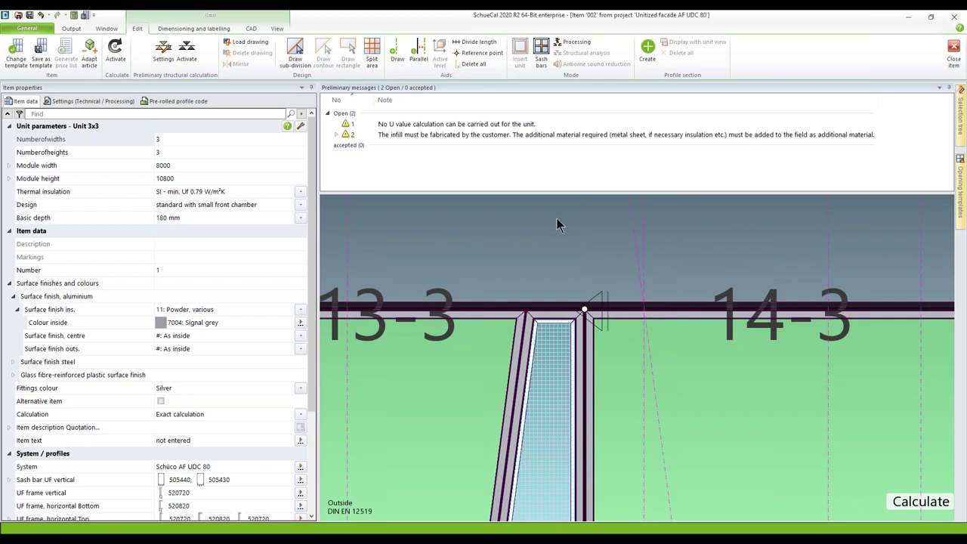
{"action": "left_click", "coordinate": [299, 50]}
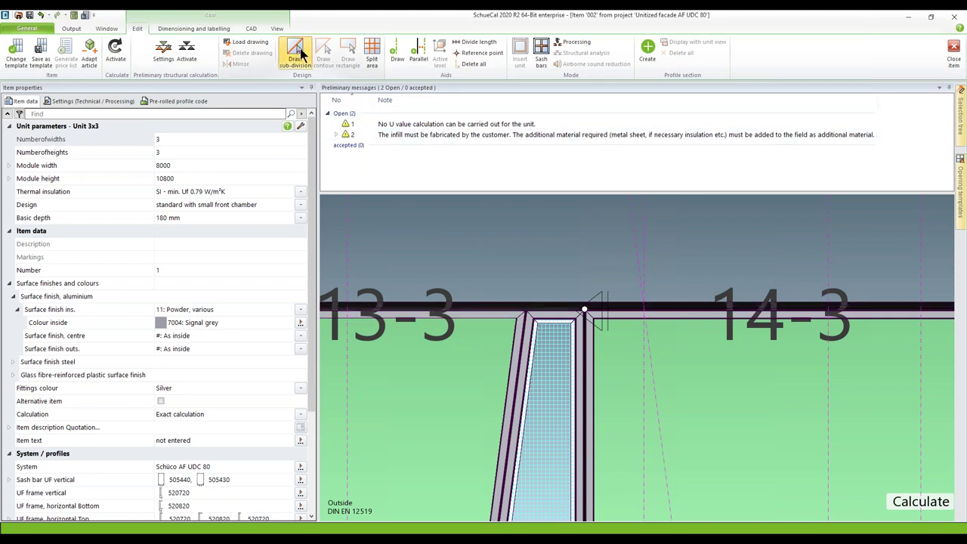
{"action": "scroll", "coordinate": [652, 310], "scroll_direction": "up", "scroll_amount": 3}
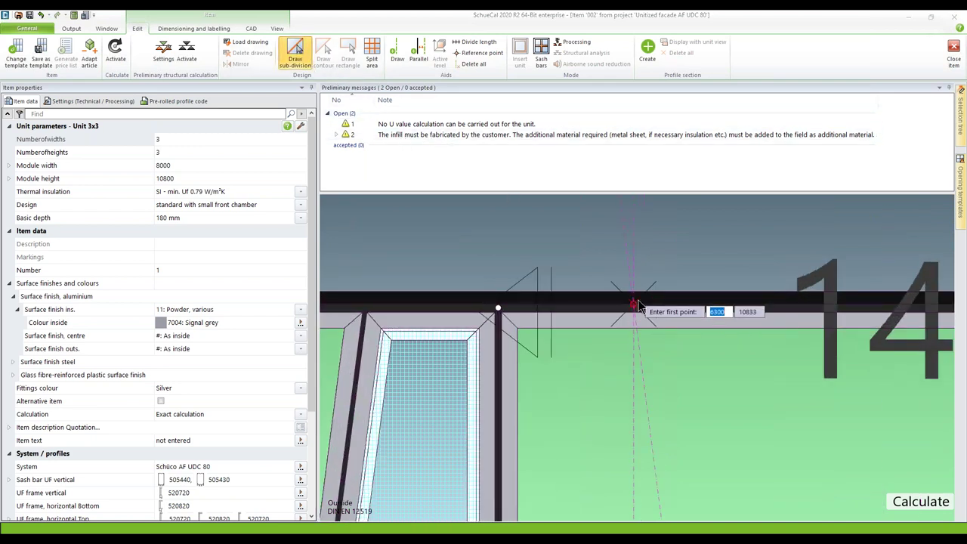
{"action": "left_click", "coordinate": [635, 305]}
{"action": "scroll", "coordinate": [642, 280], "scroll_direction": "down", "scroll_amount": 5}
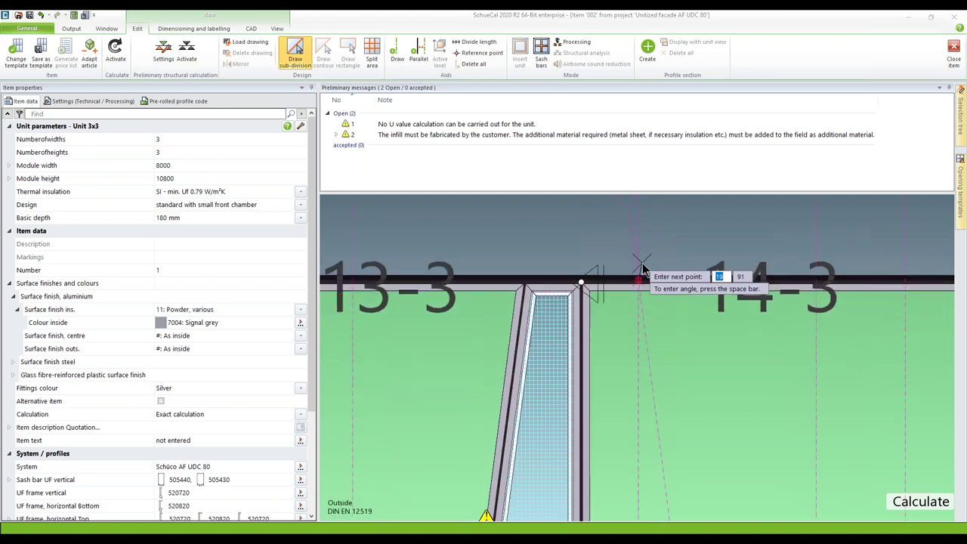
{"action": "scroll", "coordinate": [654, 291], "scroll_direction": "down", "scroll_amount": 3}
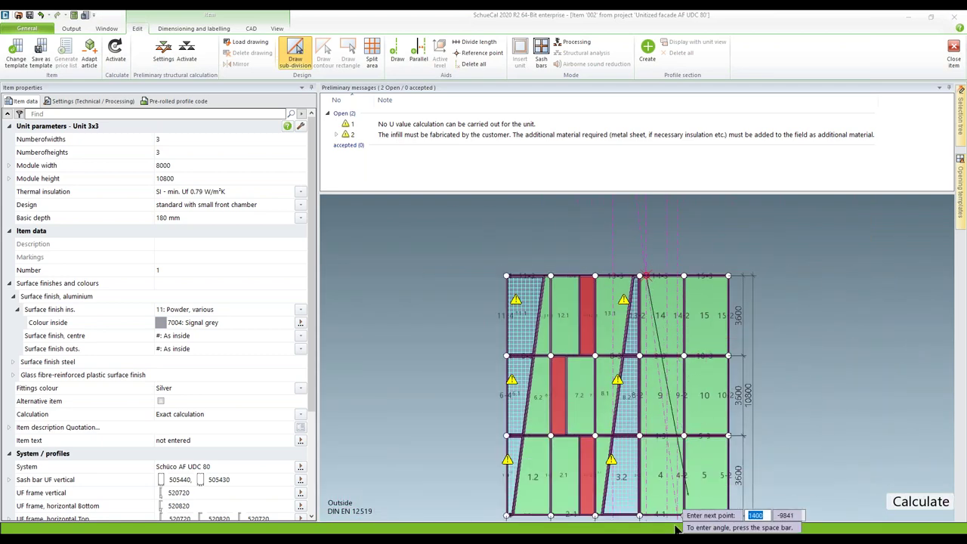
{"action": "scroll", "coordinate": [678, 510], "scroll_direction": "up", "scroll_amount": 4}
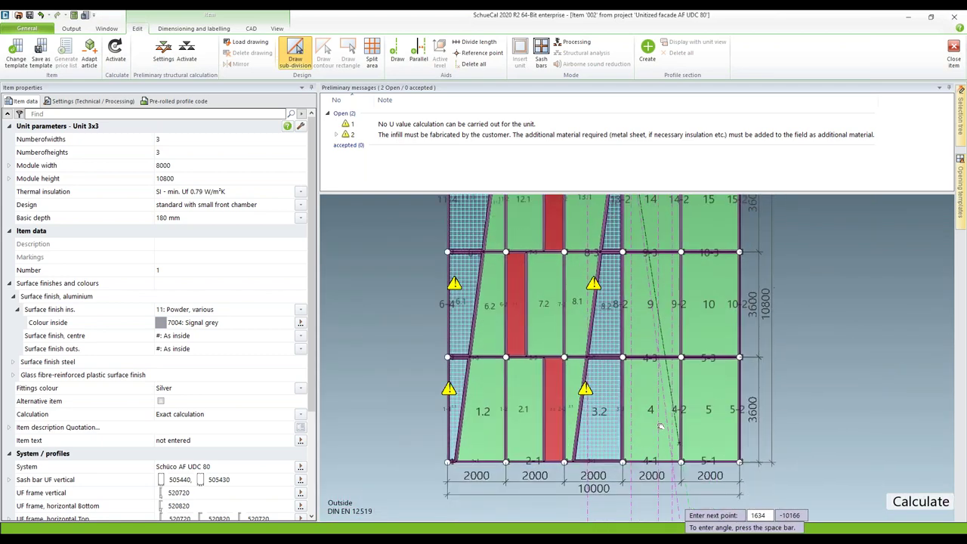
{"action": "scroll", "coordinate": [650, 439], "scroll_direction": "up", "scroll_amount": 4}
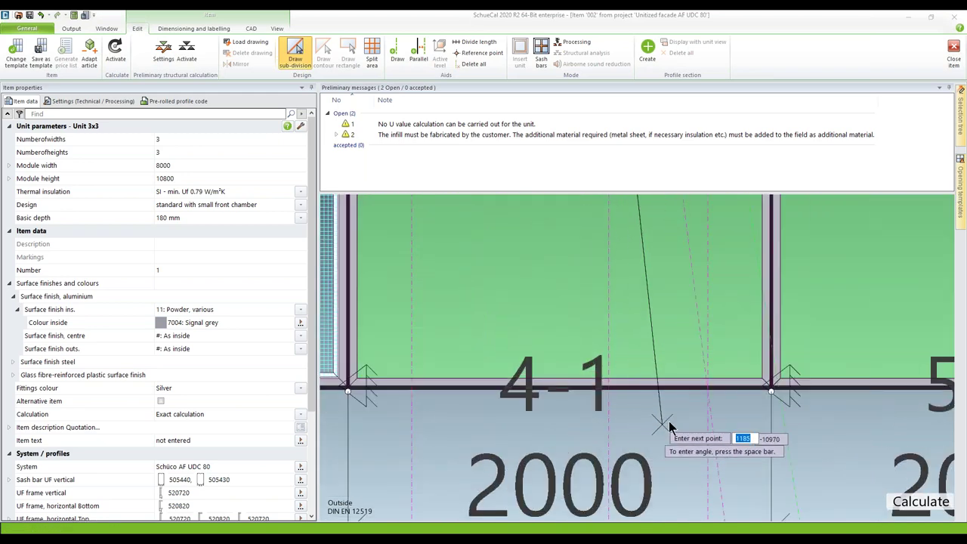
{"action": "left_click", "coordinate": [708, 391]}
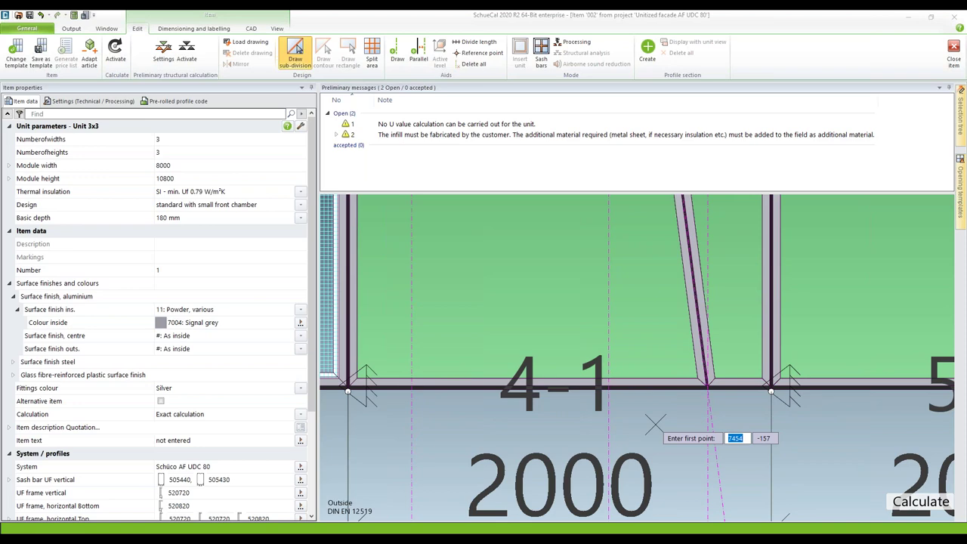
{"action": "scroll", "coordinate": [656, 426], "scroll_direction": "down", "scroll_amount": 3}
{"action": "scroll", "coordinate": [656, 425], "scroll_direction": "down", "scroll_amount": 3}
{"action": "scroll", "coordinate": [771, 336], "scroll_direction": "down", "scroll_amount": 3}
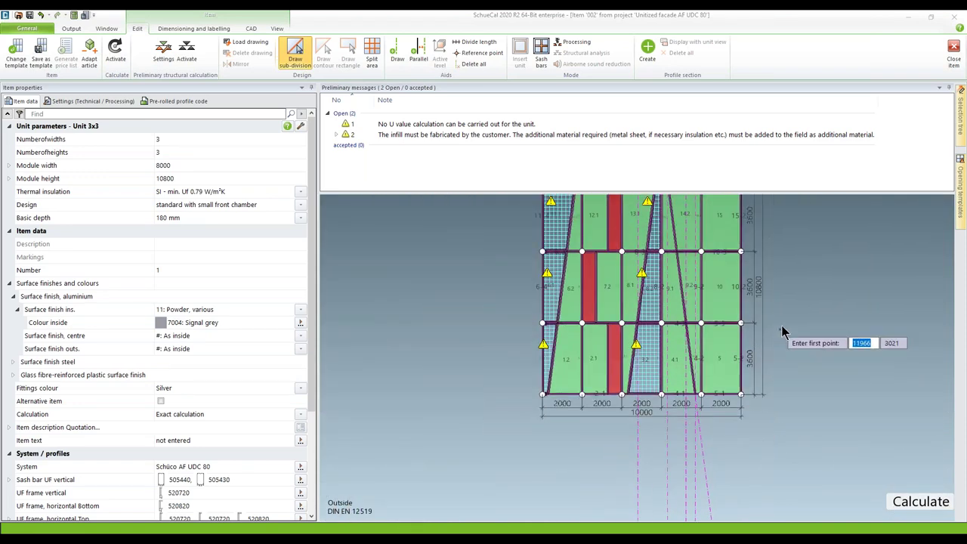
{"action": "key", "text": "Escape"}
Split fields 5 and 15 with a UF sash bar into 2 widths and 1 height, using input dimensions with a narrower first segment.
{"action": "middle_click_drag", "start_coordinate": [811, 327], "coordinate": [722, 383]}
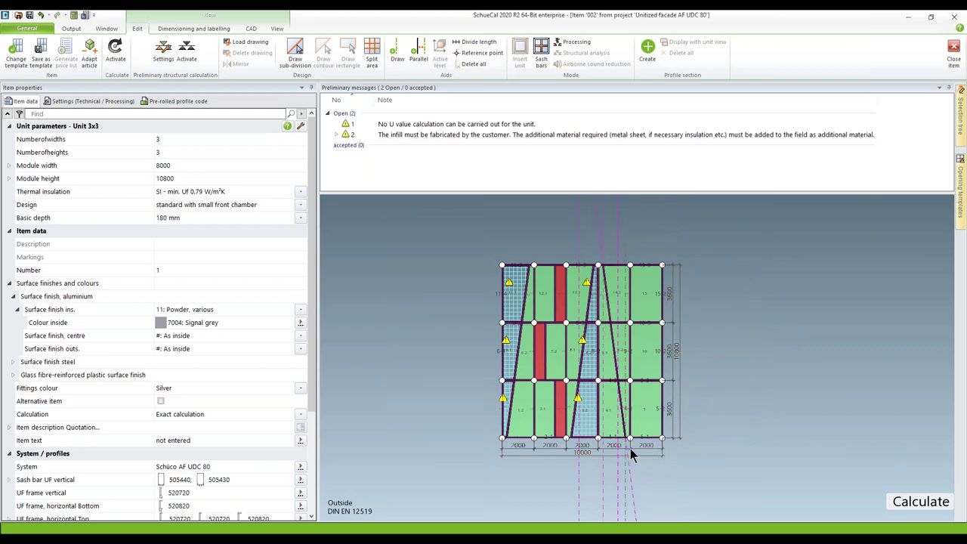
{"action": "scroll", "coordinate": [711, 375], "scroll_direction": "up", "scroll_amount": 3}
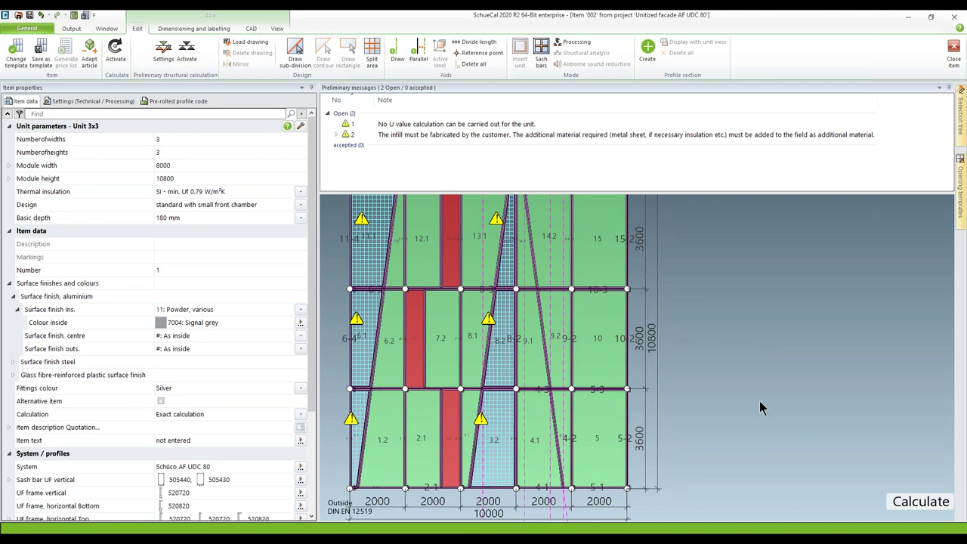
{"action": "scroll", "coordinate": [760, 408], "scroll_direction": "down", "scroll_amount": 1}
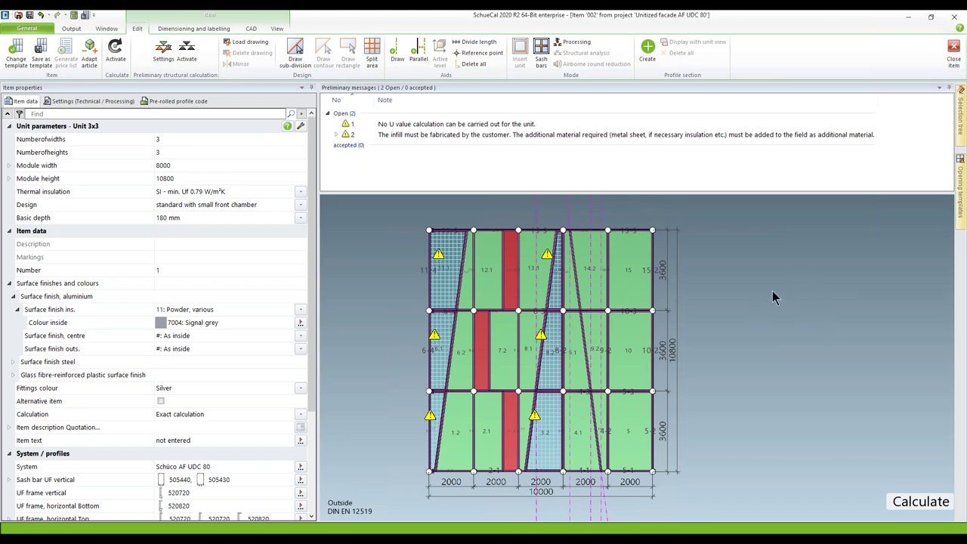
{"action": "left_click", "coordinate": [633, 297]}
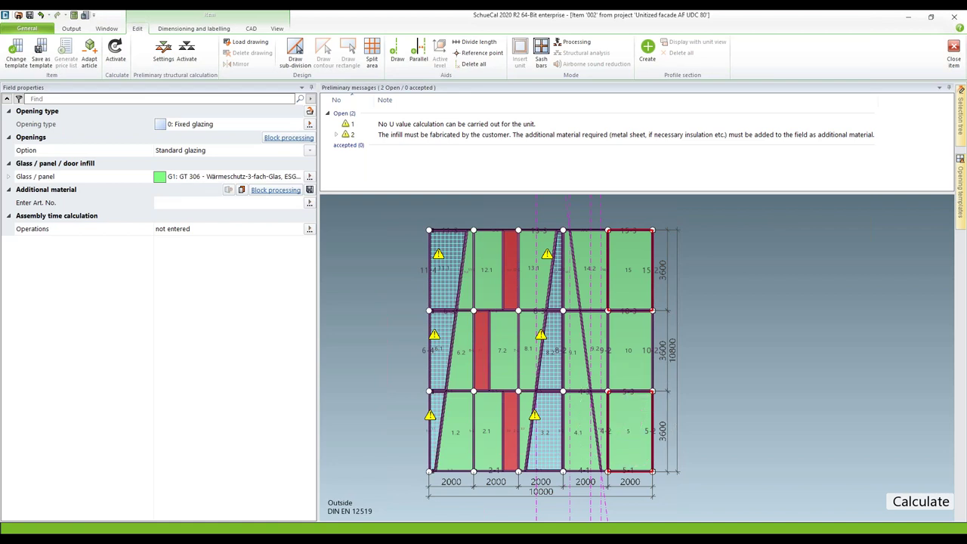
{"action": "right_click", "coordinate": [626, 418]}
{"action": "left_click", "coordinate": [652, 302]}
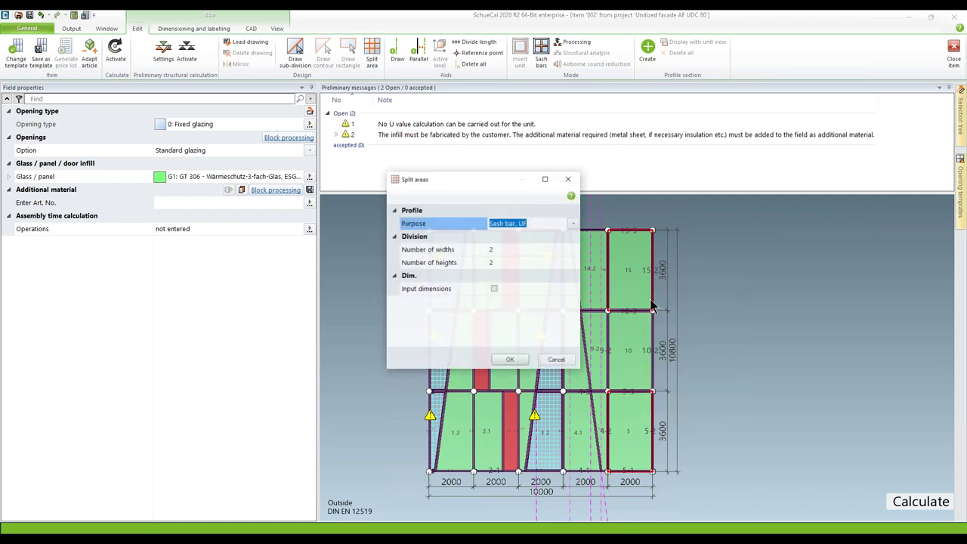
{"action": "left_click", "coordinate": [510, 260]}
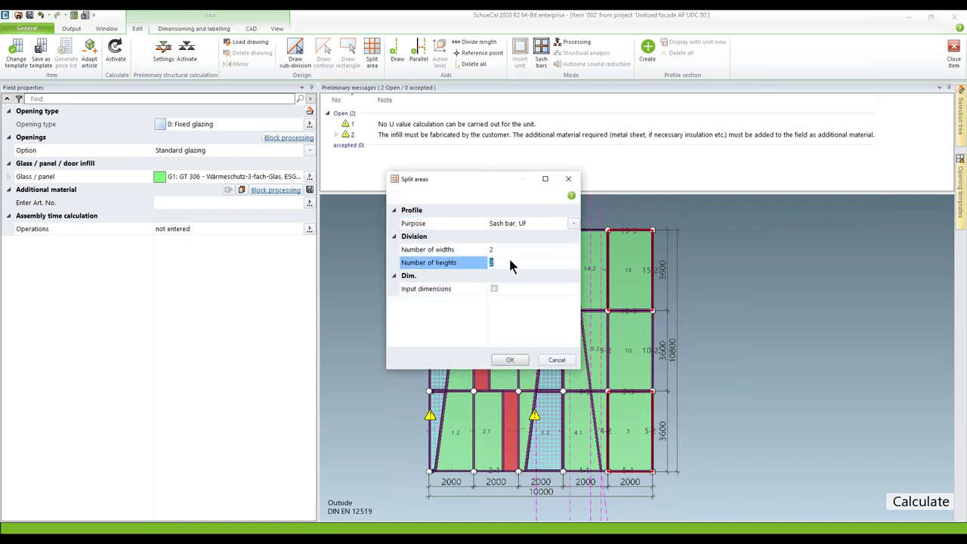
{"action": "type", "text": "1"}
{"action": "key", "text": "Return"}
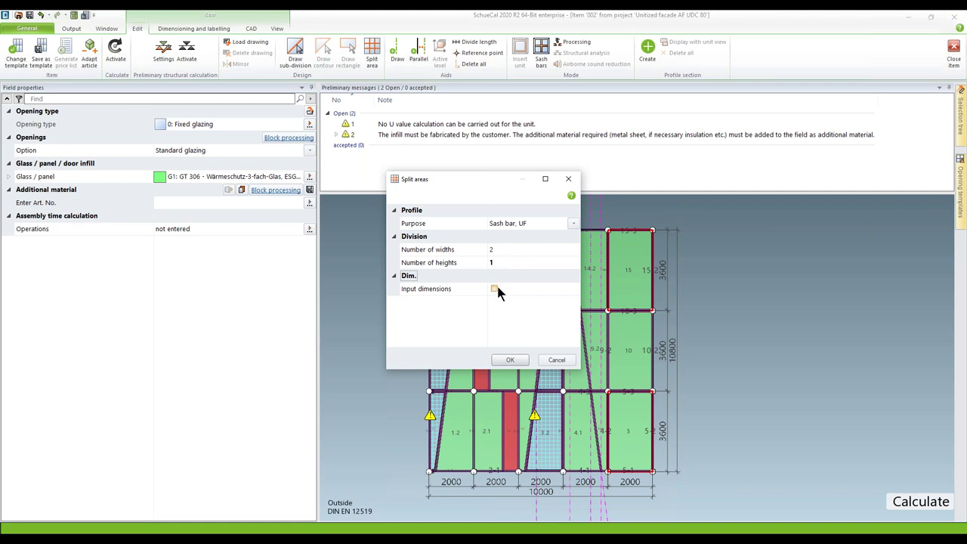
{"action": "left_click", "coordinate": [494, 288]}
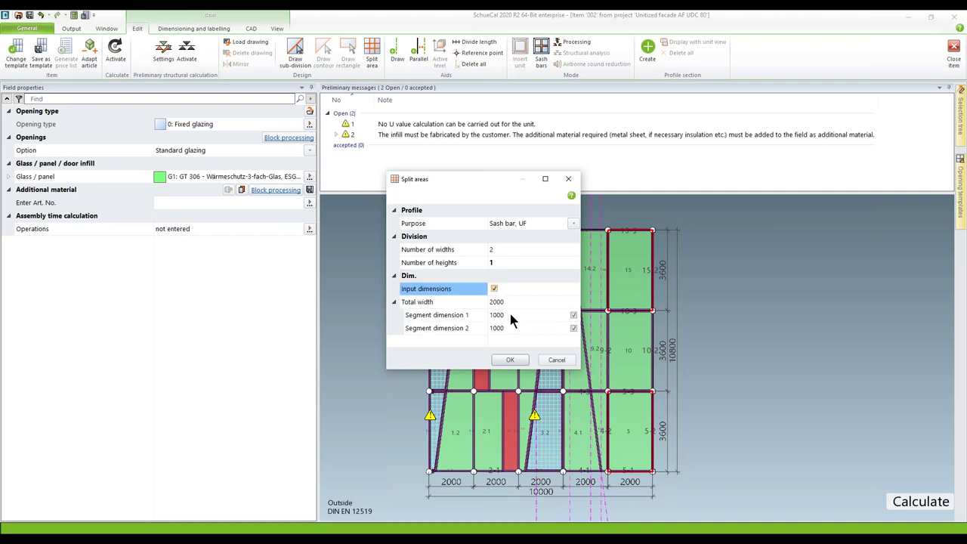
{"action": "left_click", "coordinate": [509, 315]}
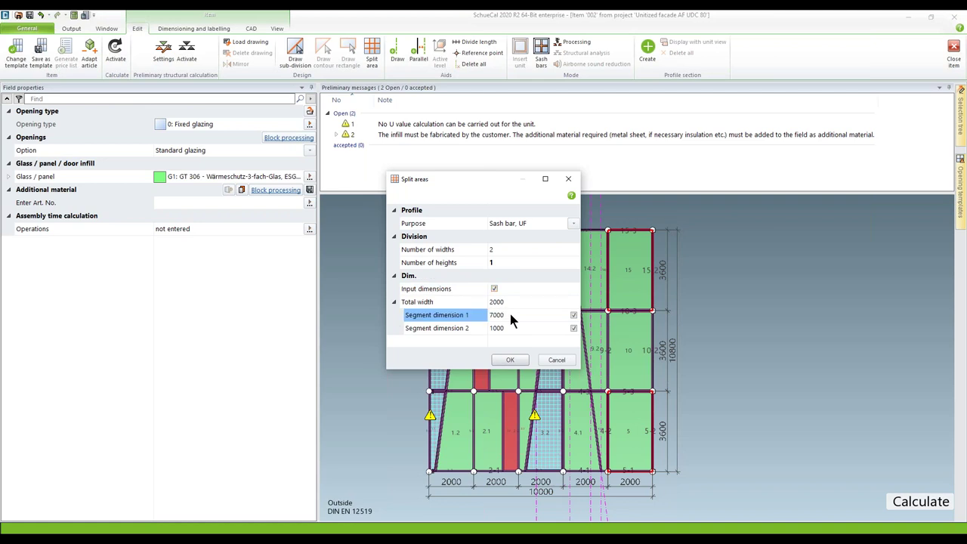
{"action": "left_click", "coordinate": [511, 359]}
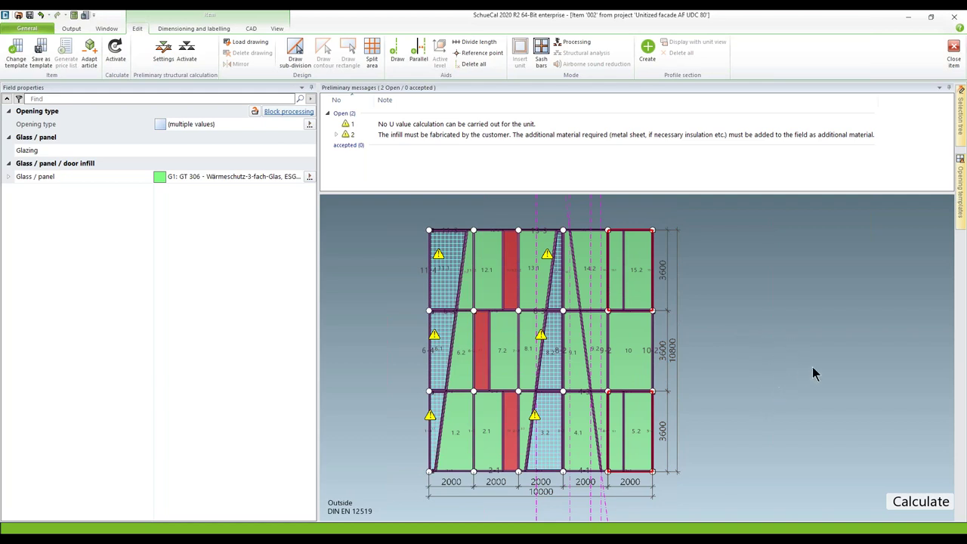
Split field 10 with a UF sash bar into 2 widths and 1 height, using input dimensions with segment dimension 2 set to 700.
{"action": "right_click", "coordinate": [628, 370]}
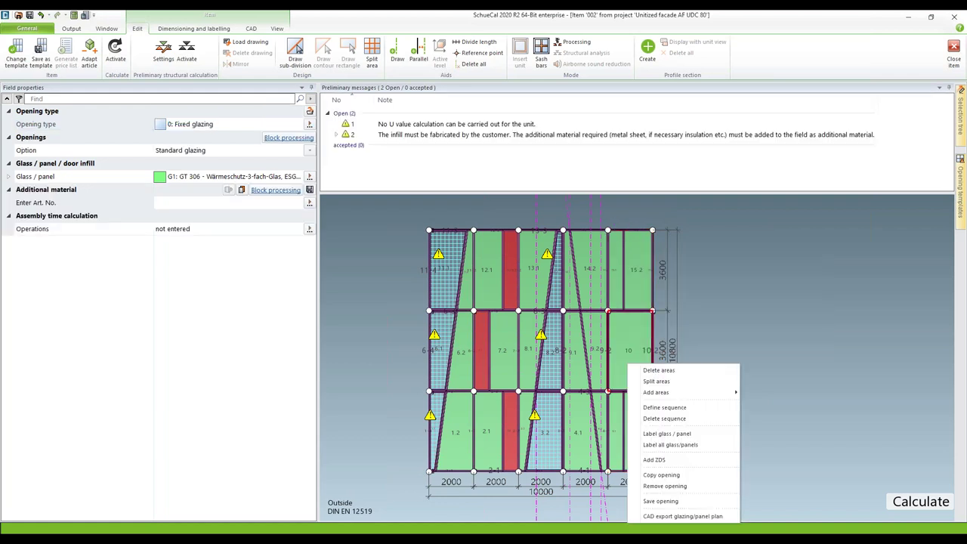
{"action": "left_click", "coordinate": [642, 382]}
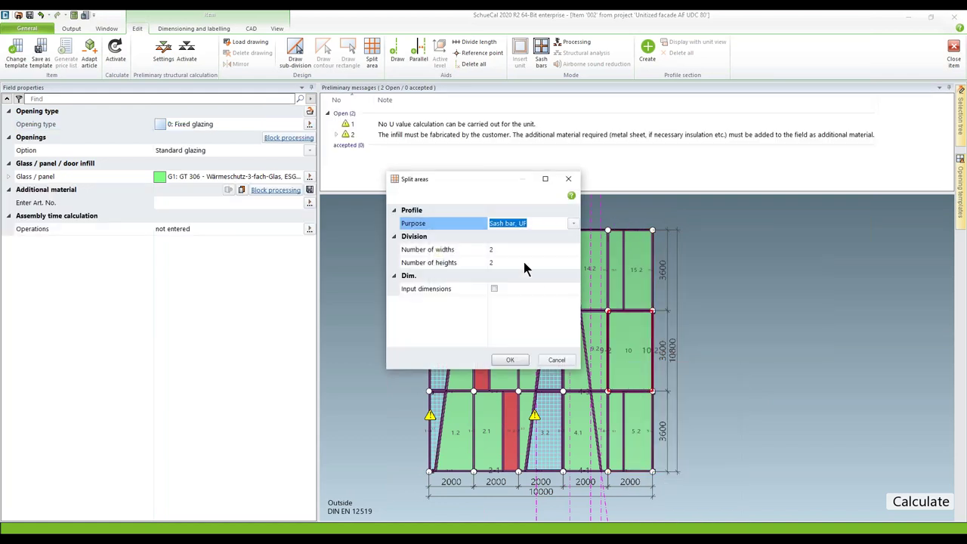
{"action": "left_click", "coordinate": [512, 262]}
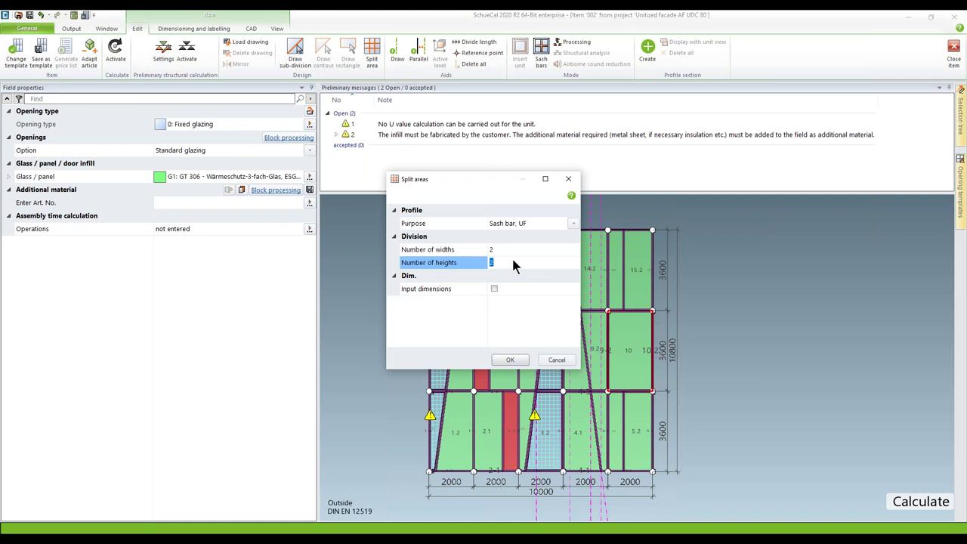
{"action": "type", "text": "1"}
{"action": "key", "text": "Tab"}
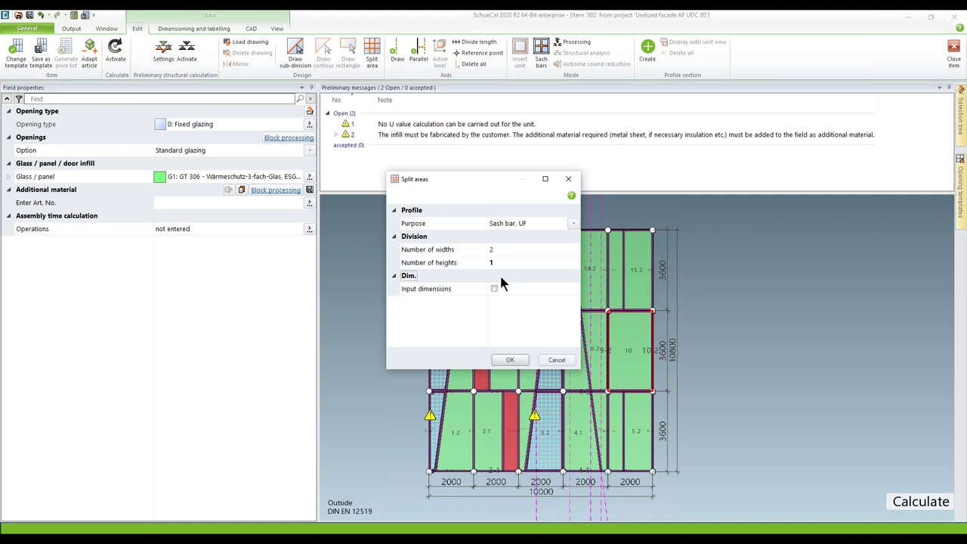
{"action": "left_click", "coordinate": [494, 289]}
{"action": "left_click", "coordinate": [506, 332]}
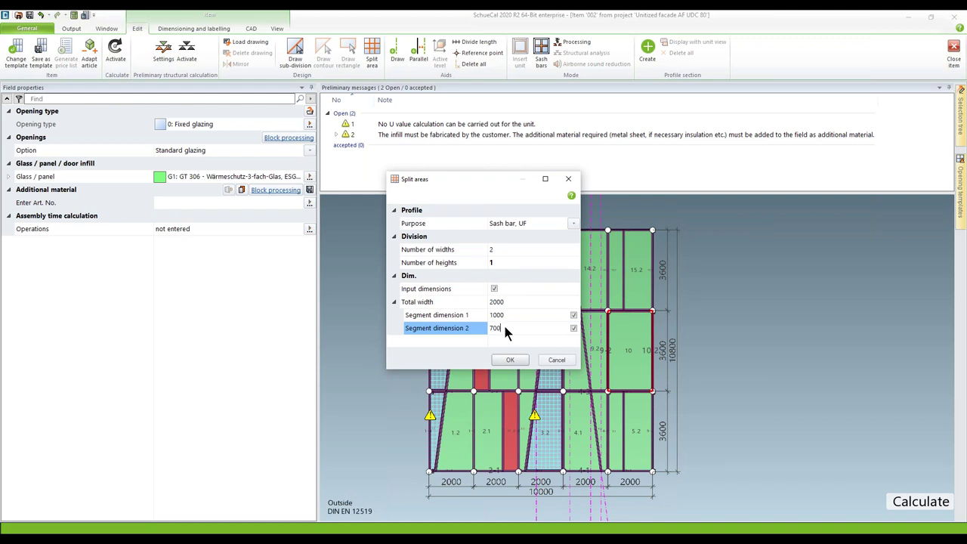
{"action": "left_click", "coordinate": [510, 360]}
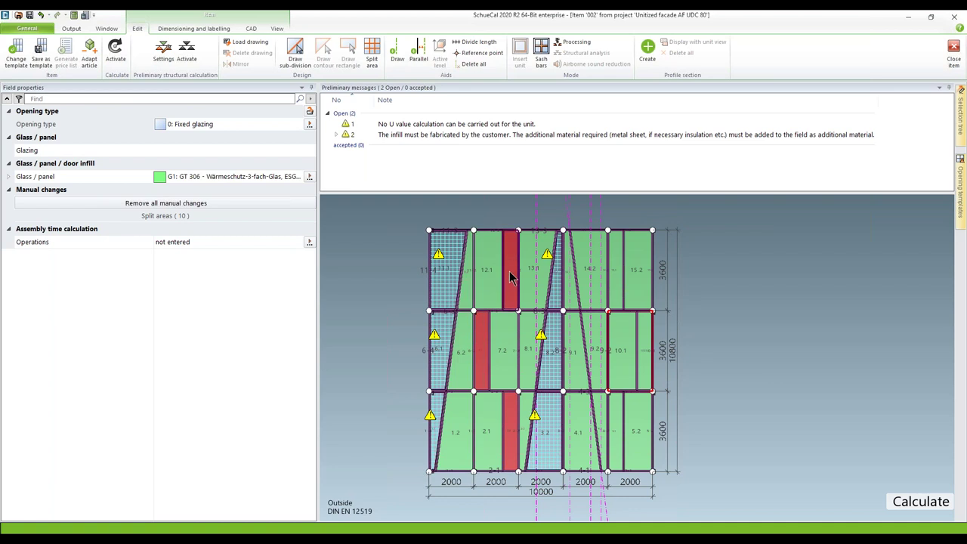
Assign the P1: Dämmpaneel infill to the narrow fields 15.1, 10.2 and 5.1 in the rightmost column.
{"action": "left_click", "coordinate": [619, 286]}
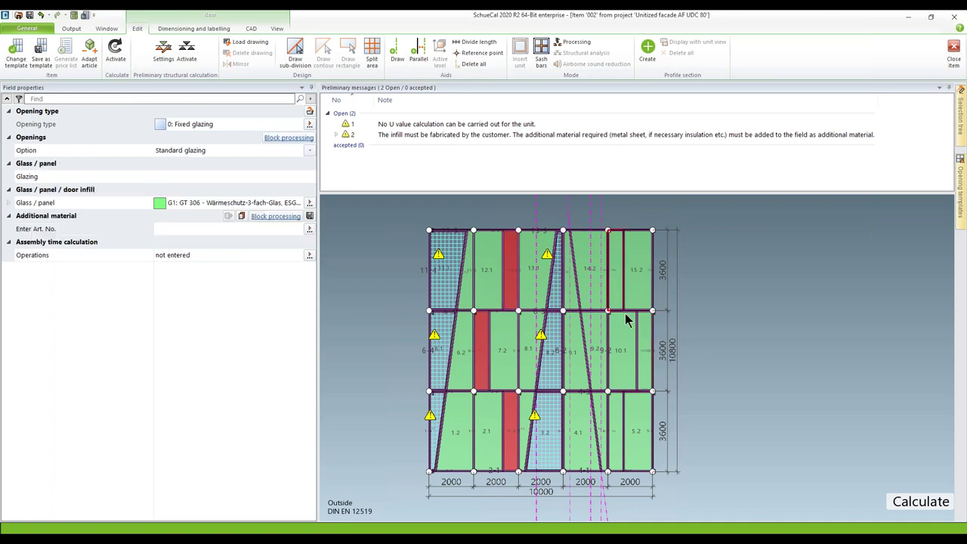
{"action": "left_click", "coordinate": [642, 340]}
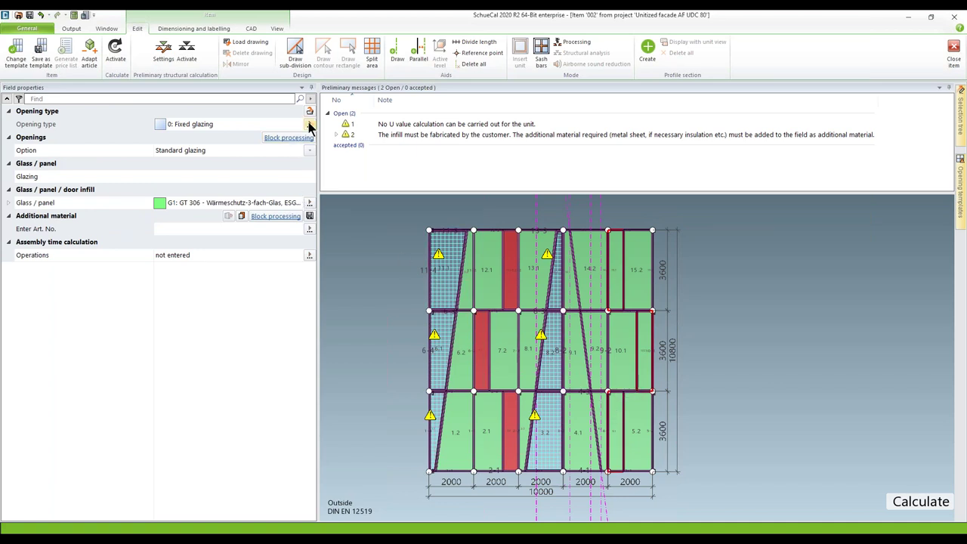
{"action": "left_click", "coordinate": [309, 204]}
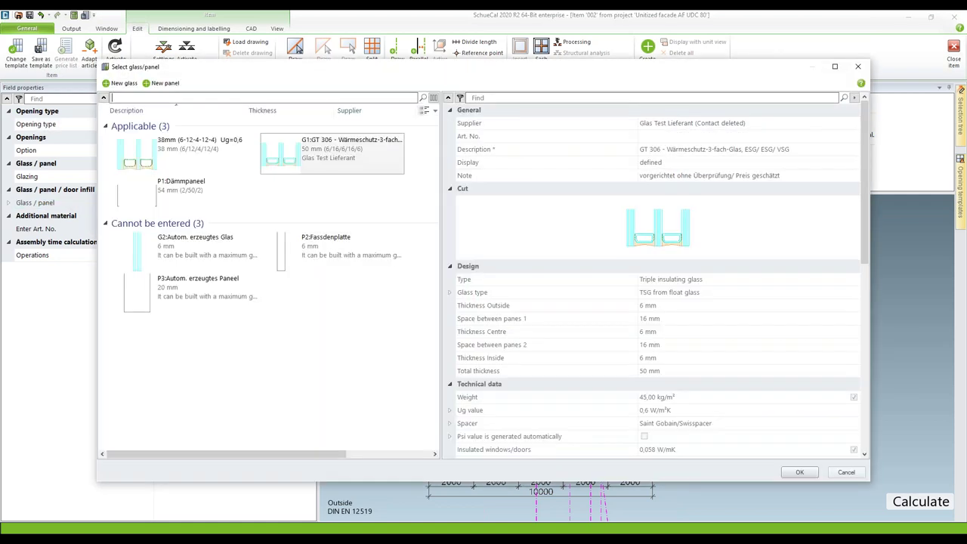
{"action": "left_click", "coordinate": [184, 195]}
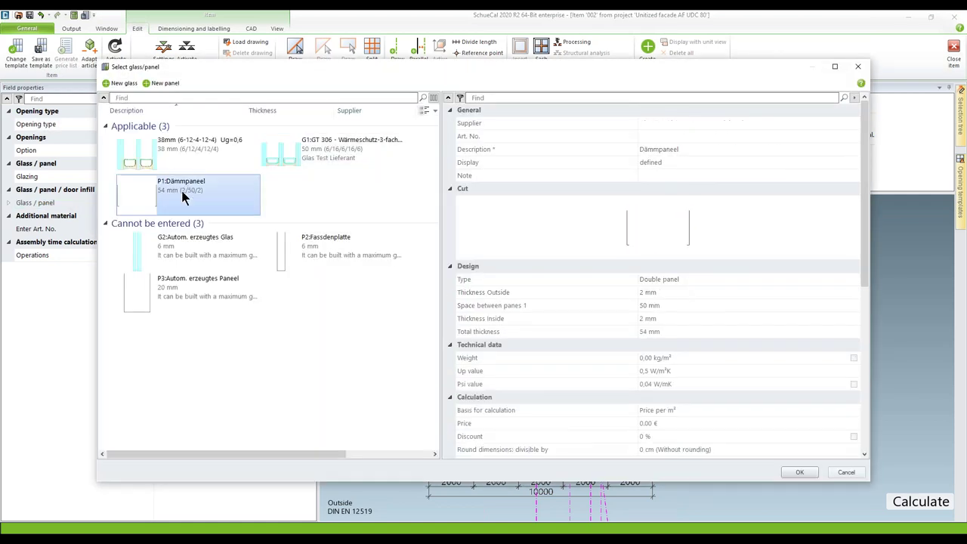
{"action": "left_click", "coordinate": [800, 472]}
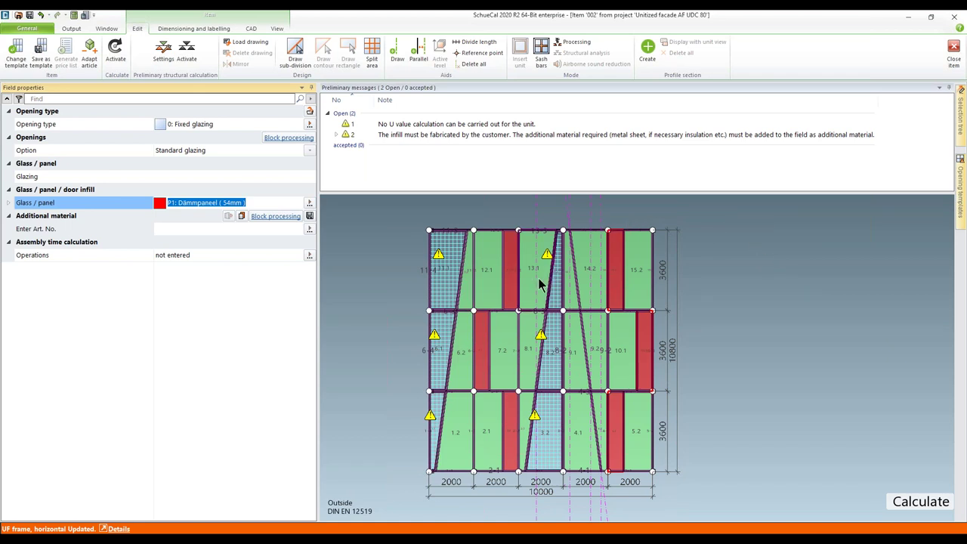
Examine the profile section of the vertical frame between fields 13.2 and 14.1, and check field 13.2's opening option.
{"action": "scroll", "coordinate": [539, 284], "scroll_direction": "up", "scroll_amount": 1}
{"action": "scroll", "coordinate": [539, 283], "scroll_direction": "up", "scroll_amount": 3}
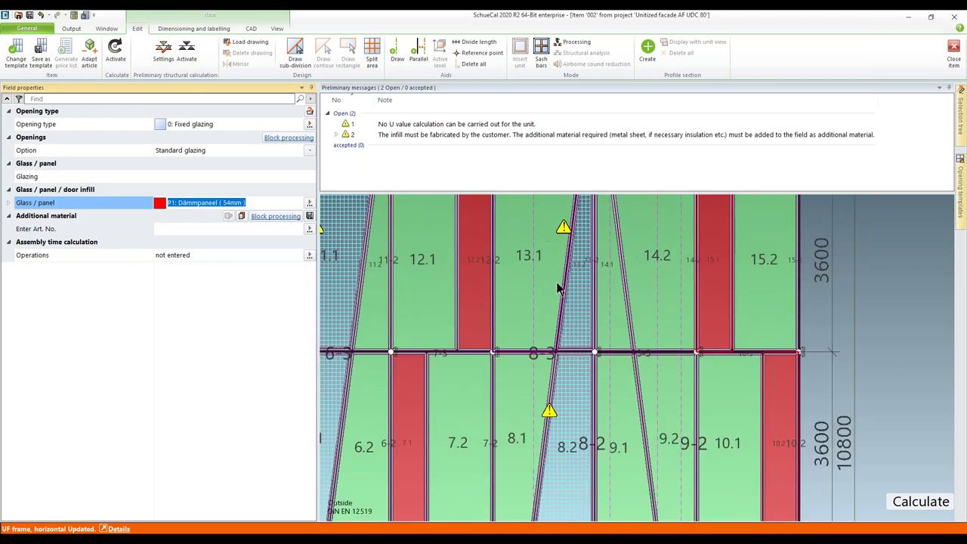
{"action": "left_click", "coordinate": [596, 308]}
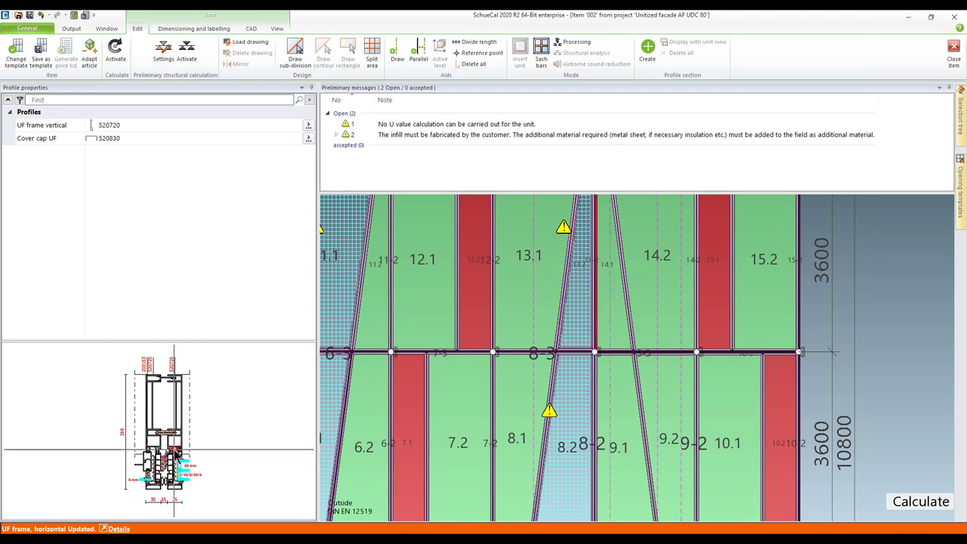
{"action": "double_click", "coordinate": [175, 453]}
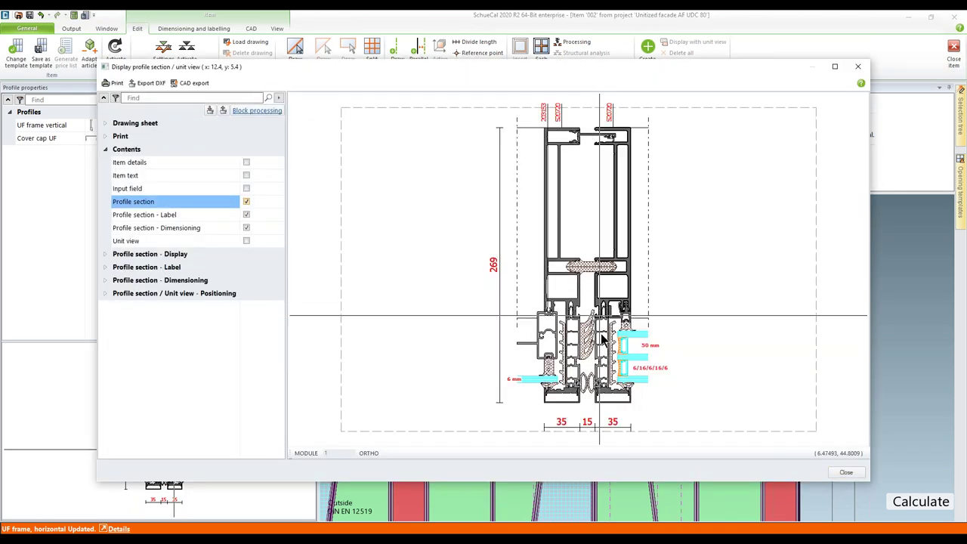
{"action": "scroll", "coordinate": [608, 344], "scroll_direction": "up", "scroll_amount": 2}
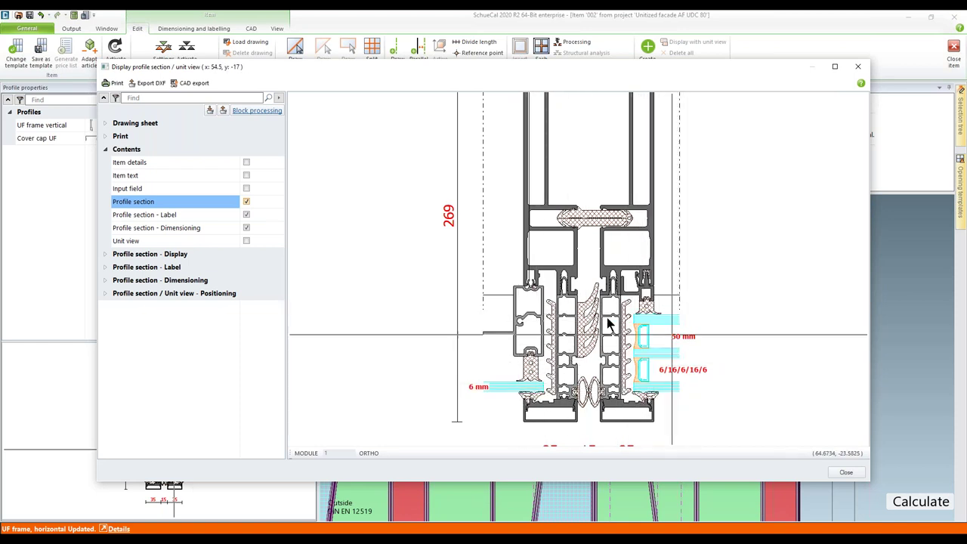
{"action": "left_click", "coordinate": [845, 471]}
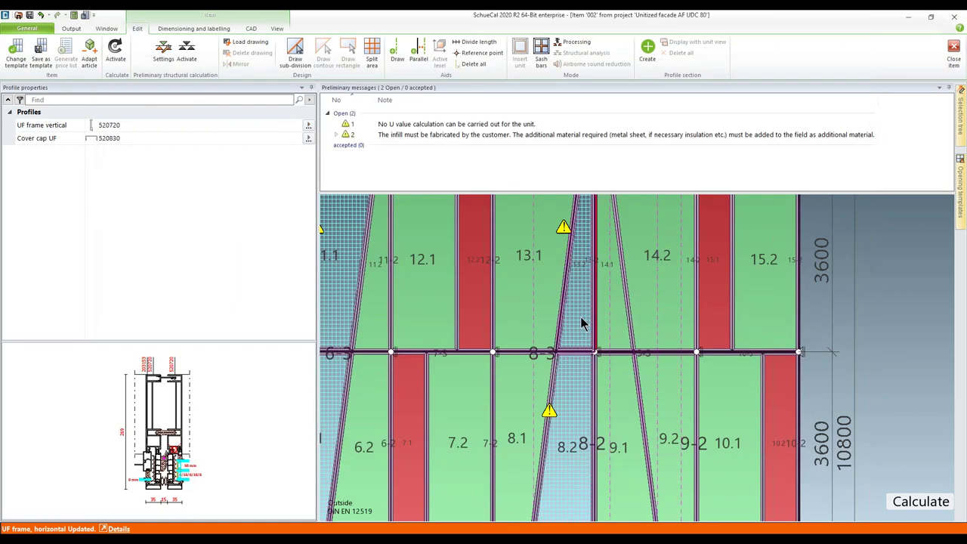
{"action": "left_click", "coordinate": [580, 317]}
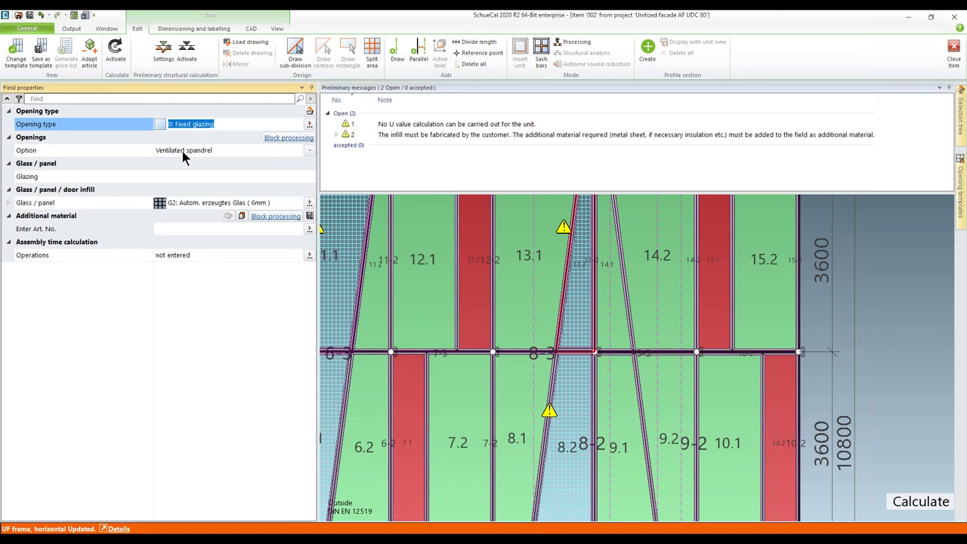
{"action": "scroll", "coordinate": [865, 310], "scroll_direction": "down", "scroll_amount": 2}
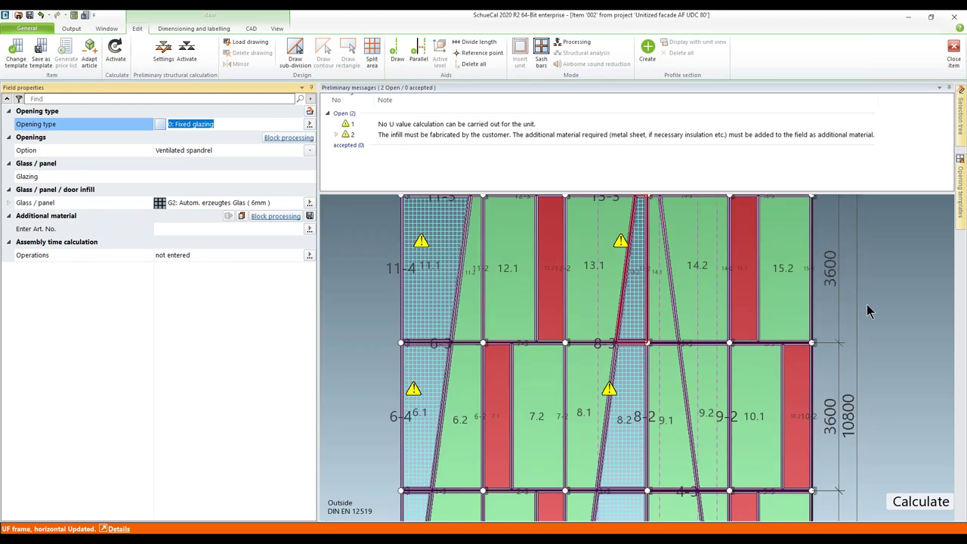
{"action": "left_click", "coordinate": [702, 325]}
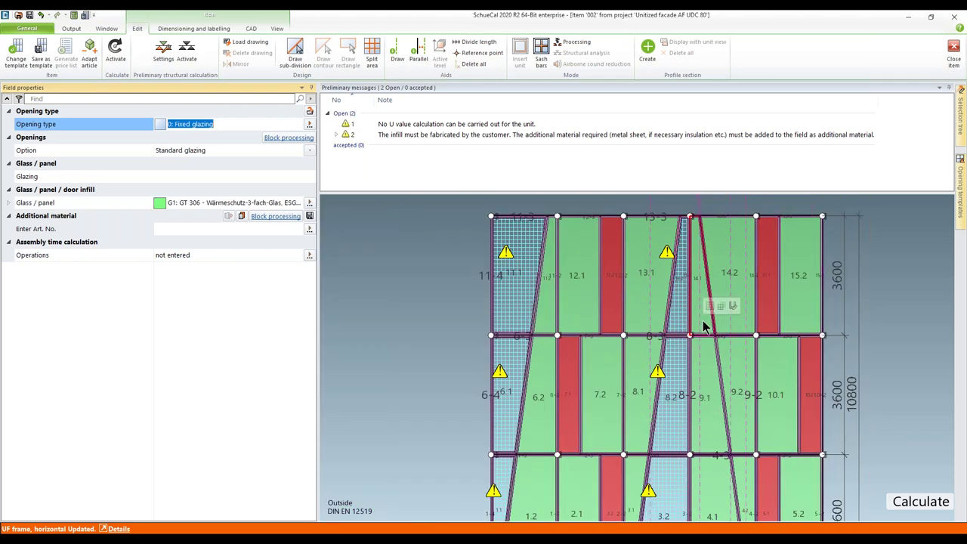
{"action": "scroll", "coordinate": [890, 307], "scroll_direction": "down", "scroll_amount": 1}
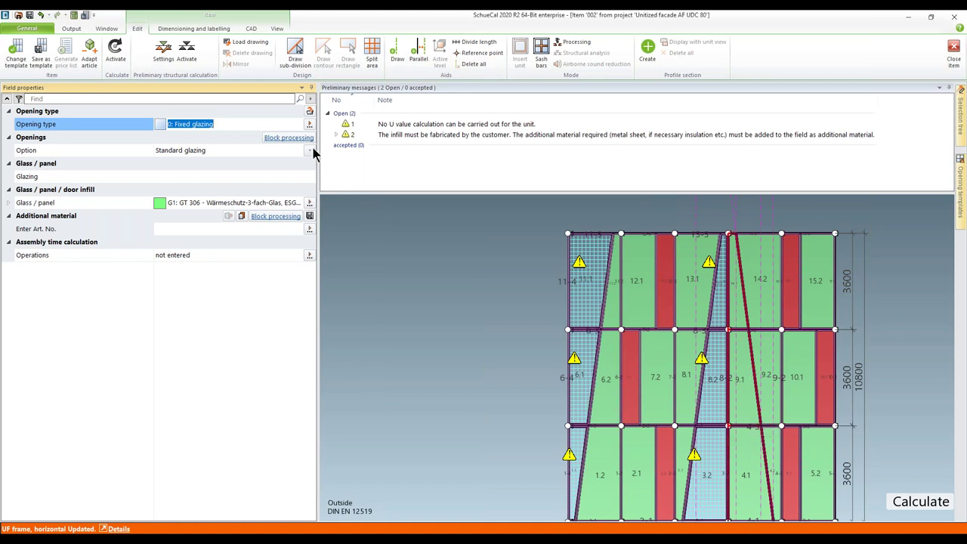
{"action": "left_click", "coordinate": [654, 301]}
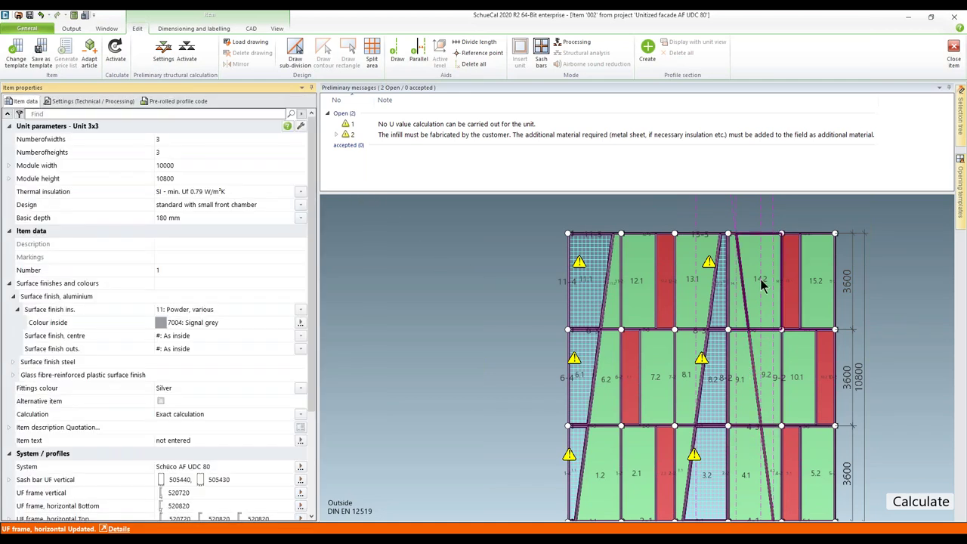
{"action": "left_click", "coordinate": [757, 278]}
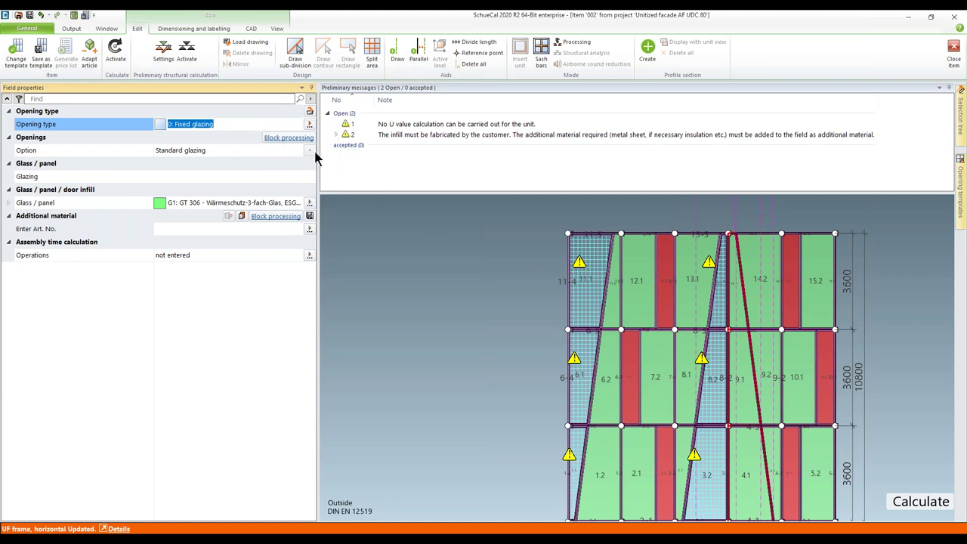
{"action": "left_click", "coordinate": [817, 278]}
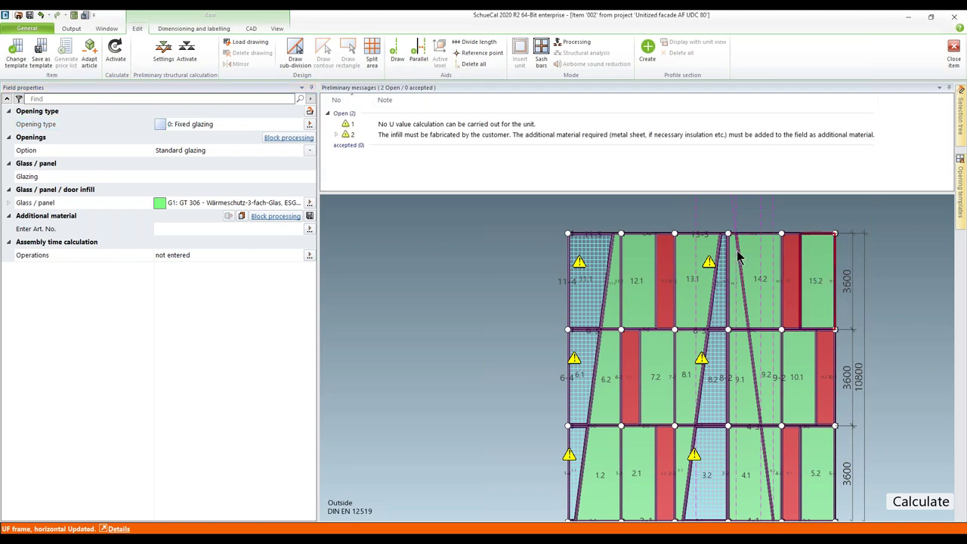
{"action": "left_click", "coordinate": [309, 151]}
{"action": "left_click", "coordinate": [182, 159]}
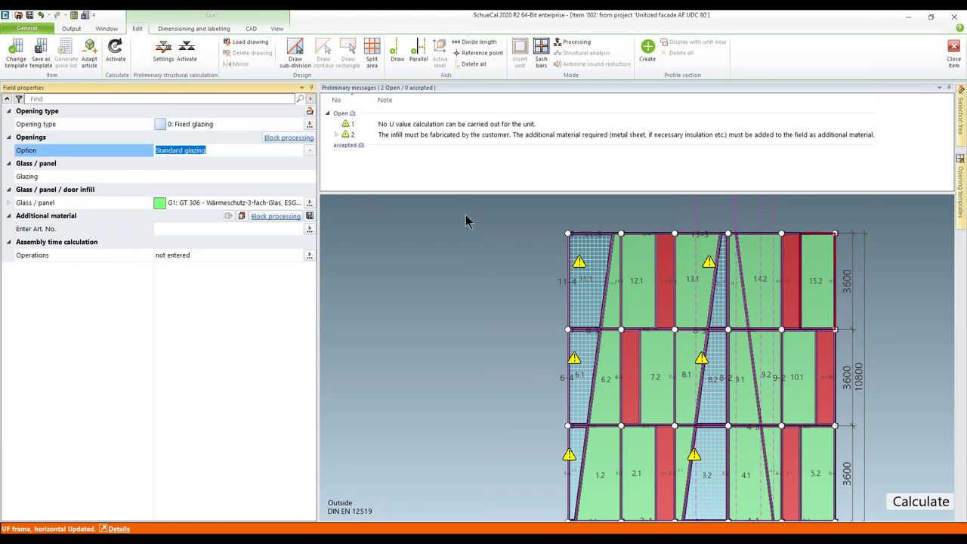
Set the opening option of fields 14.1, 9.1 and 4.1 beside the slanted sub-division to Ventilated spandrel.
{"action": "left_click", "coordinate": [742, 318]}
{"action": "left_click", "coordinate": [310, 151]}
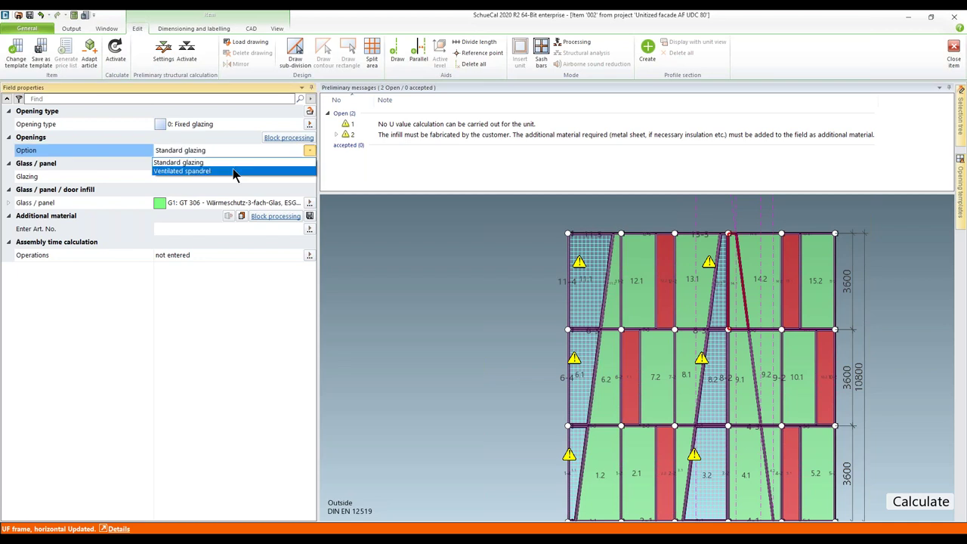
{"action": "left_click", "coordinate": [226, 171]}
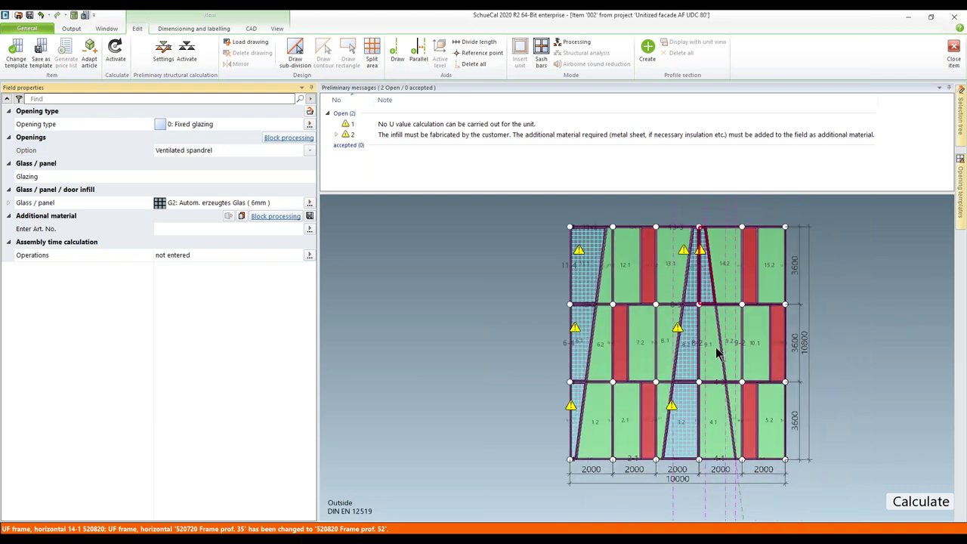
{"action": "left_click", "coordinate": [711, 366]}
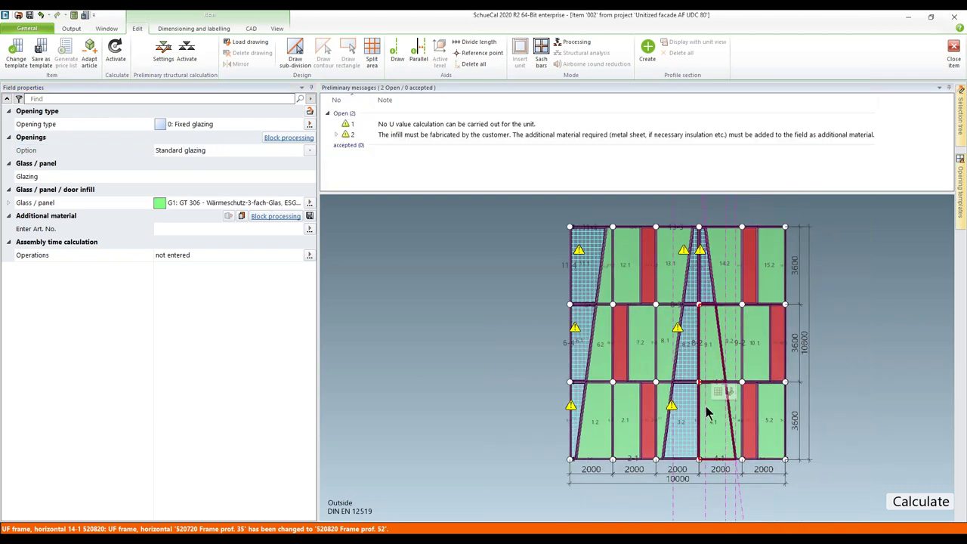
{"action": "left_click", "coordinate": [309, 151]}
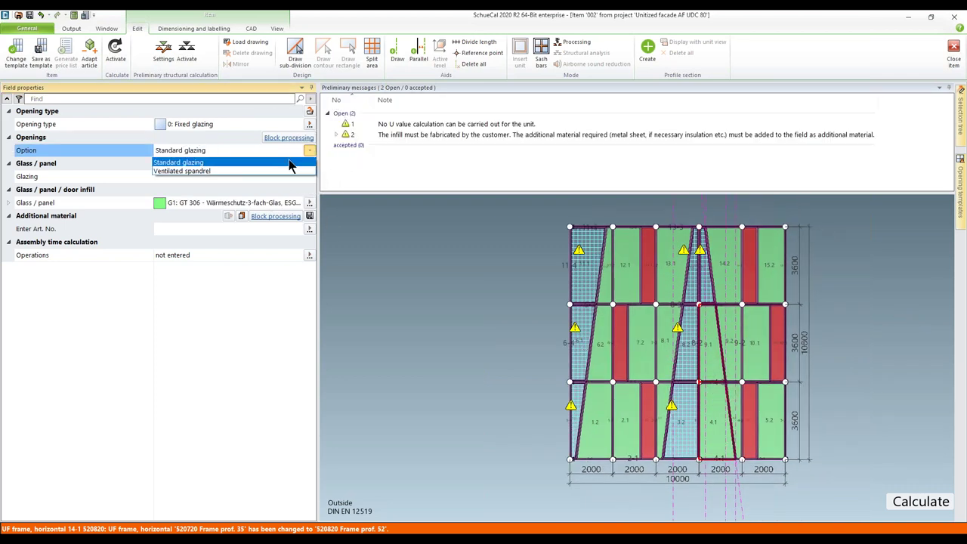
{"action": "left_click", "coordinate": [284, 171]}
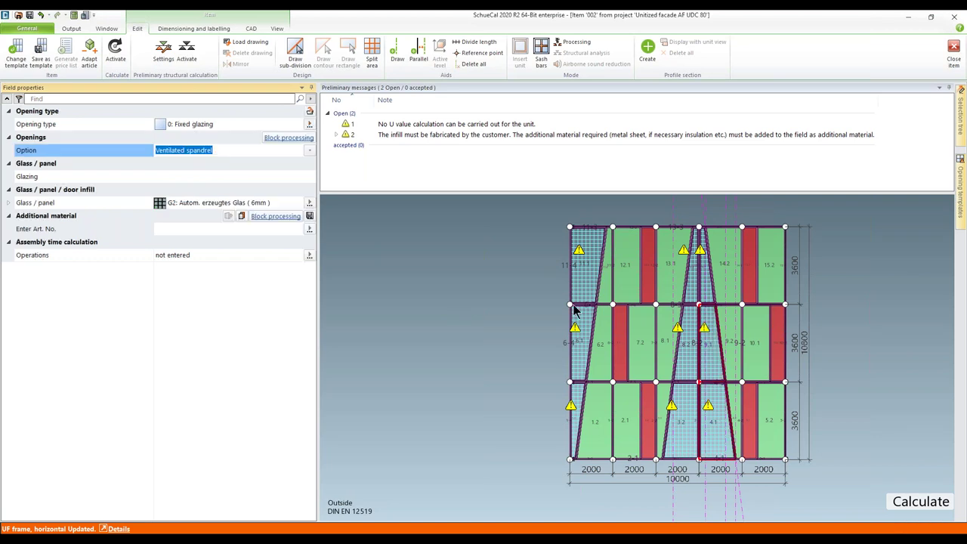
Move the individual joint at field 15.2's outer upper corner by x -650 and y 0.
{"action": "mouse_move", "coordinate": [865, 269]}
{"action": "middle_mouse_down"}
{"action": "mouse_move", "coordinate": [860, 260]}
{"action": "mouse_move", "coordinate": [755, 285]}
{"action": "middle_mouse_up"}
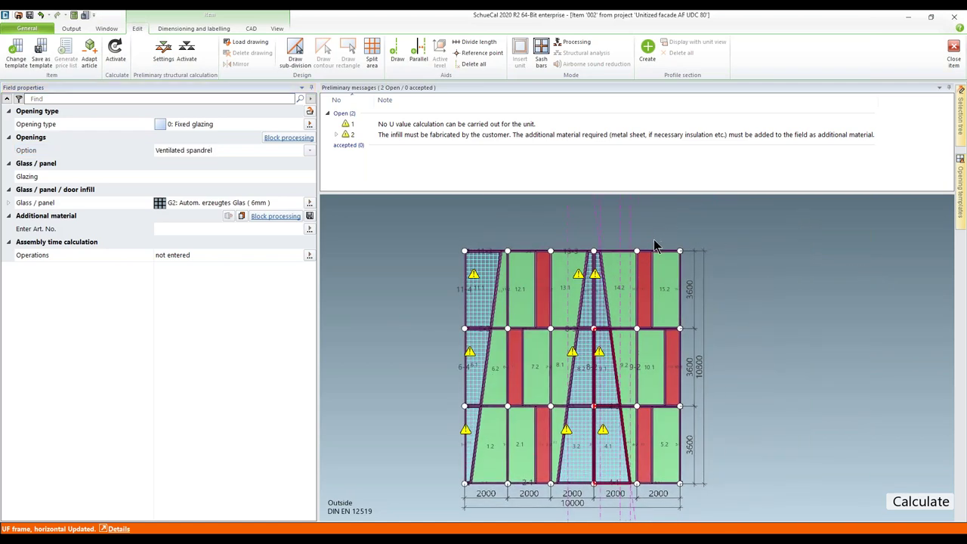
{"action": "scroll", "coordinate": [654, 245], "scroll_direction": "up", "scroll_amount": 4}
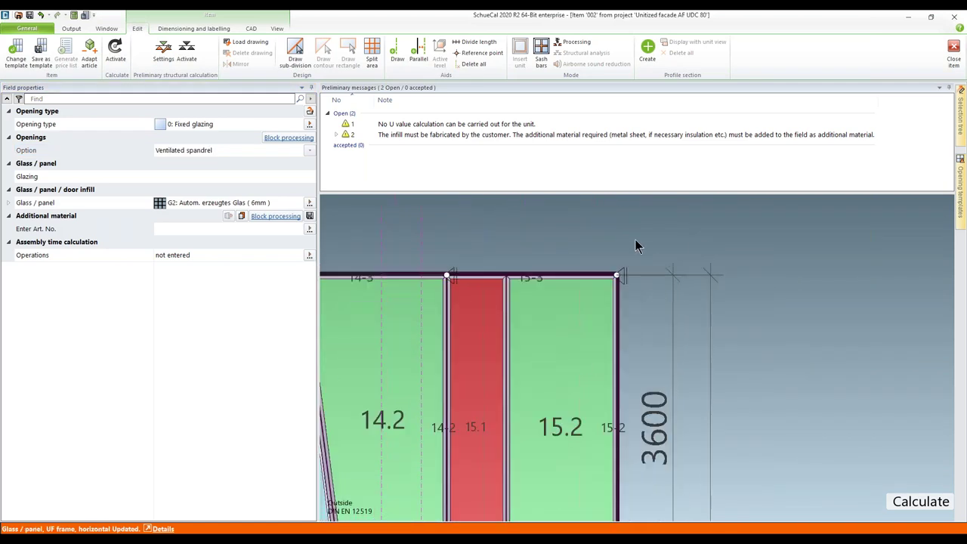
{"action": "scroll", "coordinate": [636, 240], "scroll_direction": "down", "scroll_amount": 1}
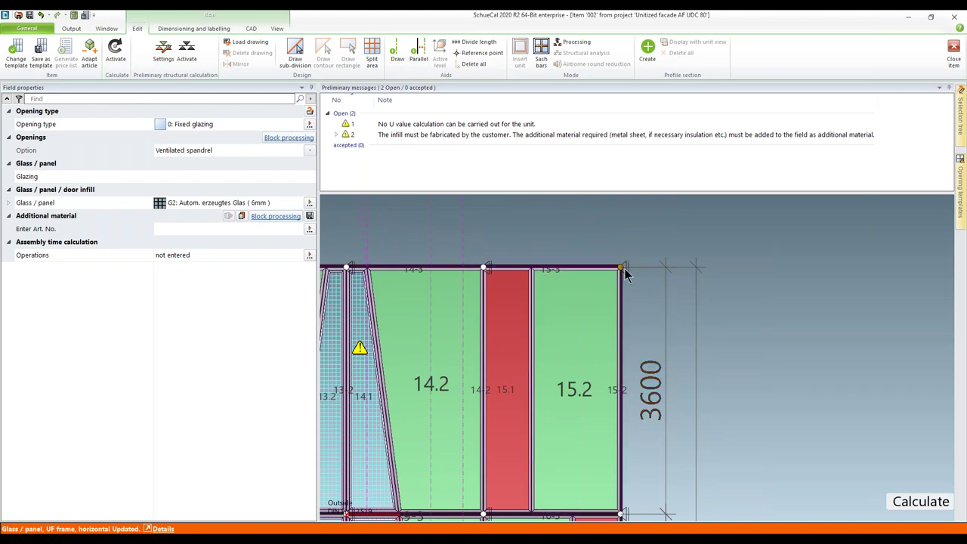
{"action": "mouse_move", "coordinate": [620, 273]}
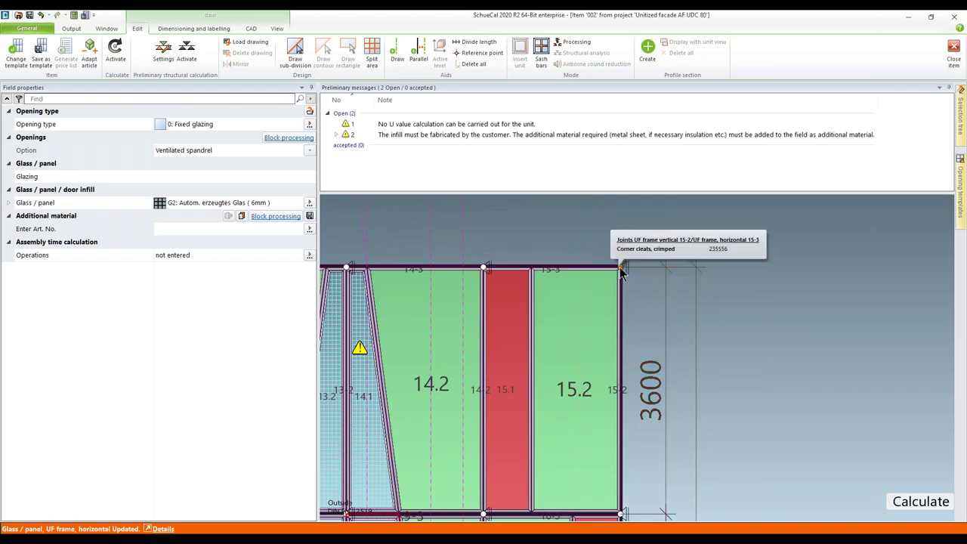
{"action": "right_click", "coordinate": [620, 273]}
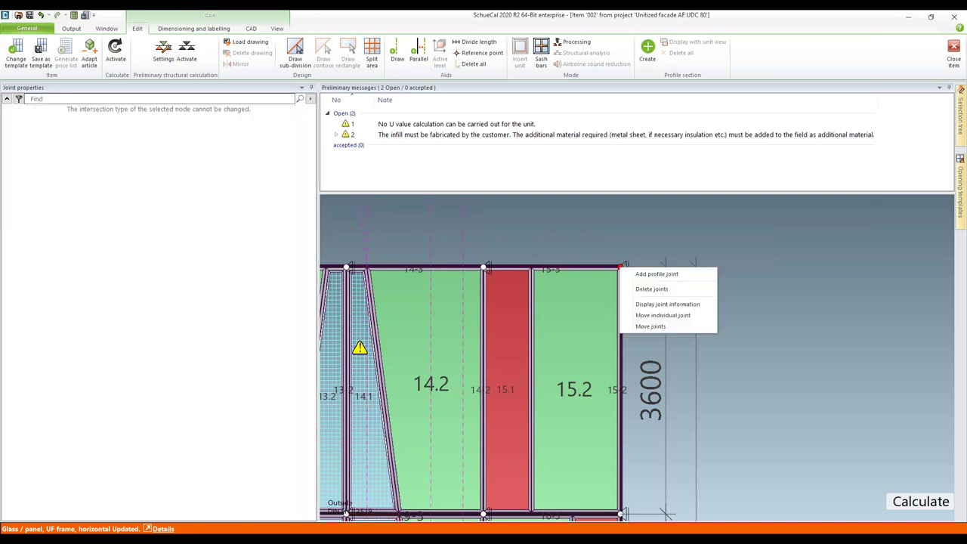
{"action": "left_click", "coordinate": [662, 314]}
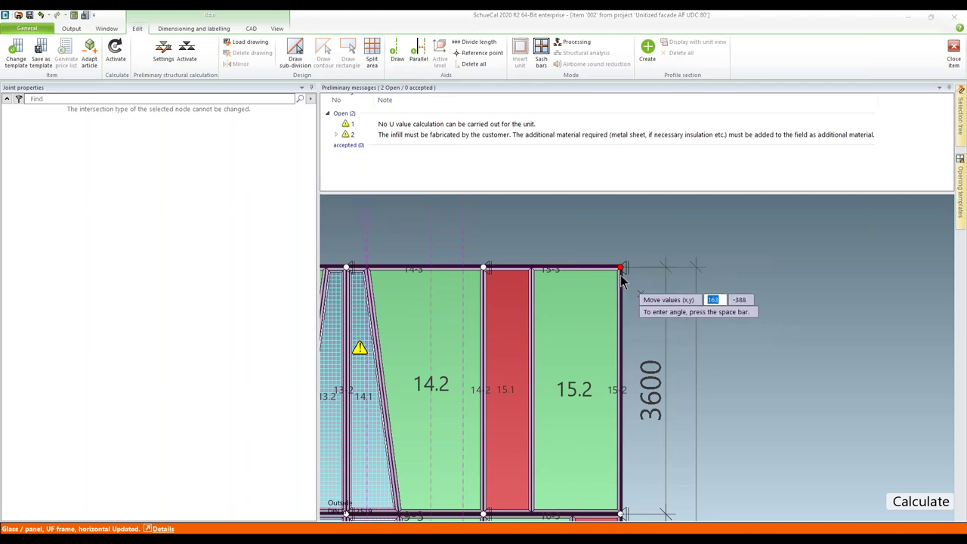
{"action": "left_click", "coordinate": [577, 273]}
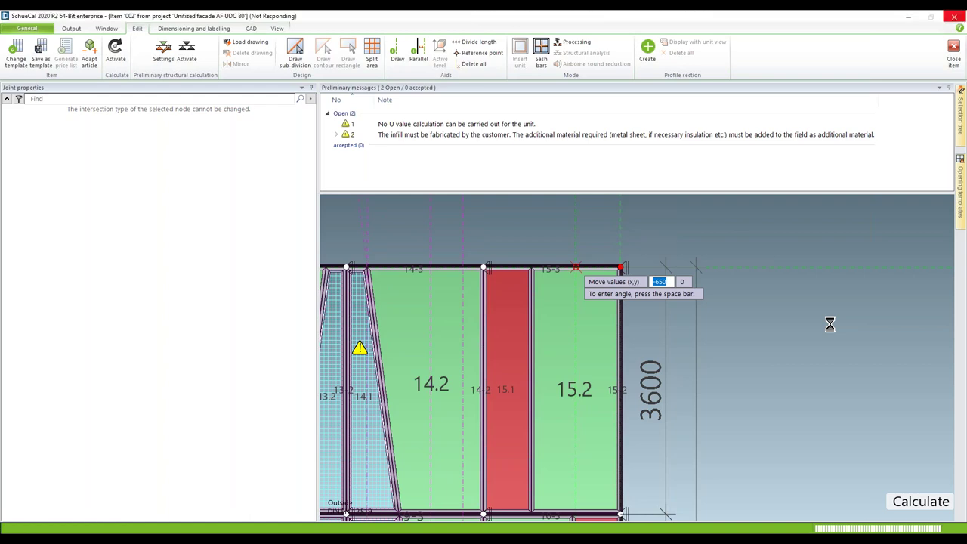
{"action": "scroll", "coordinate": [808, 329], "scroll_direction": "down", "scroll_amount": 5}
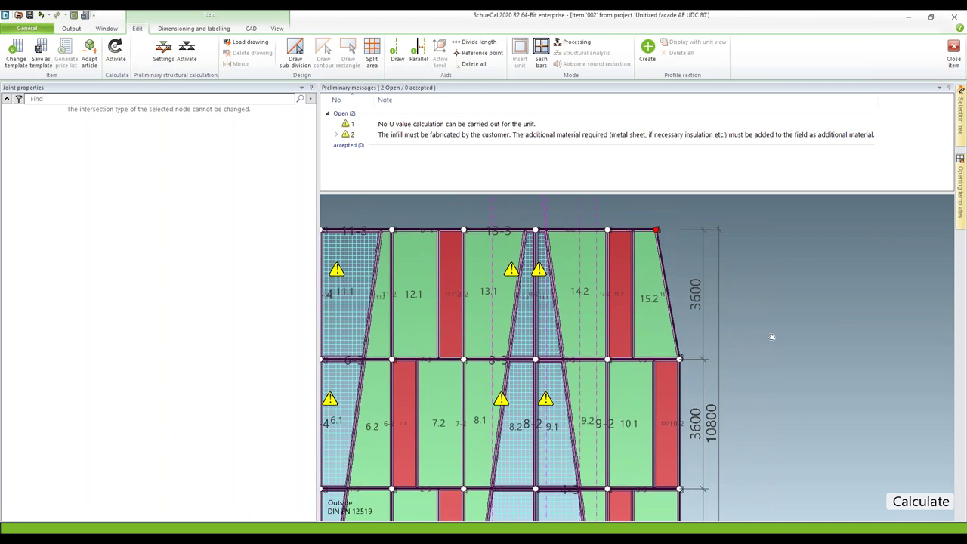
{"action": "scroll", "coordinate": [771, 337], "scroll_direction": "down", "scroll_amount": 3}
Move the individual outer-edge joint between fields 5.2 and 10.2 inward by x -350 and y 0.
{"action": "scroll", "coordinate": [678, 336], "scroll_direction": "up", "scroll_amount": 5}
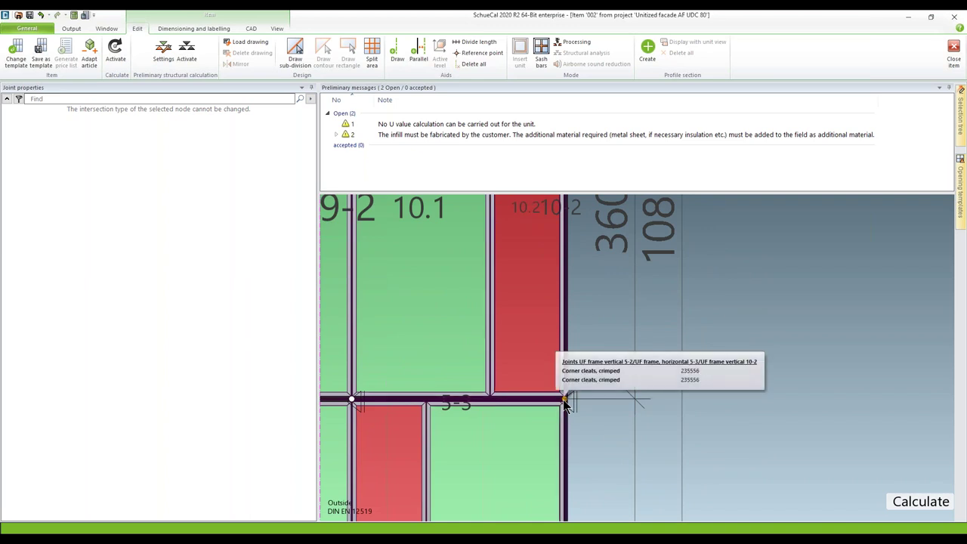
{"action": "right_click", "coordinate": [565, 402]}
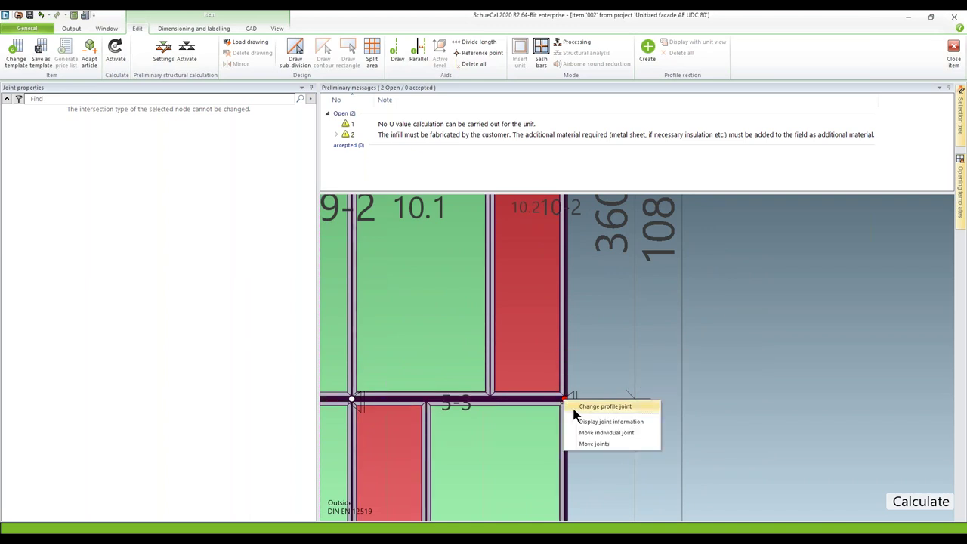
{"action": "left_click", "coordinate": [589, 432]}
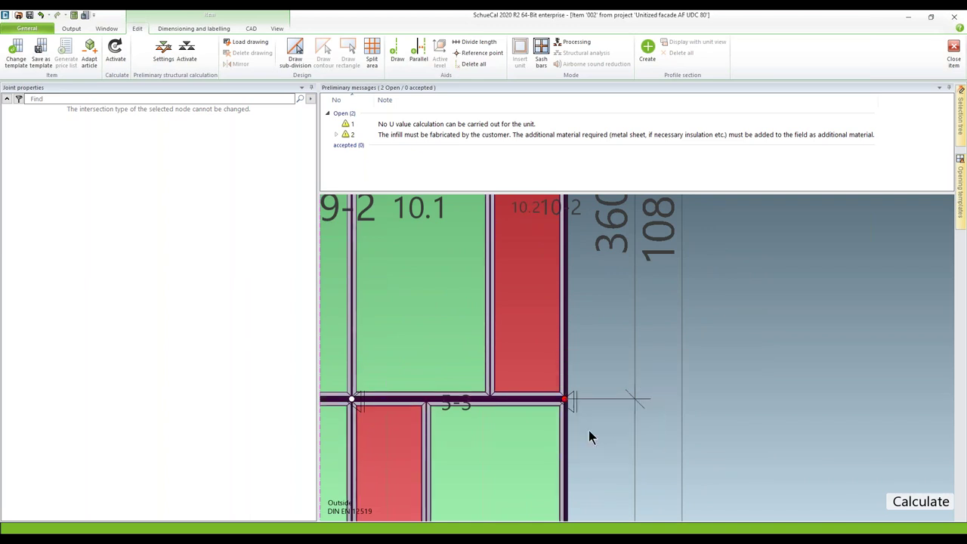
{"action": "left_click", "coordinate": [531, 406]}
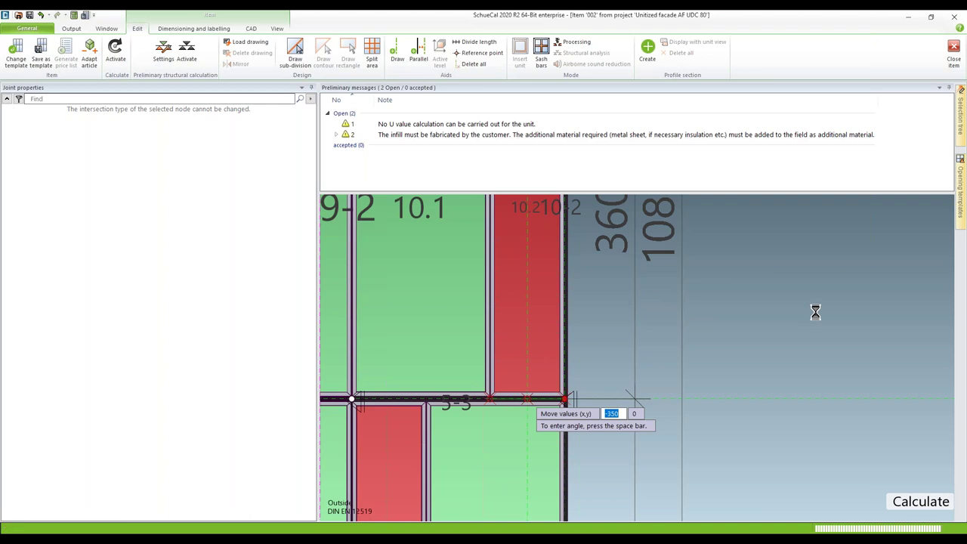
{"action": "scroll", "coordinate": [815, 312], "scroll_direction": "down", "scroll_amount": 4}
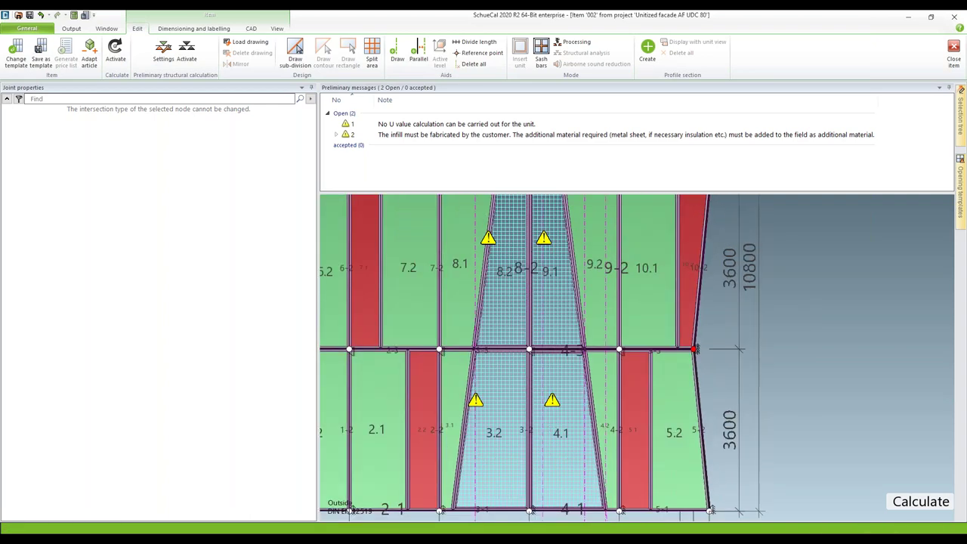
{"action": "scroll", "coordinate": [812, 310], "scroll_direction": "down", "scroll_amount": 1}
{"action": "scroll", "coordinate": [816, 315], "scroll_direction": "down", "scroll_amount": 1}
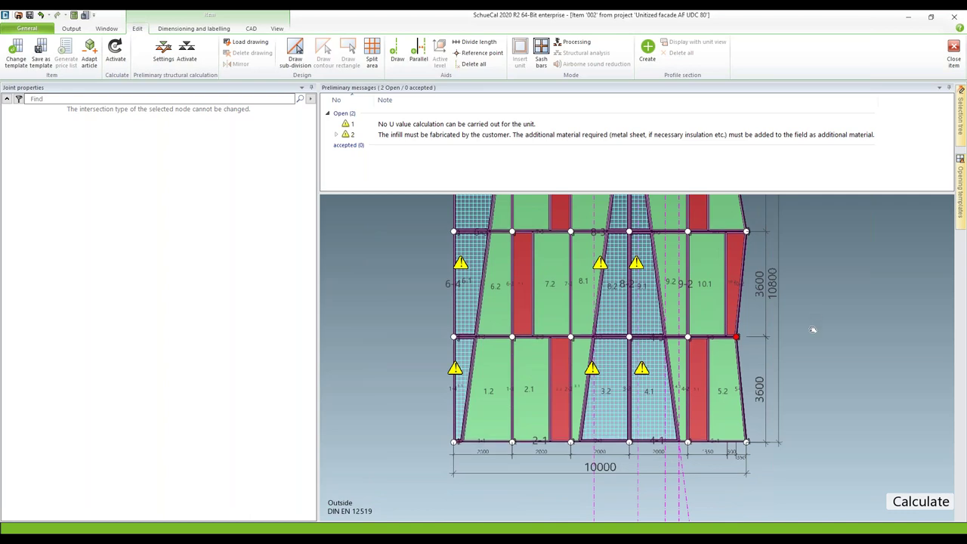
{"action": "scroll", "coordinate": [831, 315], "scroll_direction": "down", "scroll_amount": 2}
{"action": "scroll", "coordinate": [815, 317], "scroll_direction": "up", "scroll_amount": 2}
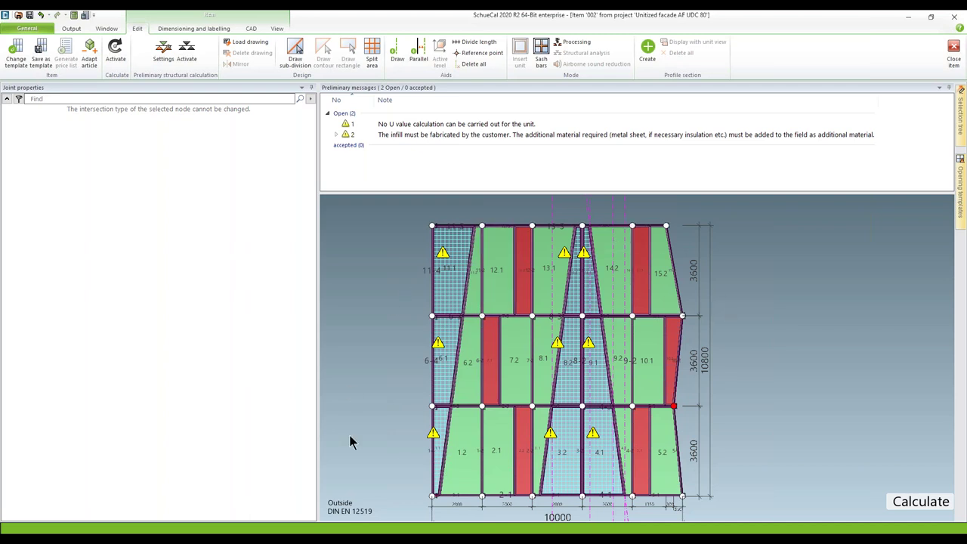
Check the fields listed under the customer-fabricated infill message, and accept both open preliminary messages.
{"action": "left_click", "coordinate": [453, 127]}
{"action": "left_click", "coordinate": [449, 136]}
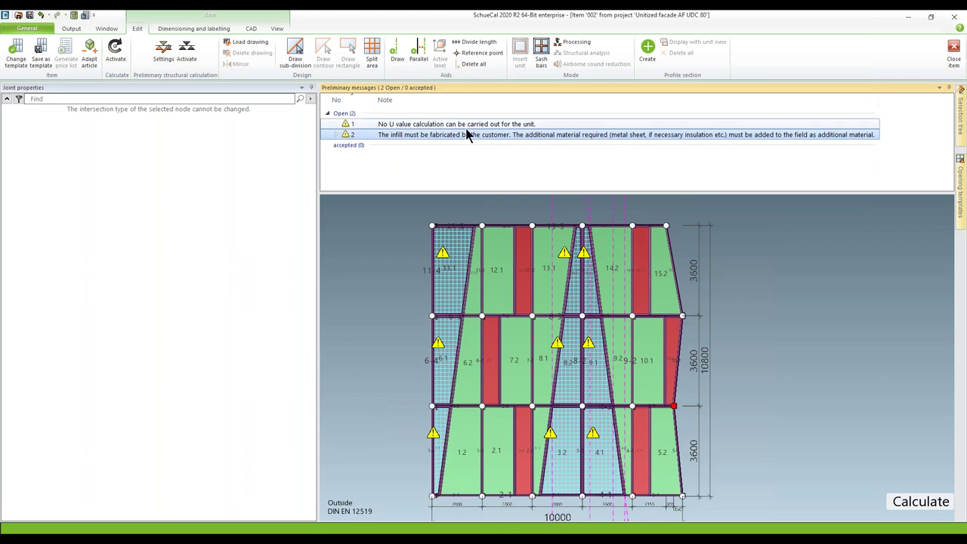
{"action": "left_click", "coordinate": [336, 136]}
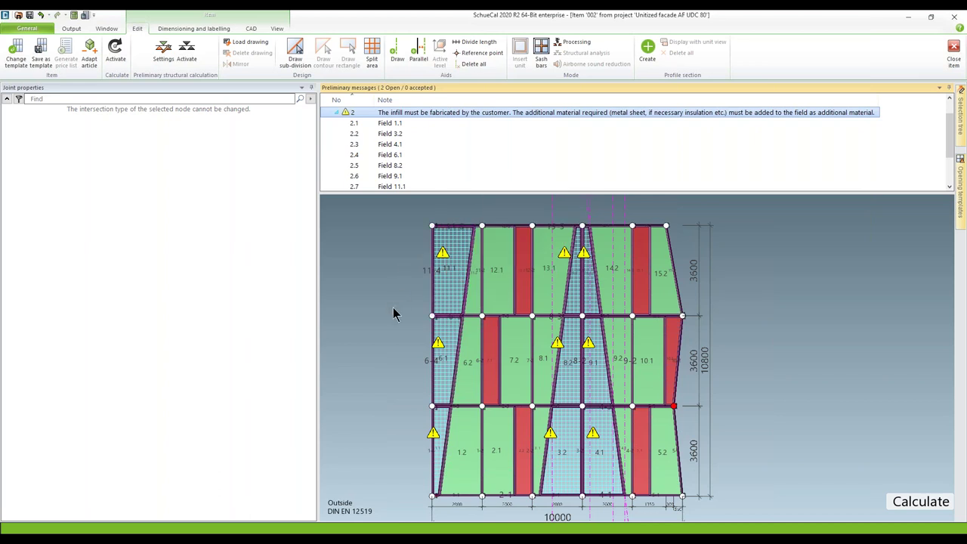
{"action": "left_click", "coordinate": [336, 114]}
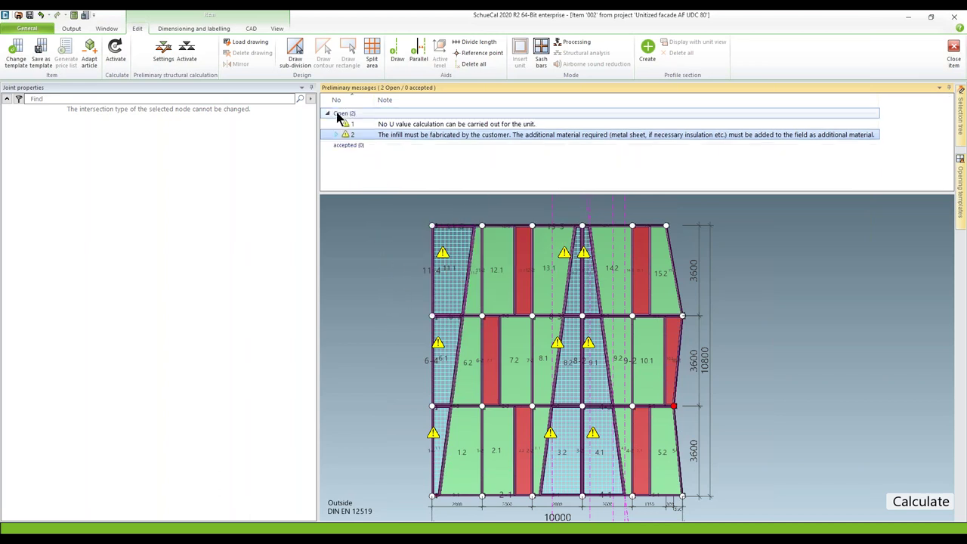
{"action": "left_click", "coordinate": [380, 125]}
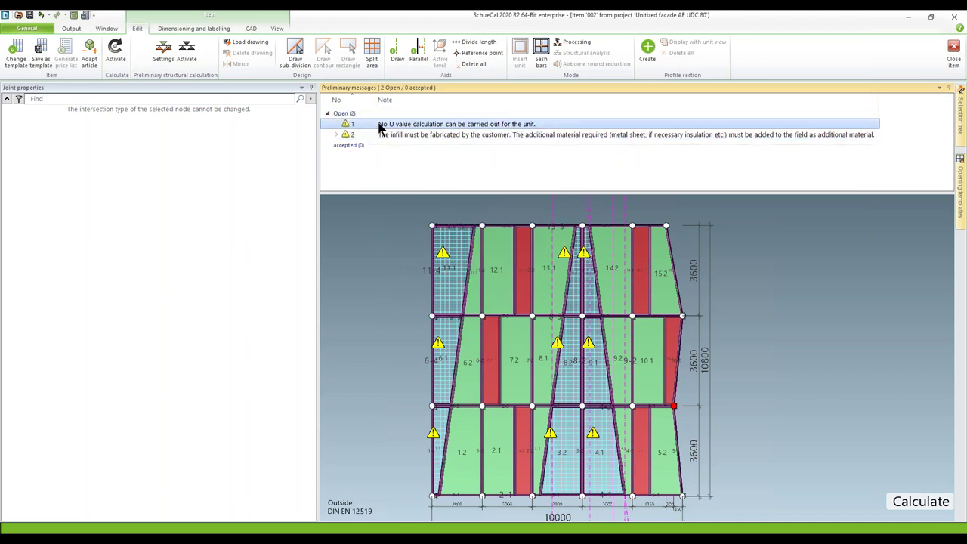
{"action": "left_click", "coordinate": [398, 136]}
{"action": "right_click", "coordinate": [398, 137]}
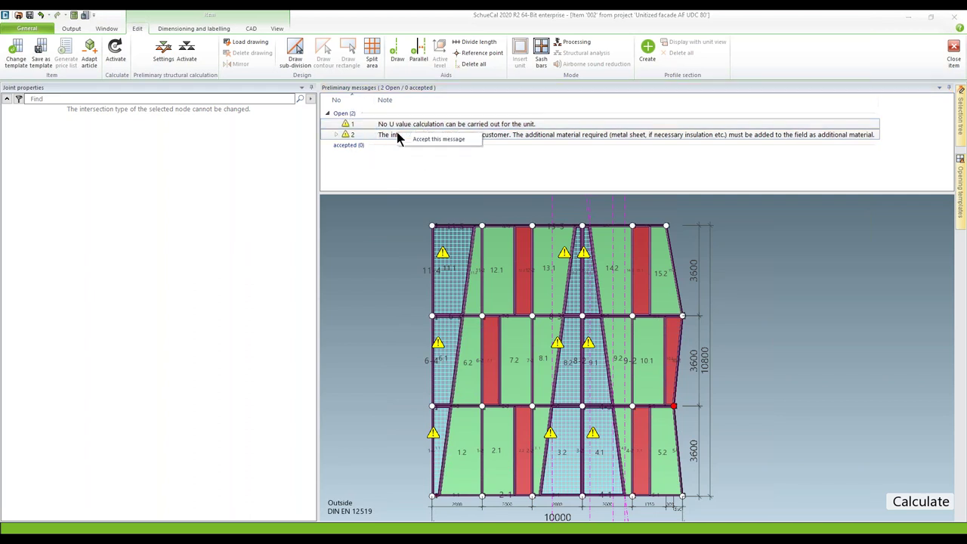
{"action": "left_click", "coordinate": [414, 138]}
{"action": "left_click", "coordinate": [818, 303]}
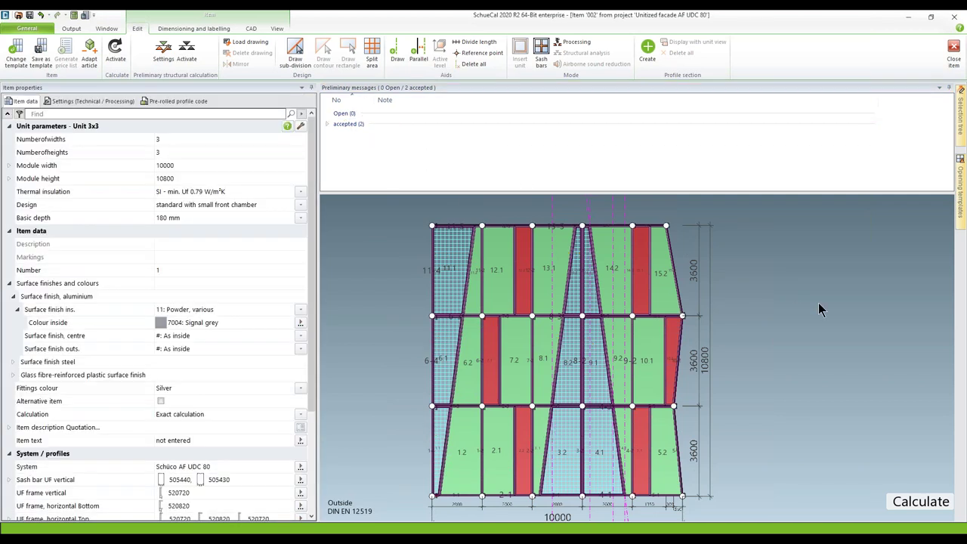
Delete all construction aid lines from the facade drawing and close item 002.
{"action": "left_click", "coordinate": [472, 65]}
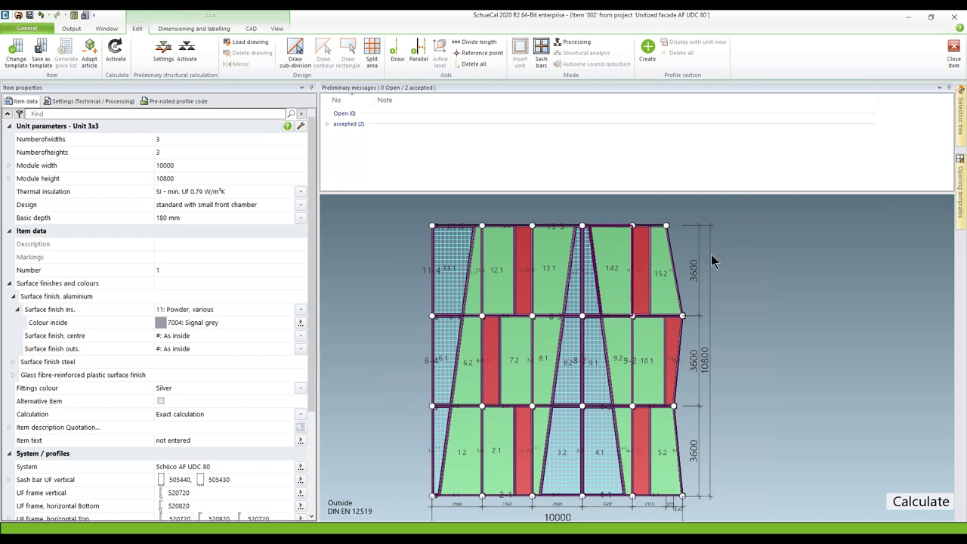
{"action": "mouse_move", "coordinate": [667, 229]}
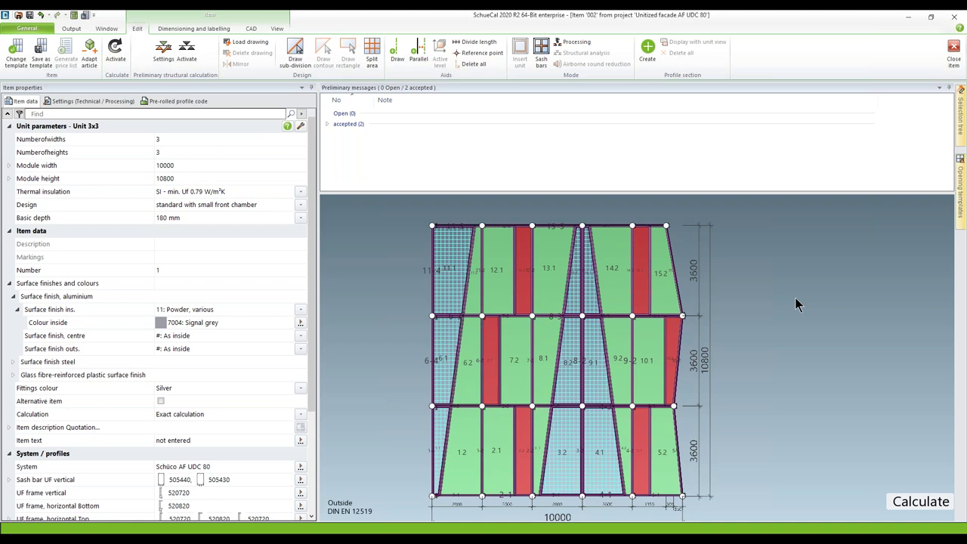
{"action": "left_click", "coordinate": [953, 49]}
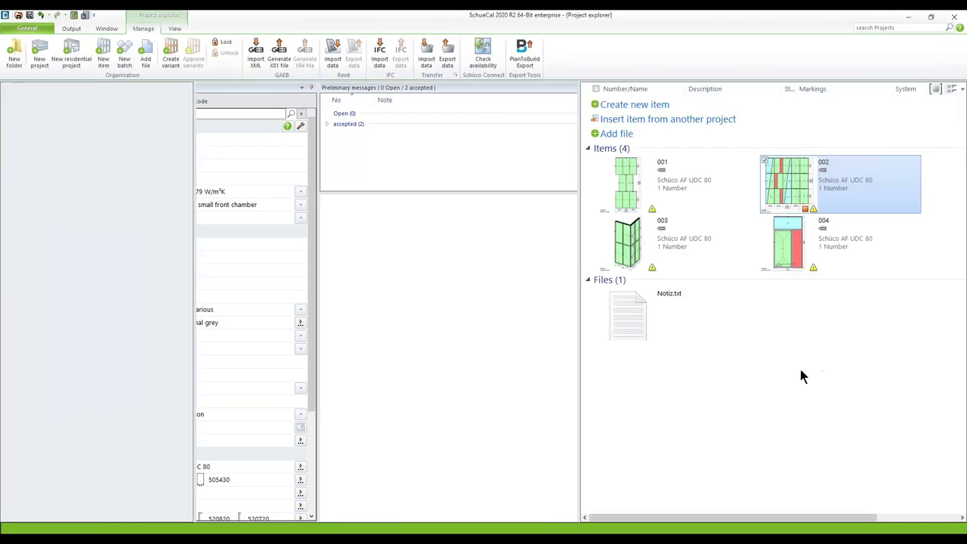
Open 3D corner item 003 and set its first surface to Length1 5400 with 4 widths.
{"action": "double_click", "coordinate": [633, 245]}
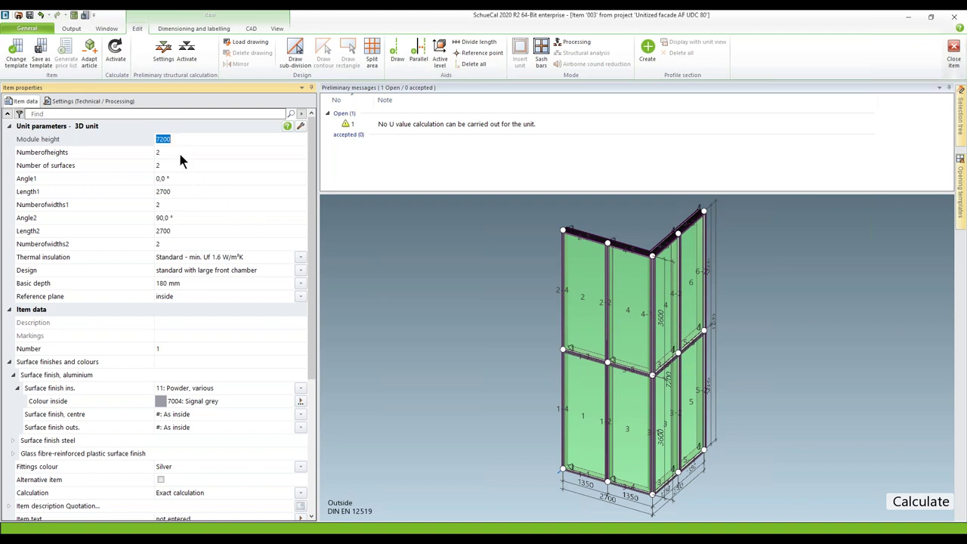
{"action": "left_click", "coordinate": [177, 190]}
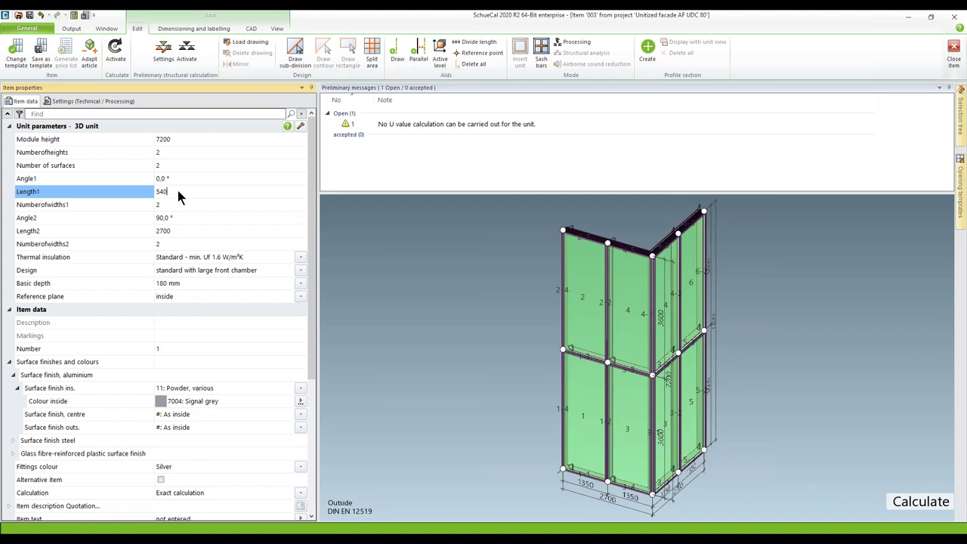
{"action": "key", "text": "Return"}
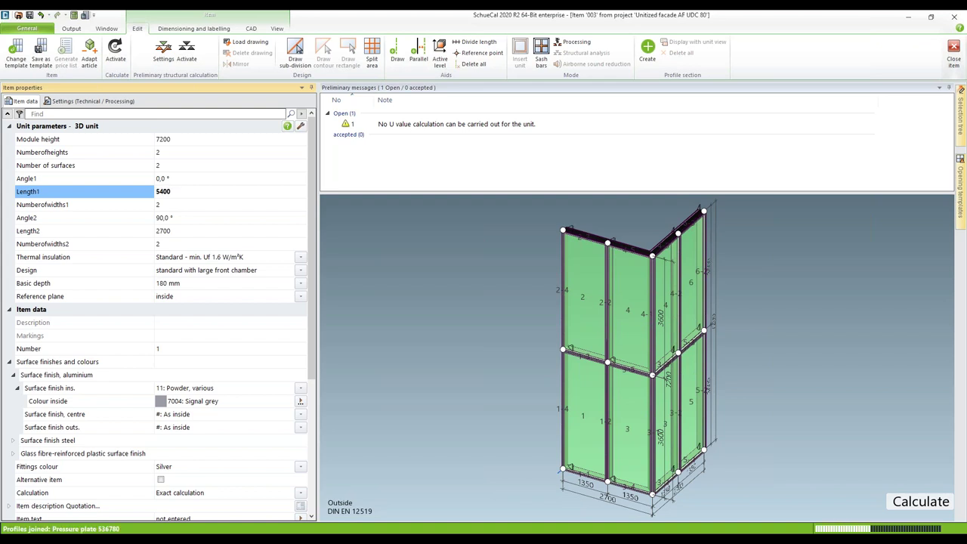
{"action": "key", "text": "Tab"}
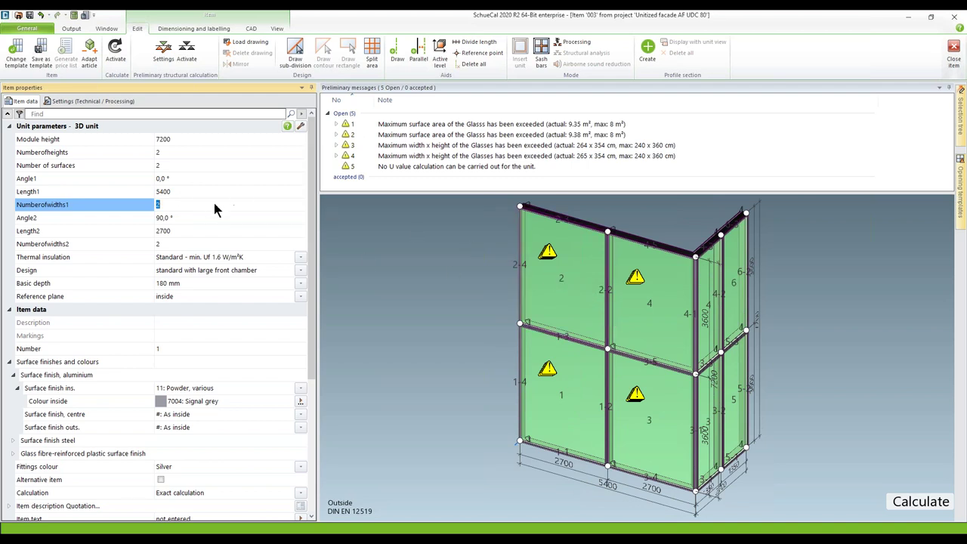
{"action": "type", "text": "4"}
{"action": "key", "text": "Tab"}
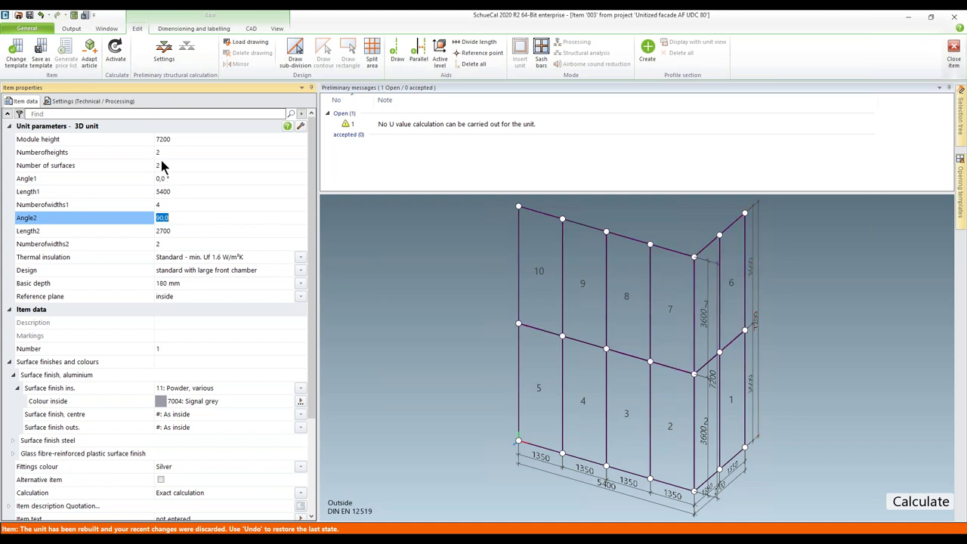
Set the 3D unit's number of surfaces to 3 and Angle3 to 270°.
{"action": "left_click", "coordinate": [161, 169]}
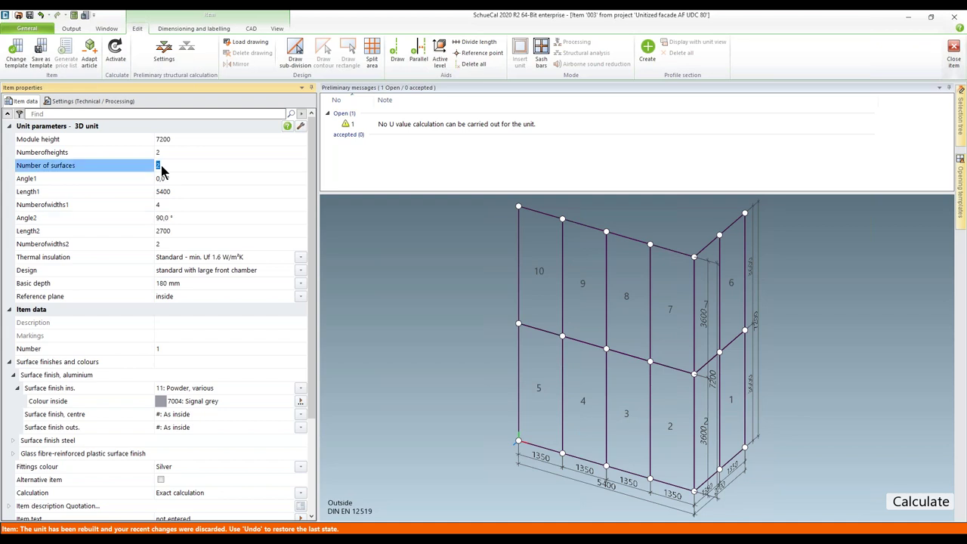
{"action": "type", "text": "3"}
{"action": "key", "text": "Tab"}
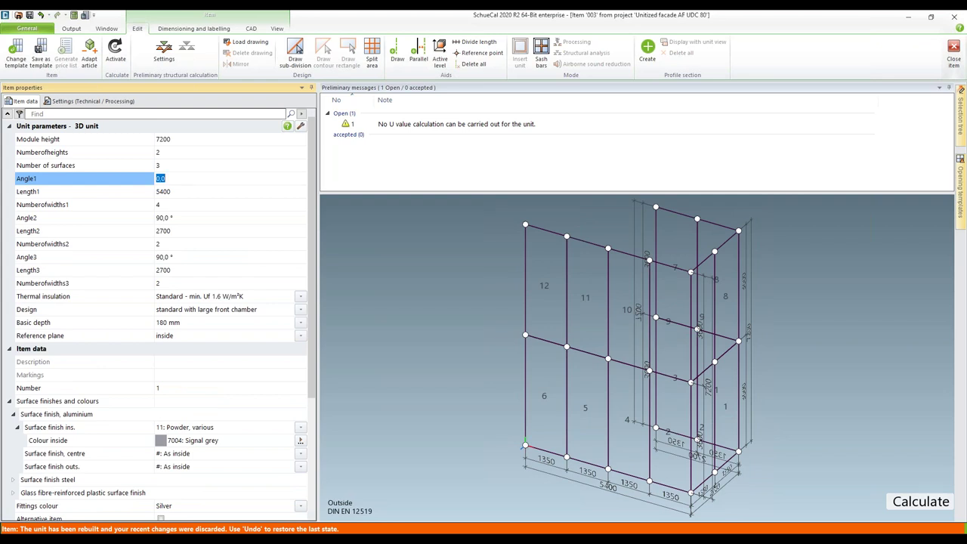
{"action": "left_click", "coordinate": [187, 257]}
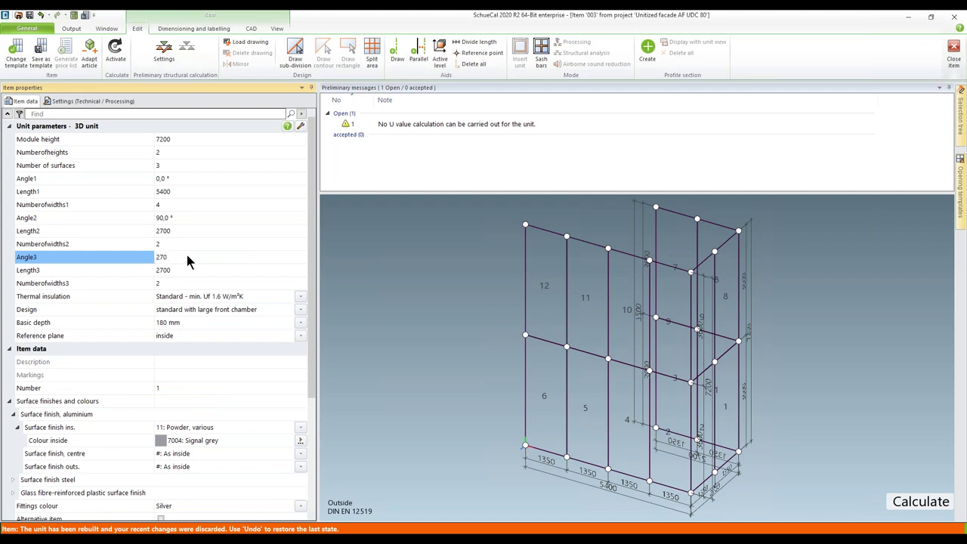
{"action": "type", "text": "270"}
{"action": "key", "text": "Tab"}
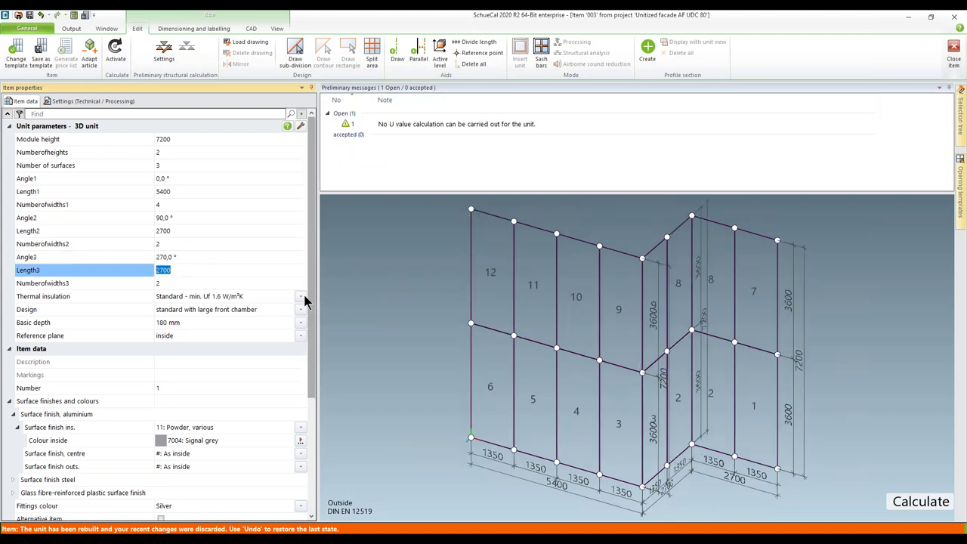
Check the 3D unit's Corner sash bar UF profiles and its Reference plane setting in the item properties.
{"action": "left_click_drag", "start_coordinate": [311, 319], "coordinate": [298, 427]}
{"action": "left_click", "coordinate": [160, 438]}
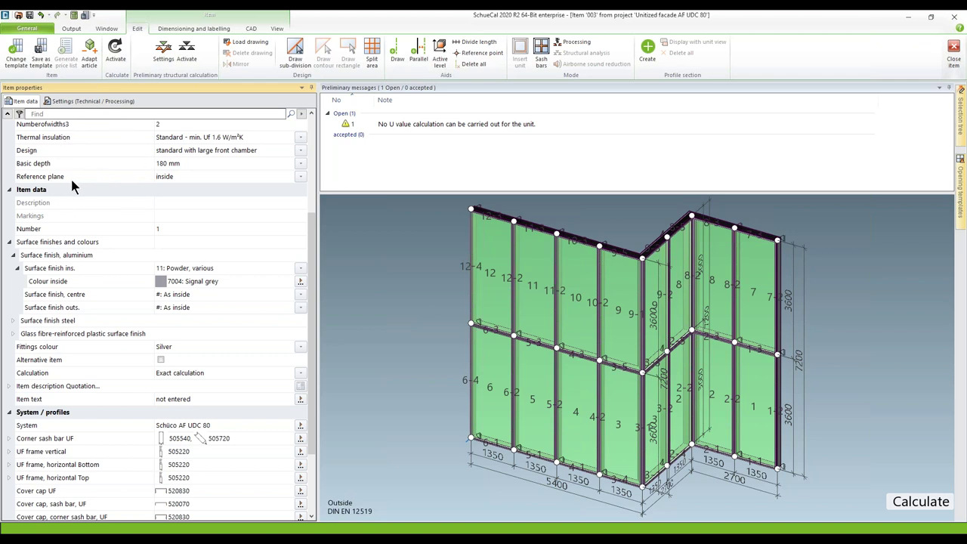
{"action": "left_click", "coordinate": [161, 179]}
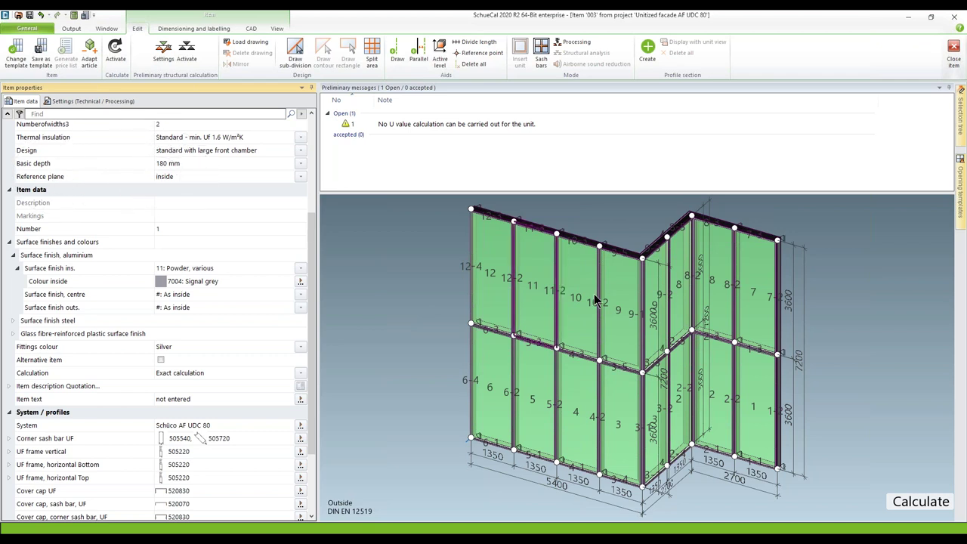
Examine the profile section of the upper outer corner sash bar, including its dimensioning options in the enlarged section display.
{"action": "left_click", "coordinate": [644, 319]}
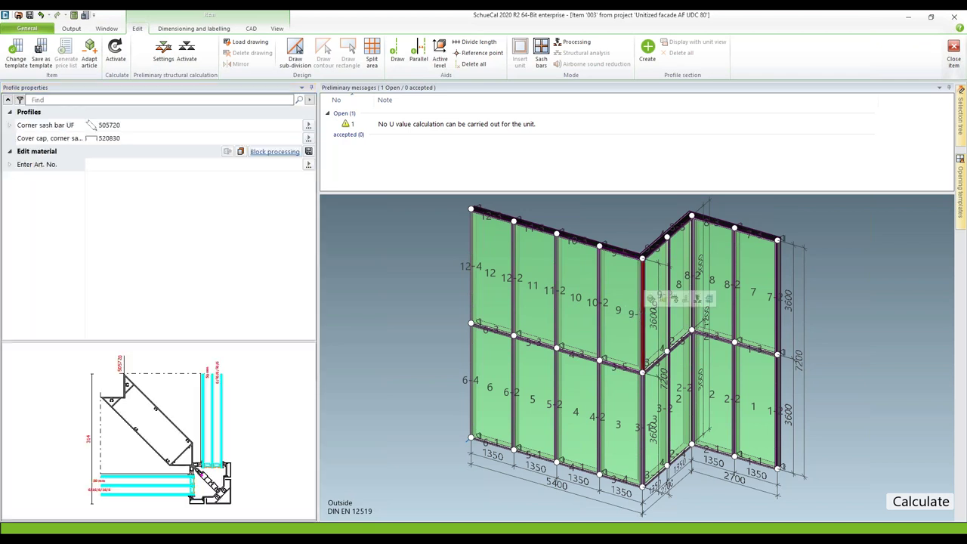
{"action": "scroll", "coordinate": [185, 490], "scroll_direction": "up", "scroll_amount": 5}
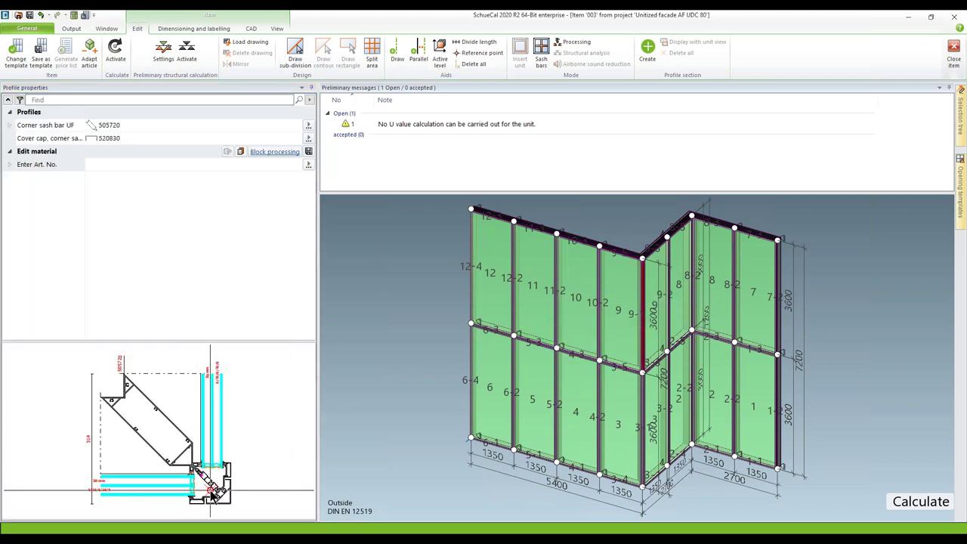
{"action": "scroll", "coordinate": [190, 485], "scroll_direction": "up", "scroll_amount": 2}
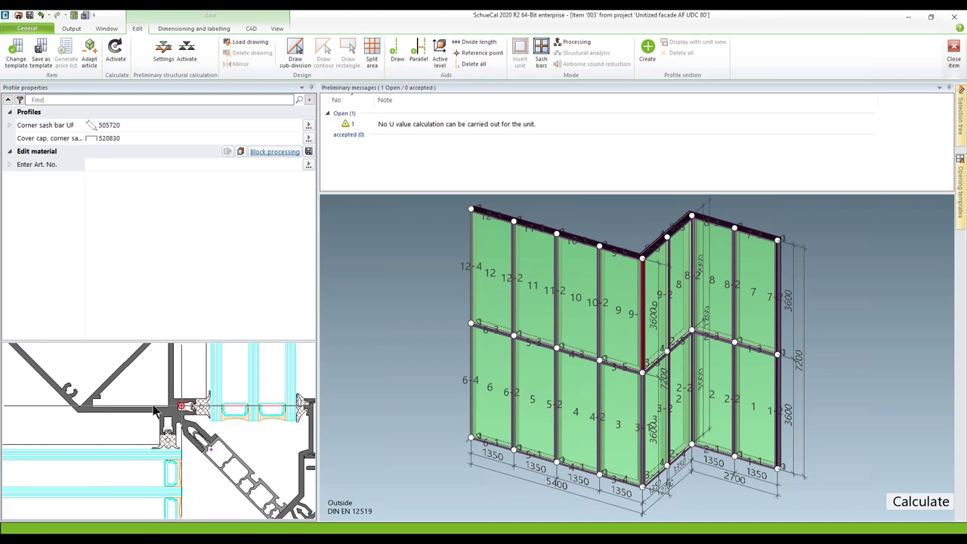
{"action": "double_click", "coordinate": [131, 421]}
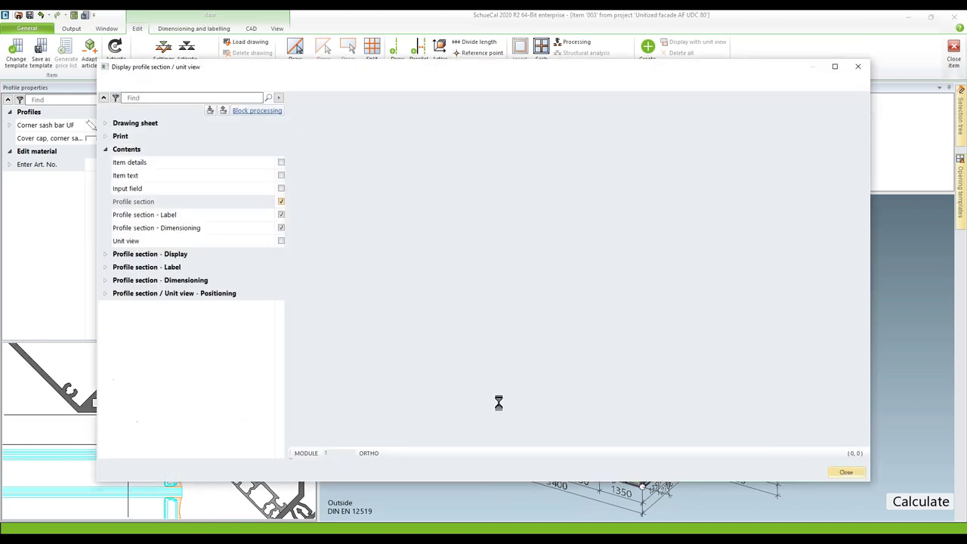
{"action": "scroll", "coordinate": [604, 406], "scroll_direction": "down", "scroll_amount": 3}
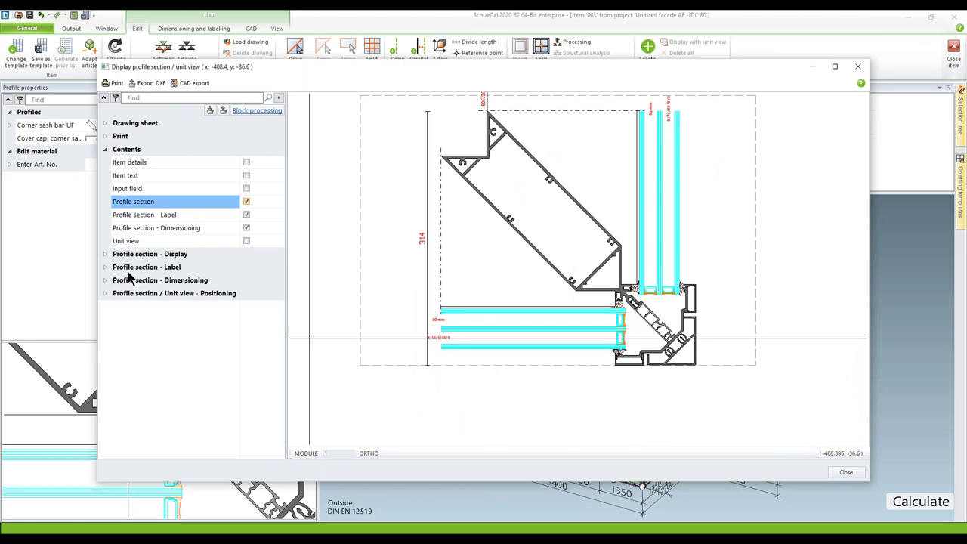
{"action": "left_click", "coordinate": [106, 279]}
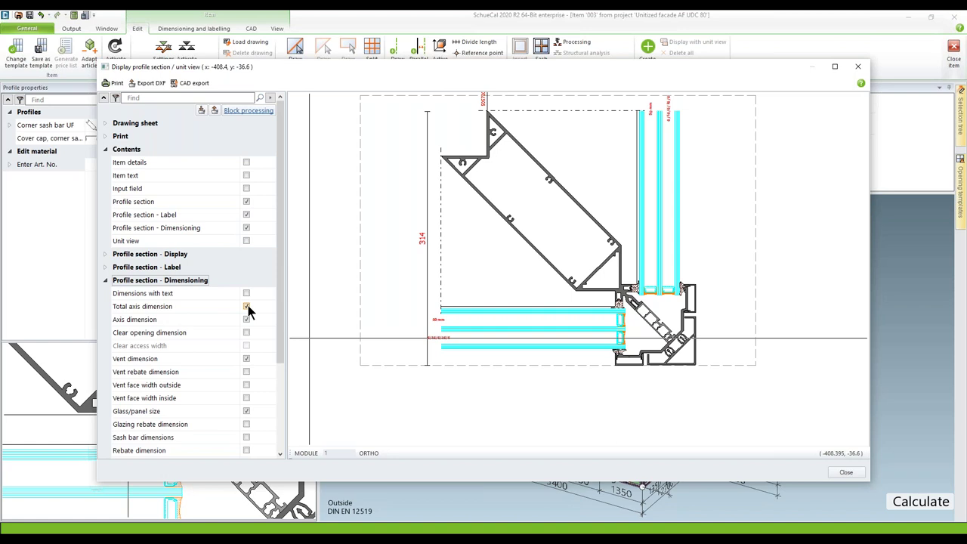
{"action": "middle_click_drag", "start_coordinate": [515, 273], "coordinate": [506, 312]}
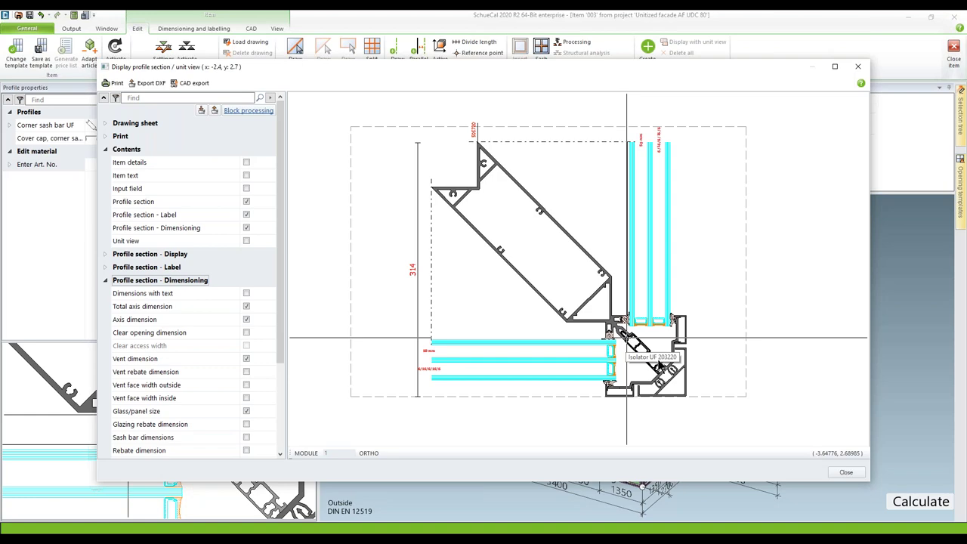
{"action": "left_click", "coordinate": [843, 473]}
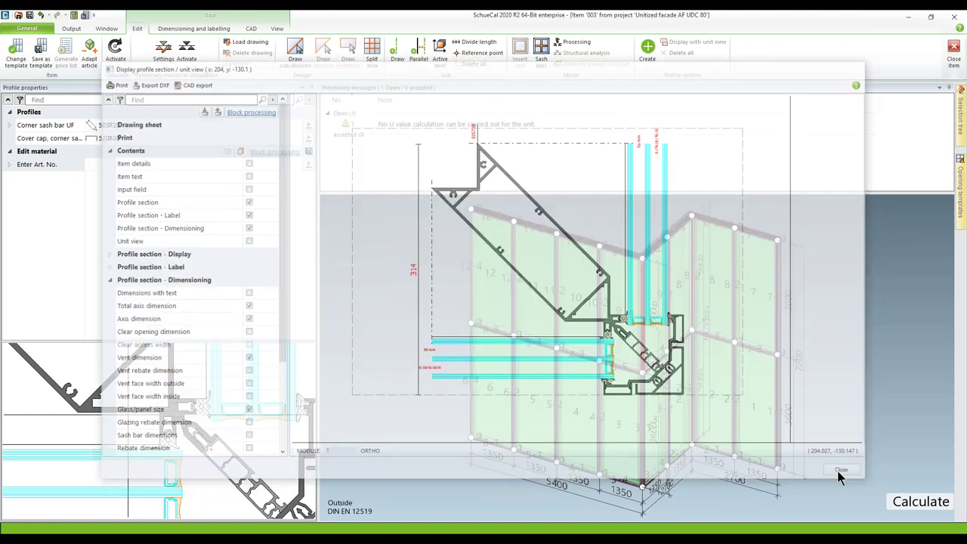
Set the 3D unit's Reference plane to outside and inspect the upper outer corner's profile section.
{"action": "left_click", "coordinate": [349, 299]}
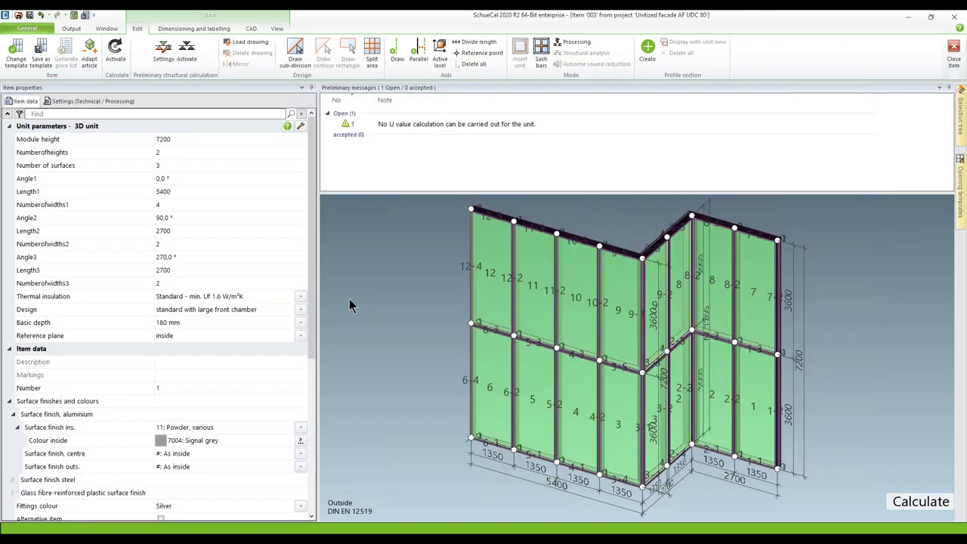
{"action": "left_click", "coordinate": [301, 337]}
{"action": "left_click", "coordinate": [254, 356]}
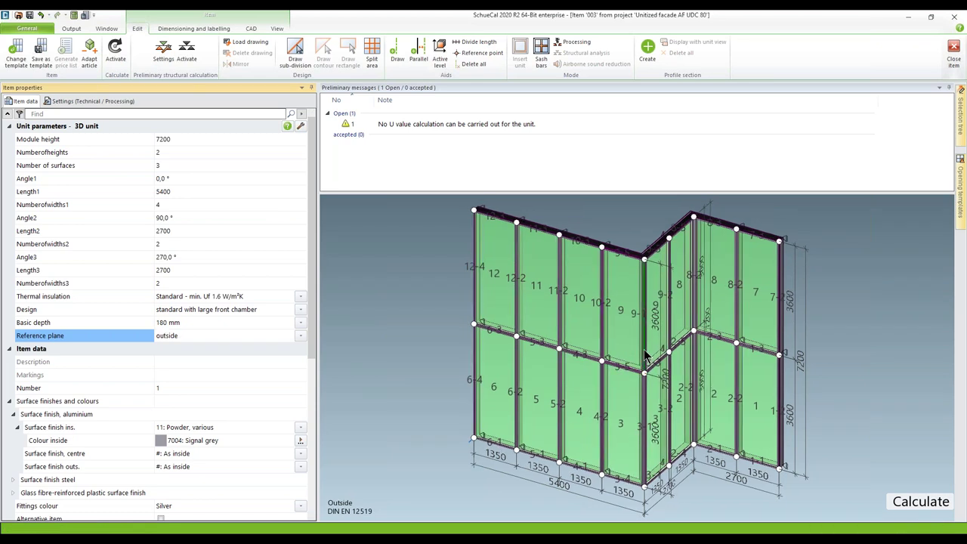
{"action": "left_click", "coordinate": [646, 352]}
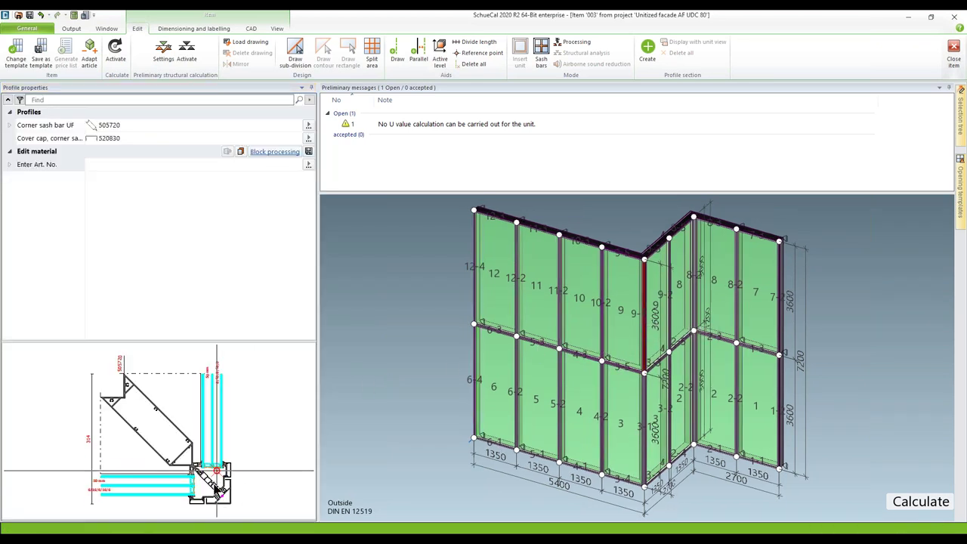
{"action": "scroll", "coordinate": [219, 503], "scroll_direction": "up", "scroll_amount": 3}
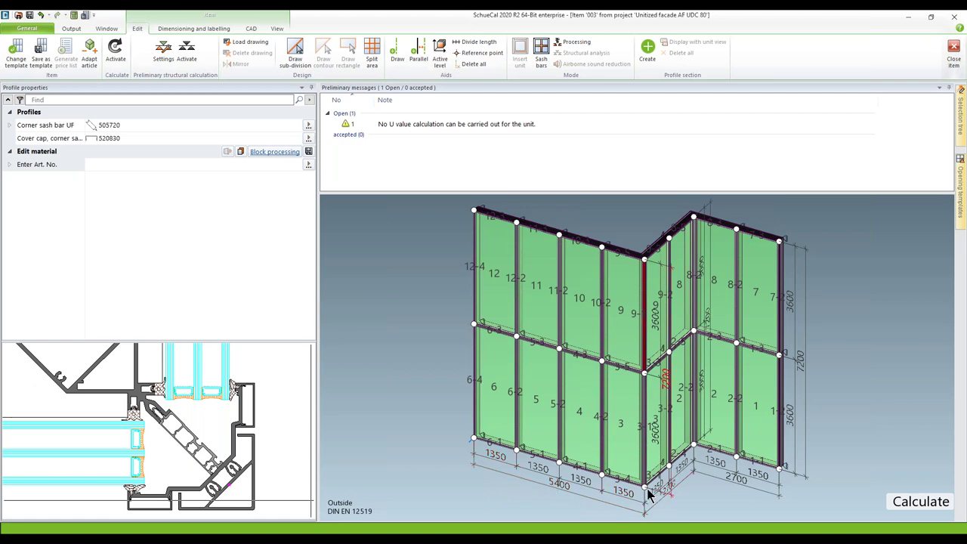
Set the 3D unit's Reference plane back to inside and inspect the profile section of the lower outer corner.
{"action": "left_click", "coordinate": [370, 437]}
{"action": "left_click", "coordinate": [300, 335]}
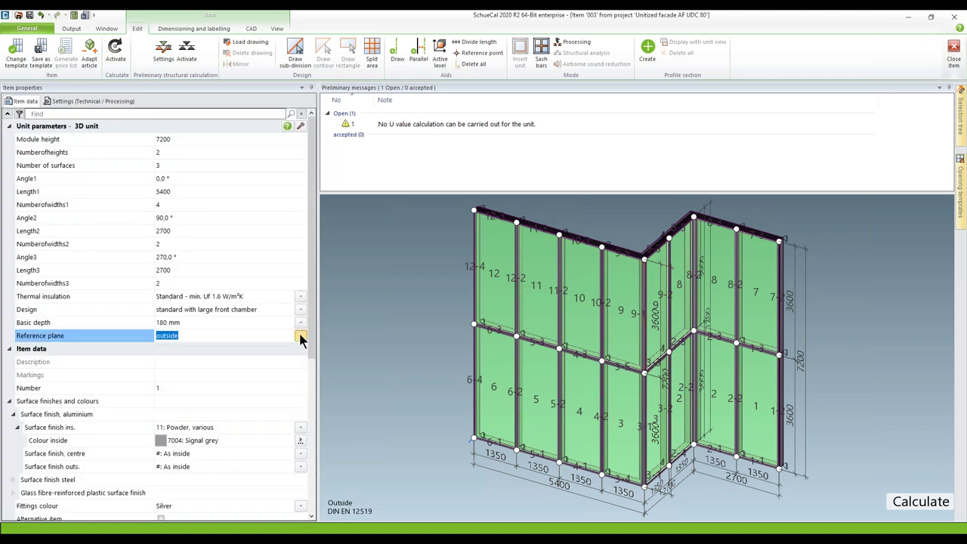
{"action": "left_click", "coordinate": [271, 352]}
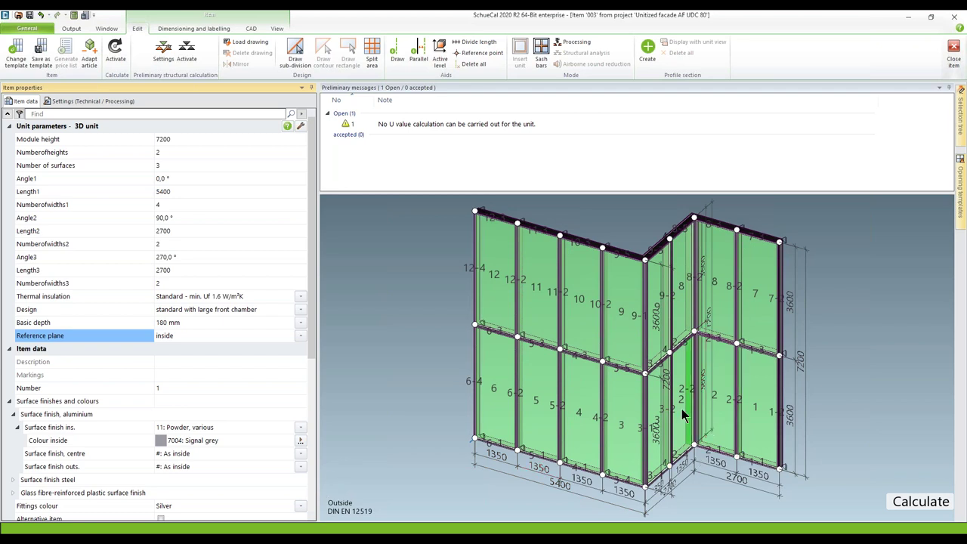
{"action": "left_click", "coordinate": [647, 397]}
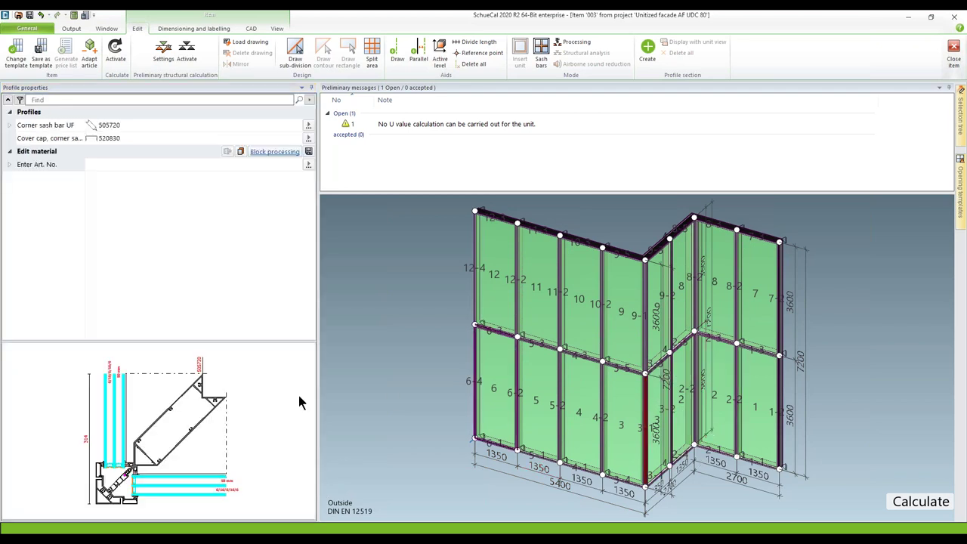
{"action": "scroll", "coordinate": [121, 478], "scroll_direction": "up", "scroll_amount": 5}
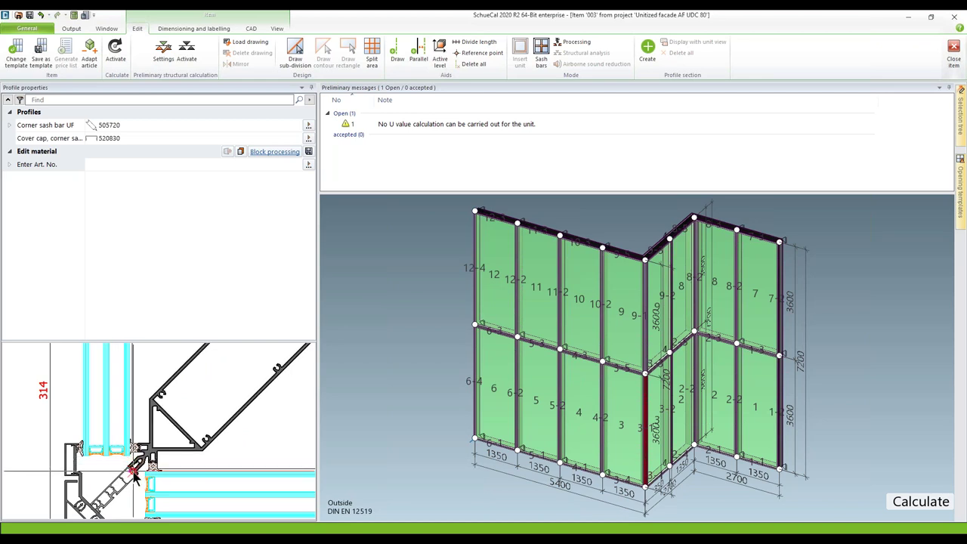
{"action": "left_click", "coordinate": [133, 473]}
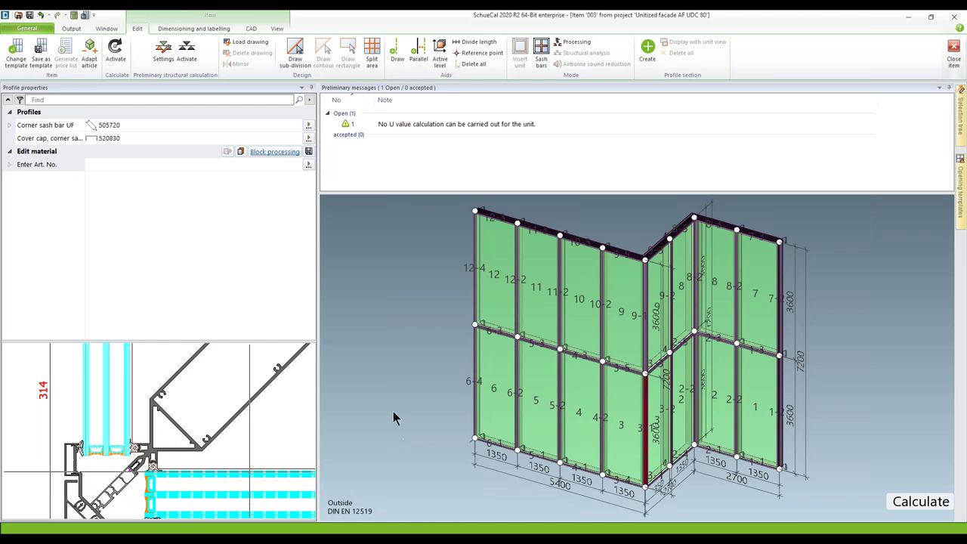
{"action": "left_click", "coordinate": [396, 408]}
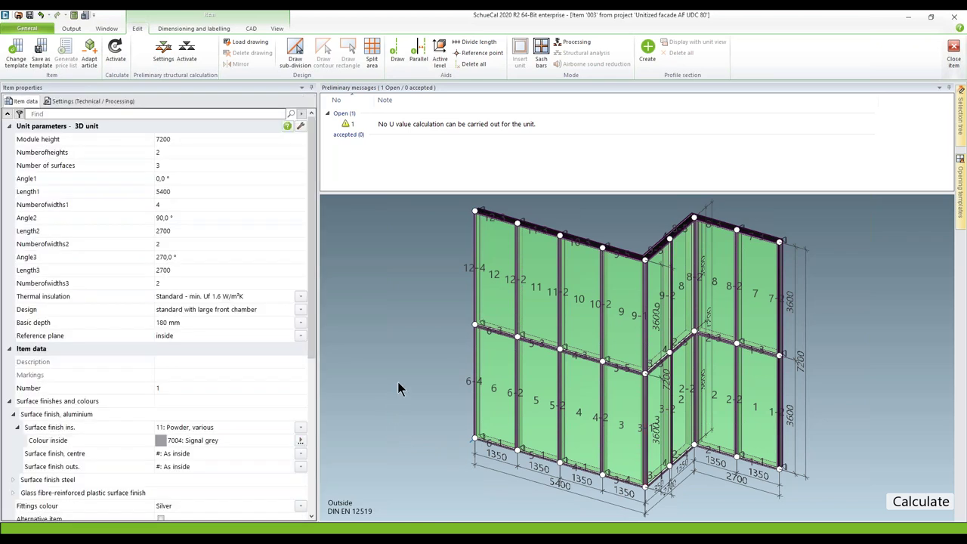
Review the Horizontal butt joint options in the technical Design settings and inspect the horizontal joint section between panels 5 and 11.
{"action": "left_click", "coordinate": [85, 102]}
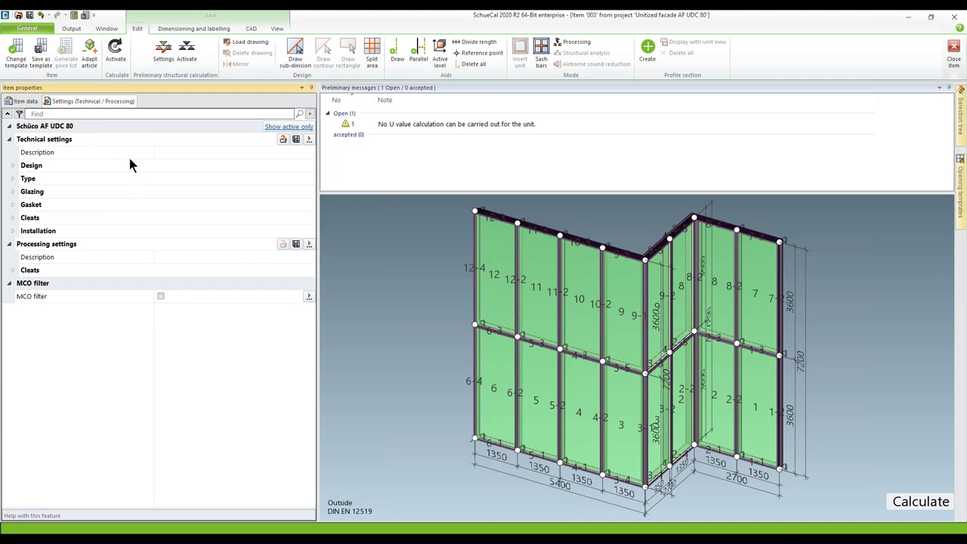
{"action": "left_click", "coordinate": [12, 166]}
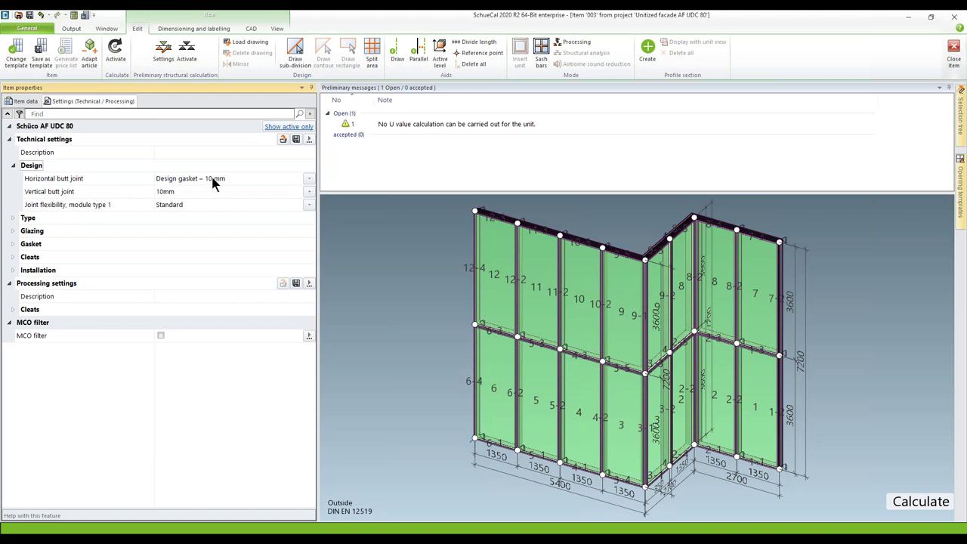
{"action": "left_click", "coordinate": [309, 179]}
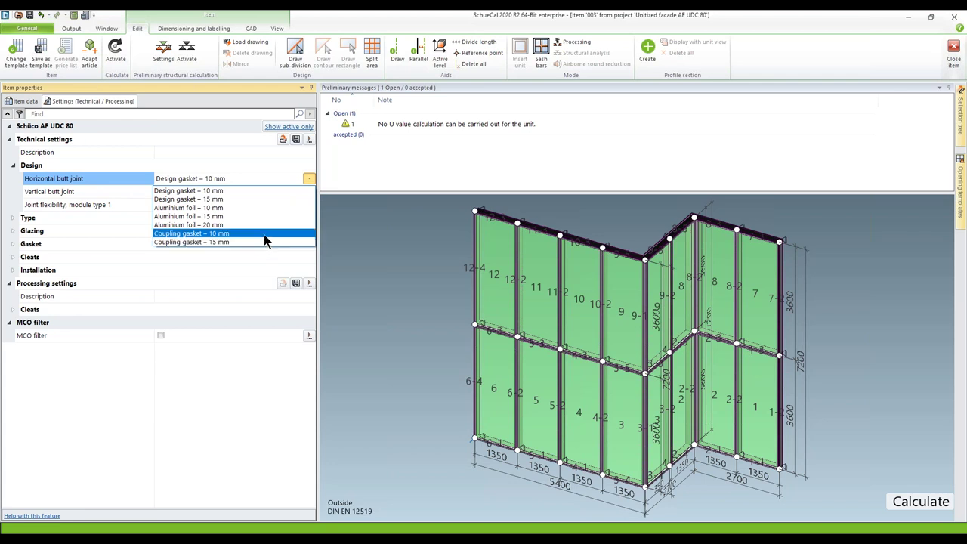
{"action": "left_click", "coordinate": [361, 242]}
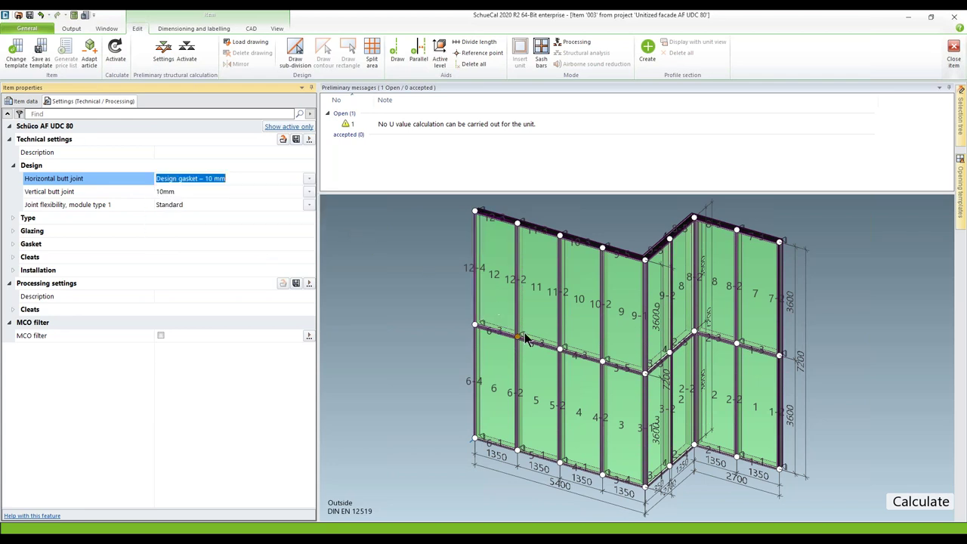
{"action": "left_click", "coordinate": [529, 346]}
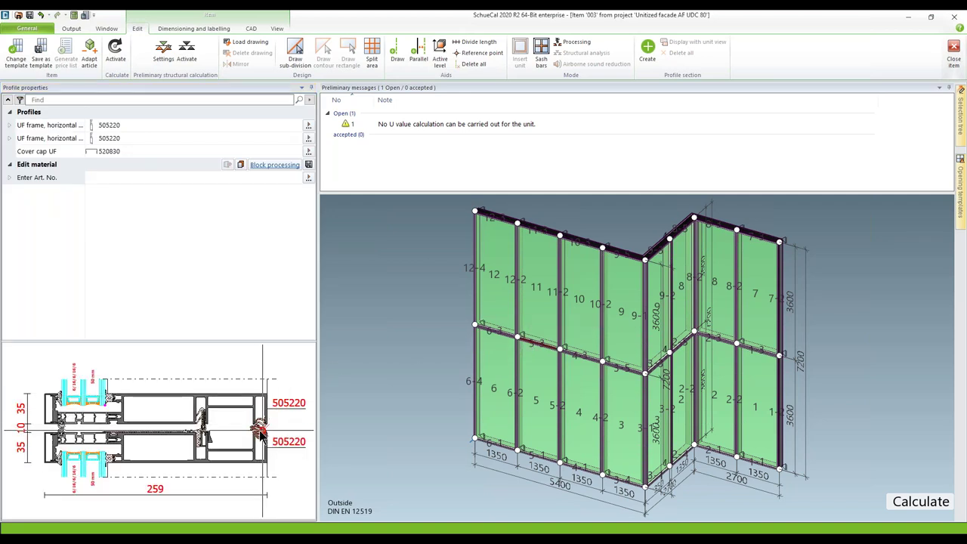
{"action": "left_click", "coordinate": [347, 364]}
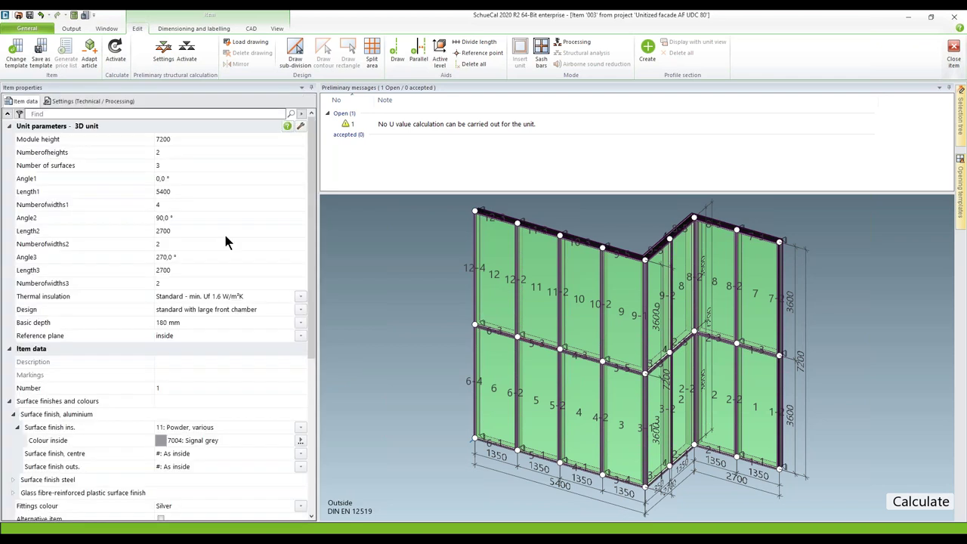
Set the Horizontal butt joint to Aluminium foil – 15 mm and check the profile section of the joint between panels 5 and 11.
{"action": "left_click", "coordinate": [111, 100]}
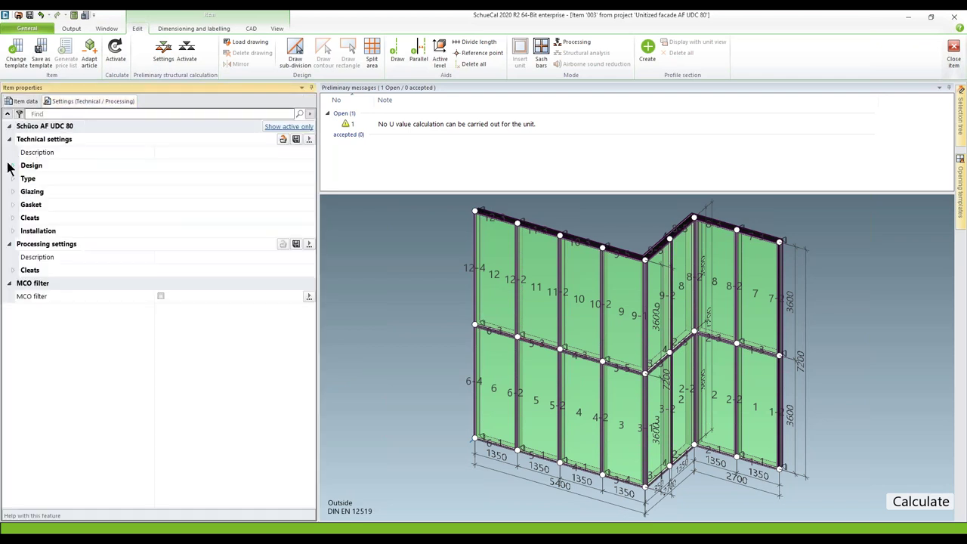
{"action": "left_click", "coordinate": [12, 166]}
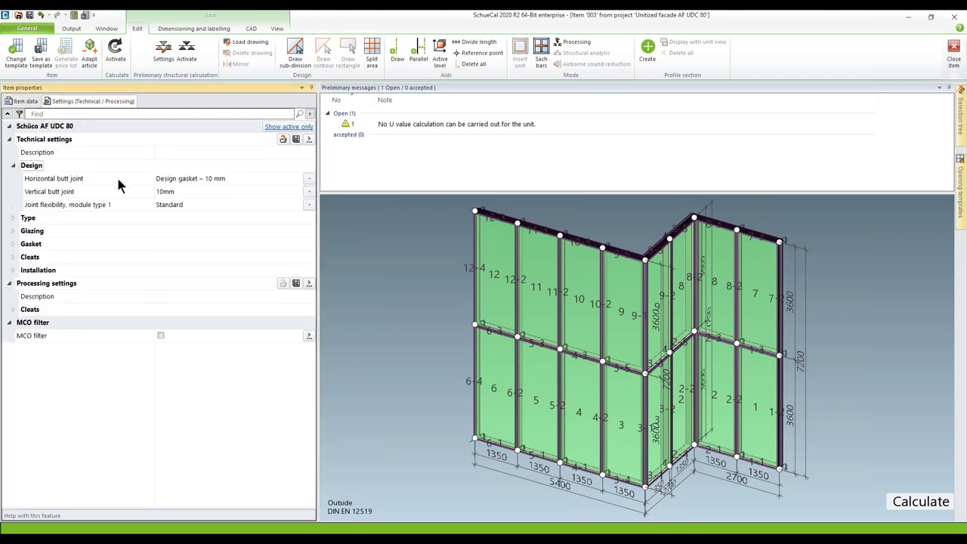
{"action": "left_click", "coordinate": [309, 179]}
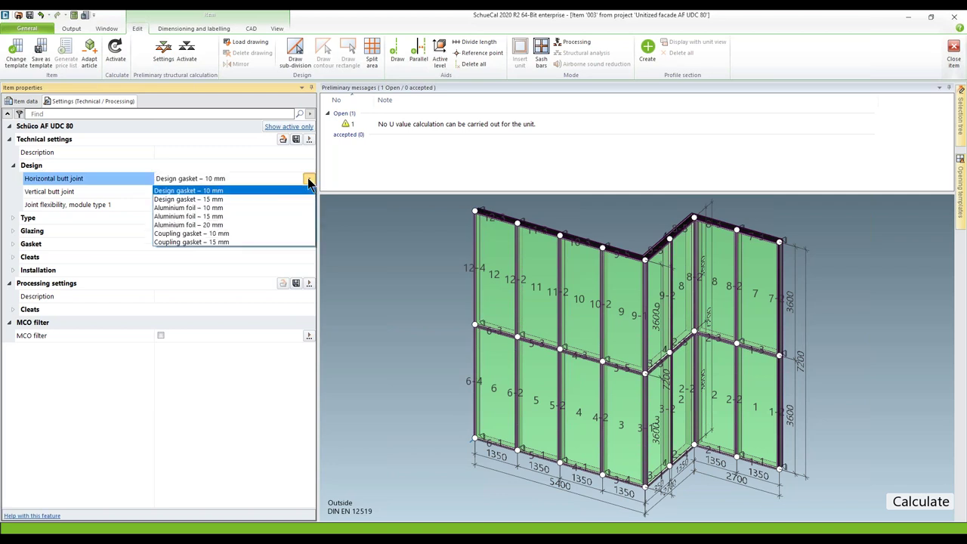
{"action": "left_click", "coordinate": [264, 217]}
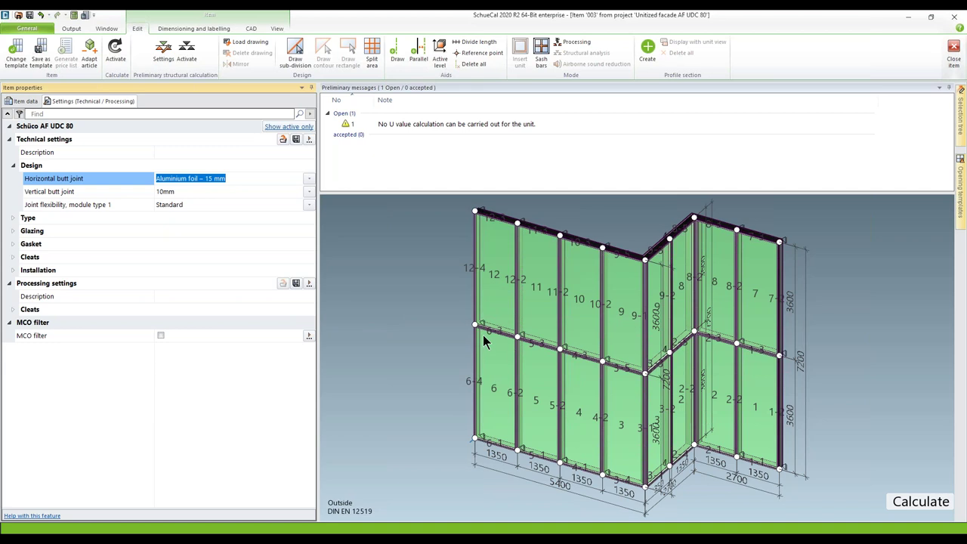
{"action": "left_click", "coordinate": [528, 344]}
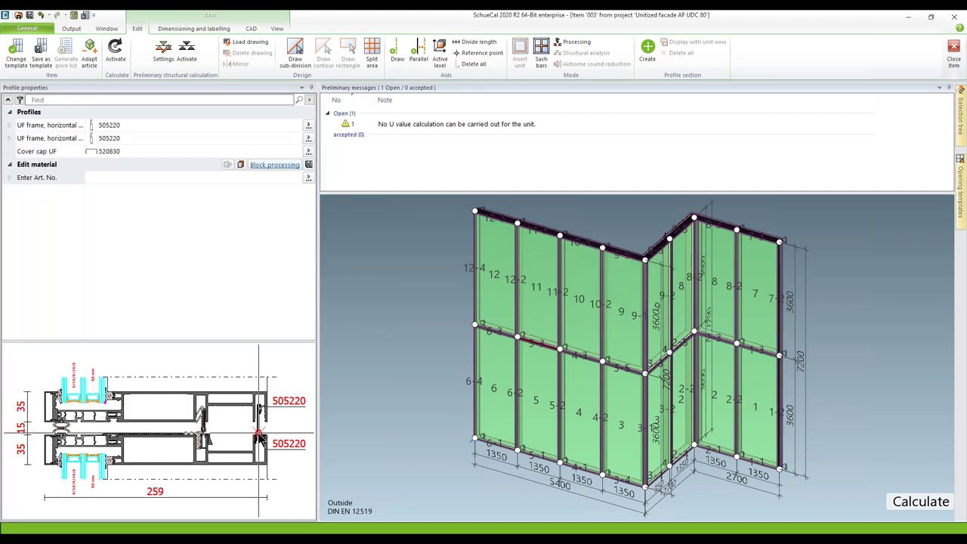
{"action": "scroll", "coordinate": [256, 444], "scroll_direction": "up", "scroll_amount": 5}
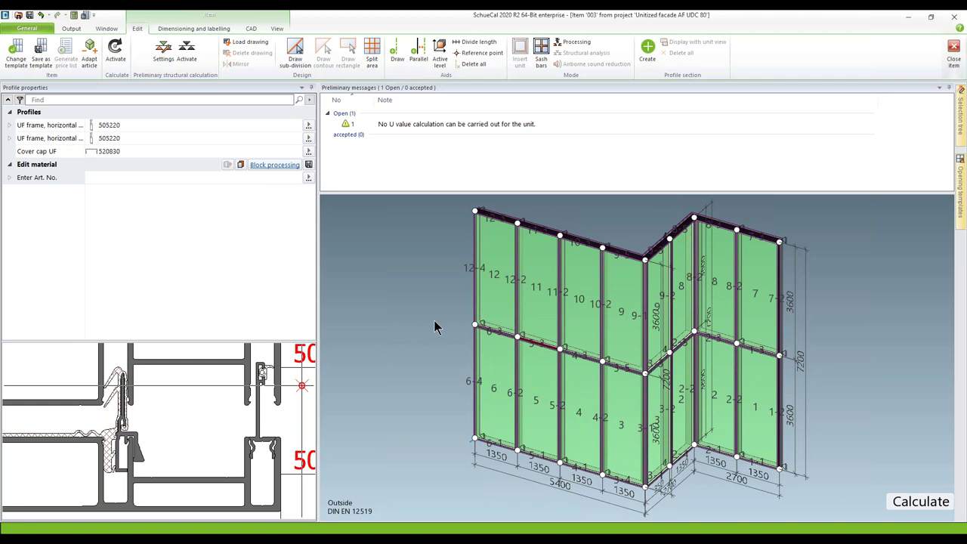
{"action": "left_click", "coordinate": [401, 307]}
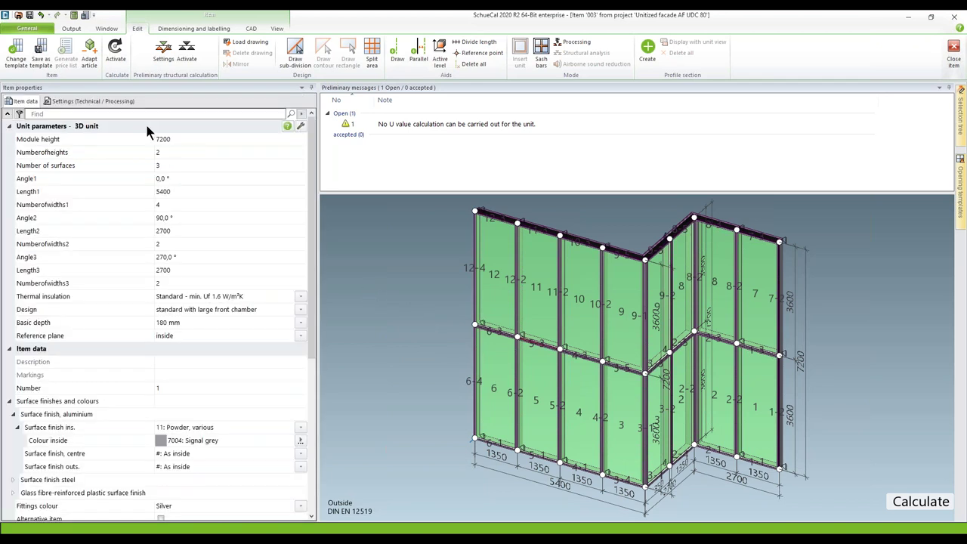
Check the Vertical butt joint and Joint flexibility, module type 1 settings in the technical Design settings.
{"action": "left_click", "coordinate": [106, 103]}
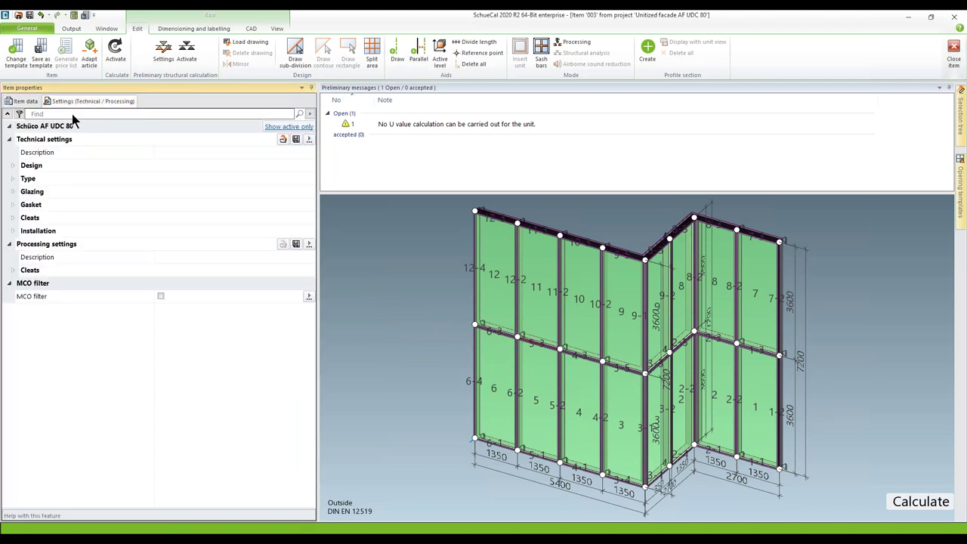
{"action": "left_click", "coordinate": [13, 166]}
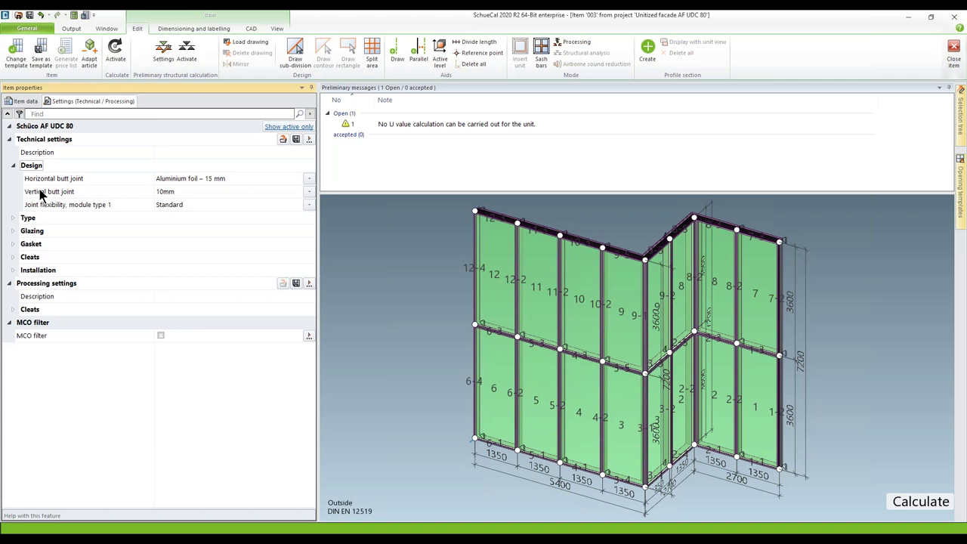
{"action": "left_click", "coordinate": [314, 194]}
{"action": "left_click", "coordinate": [346, 201]}
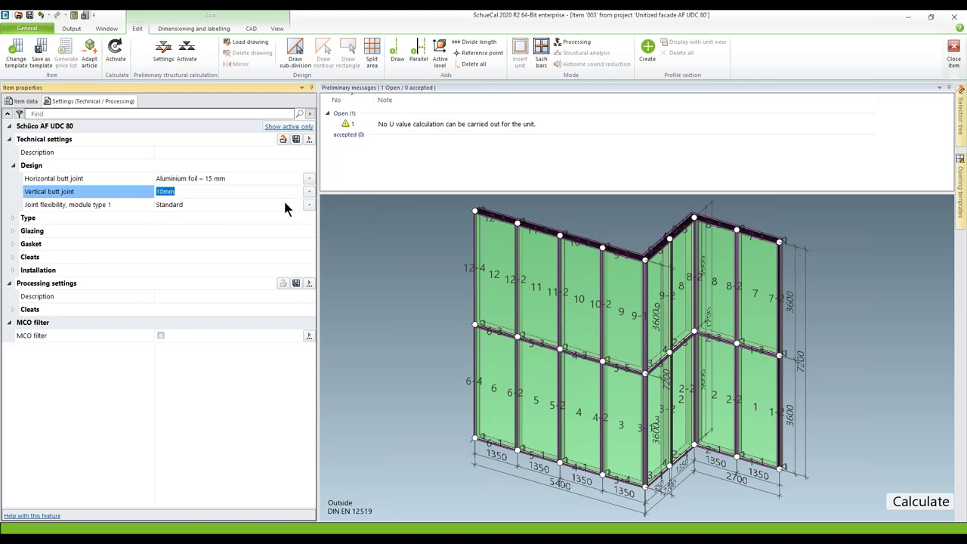
{"action": "left_click", "coordinate": [98, 207]}
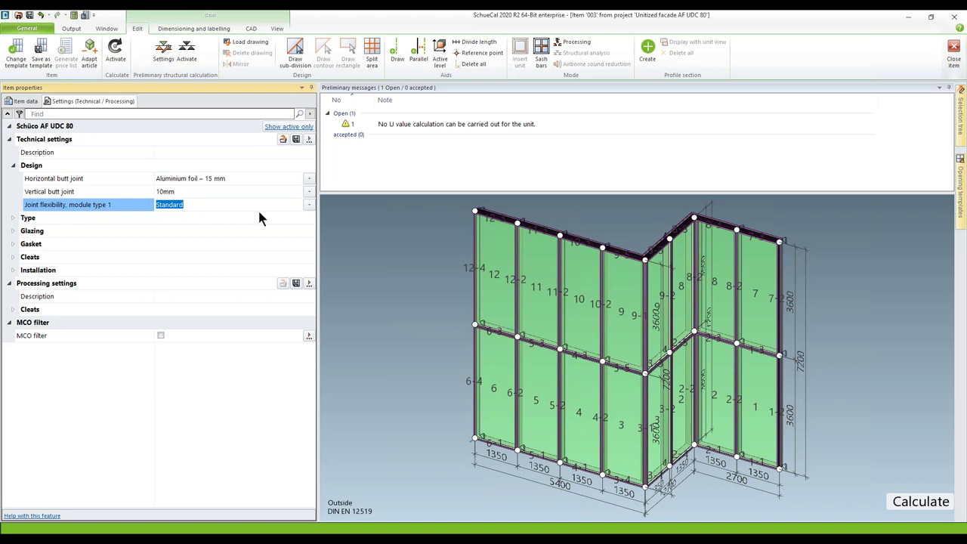
Review the Joint flexibility, module type 1 options and read the help entry on their joint tolerances.
{"action": "left_click", "coordinate": [308, 205]}
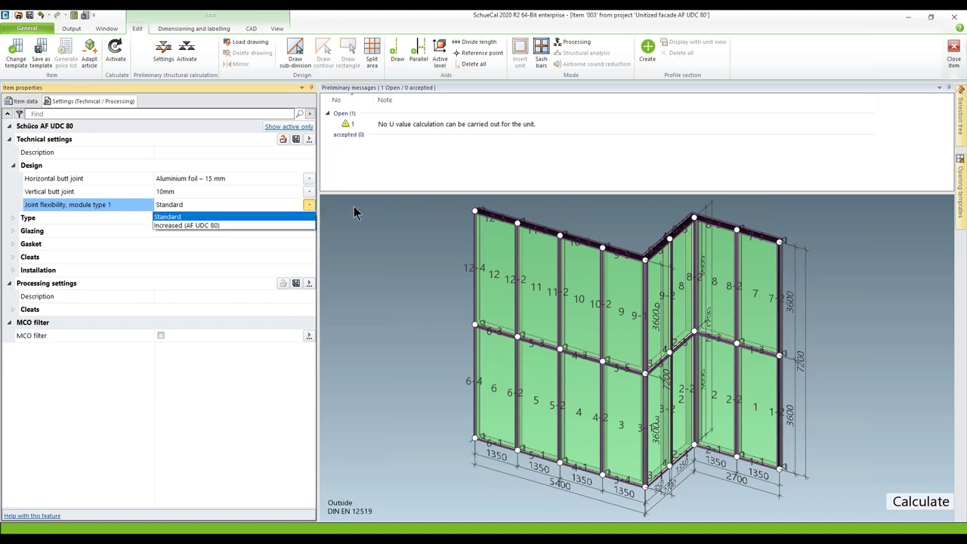
{"action": "left_click", "coordinate": [109, 201]}
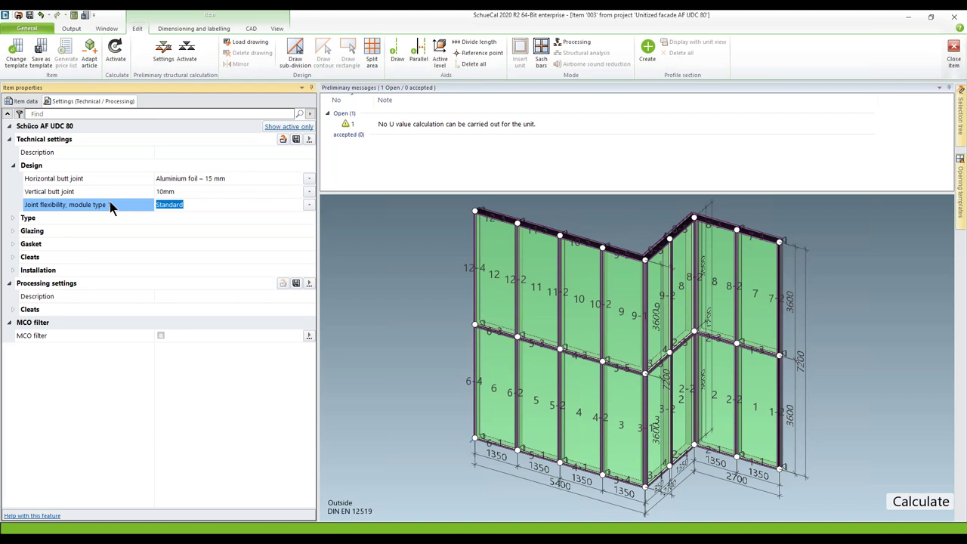
{"action": "left_click", "coordinate": [53, 210]}
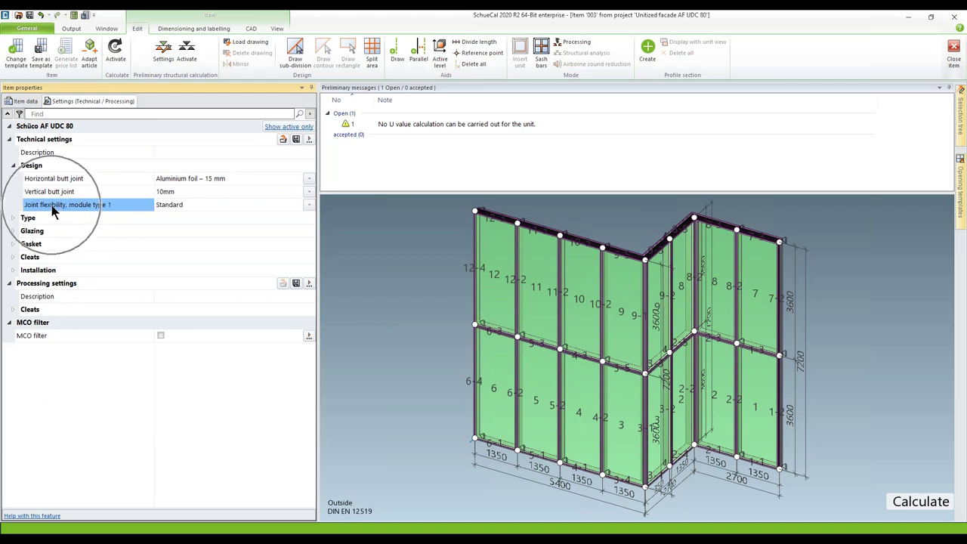
{"action": "left_click", "coordinate": [42, 517]}
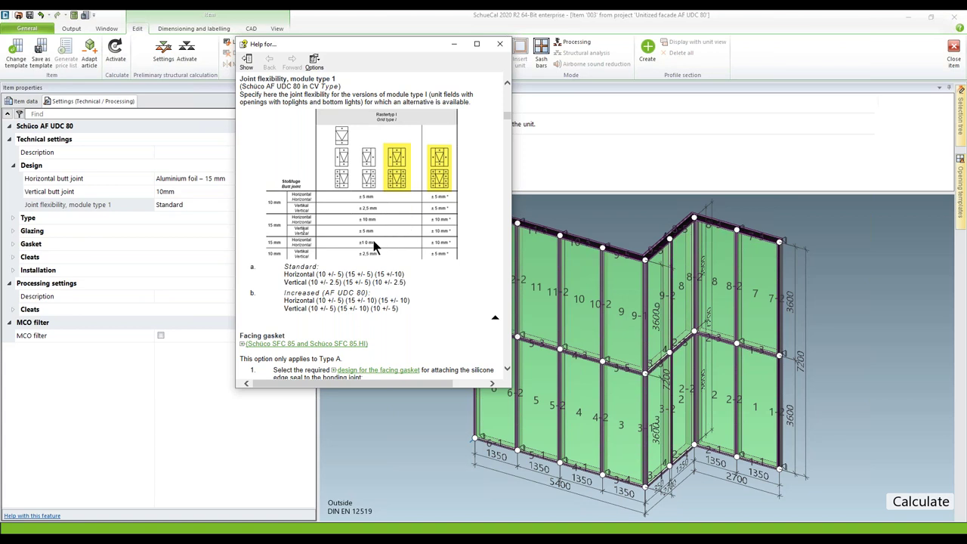
{"action": "left_click", "coordinate": [501, 47]}
Review the Hole spacing for pressure plates options under Type and read the help on hole spacing and connecting pieces.
{"action": "left_click", "coordinate": [13, 218]}
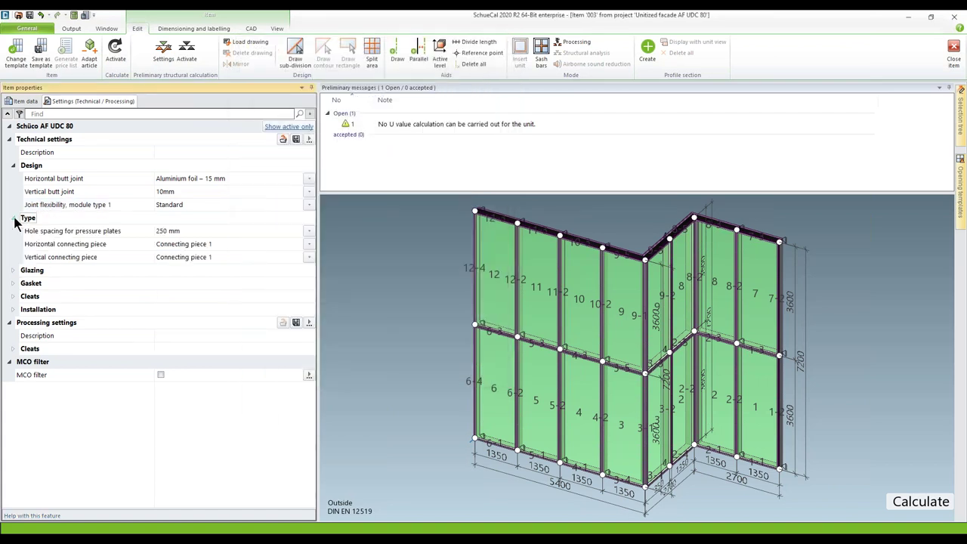
{"action": "left_click", "coordinate": [72, 231]}
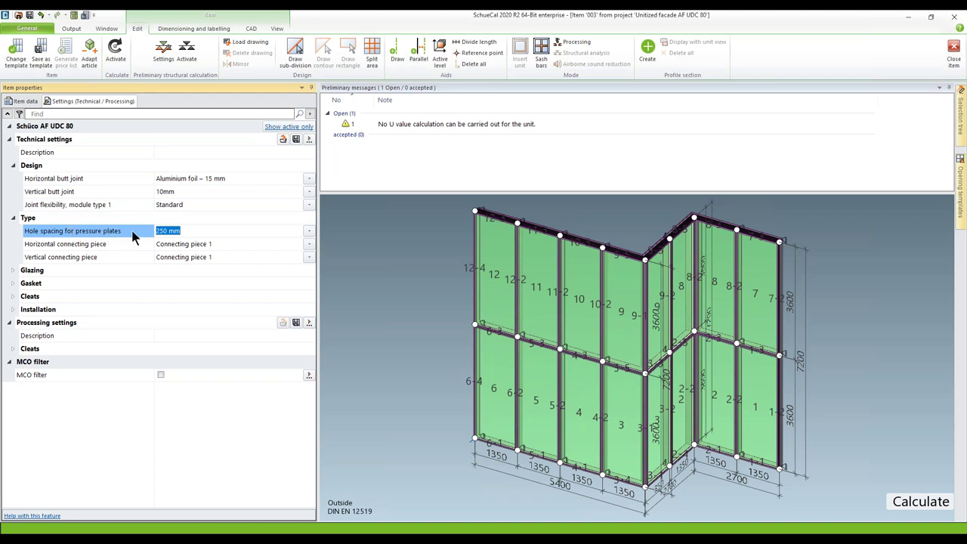
{"action": "left_click", "coordinate": [309, 231]}
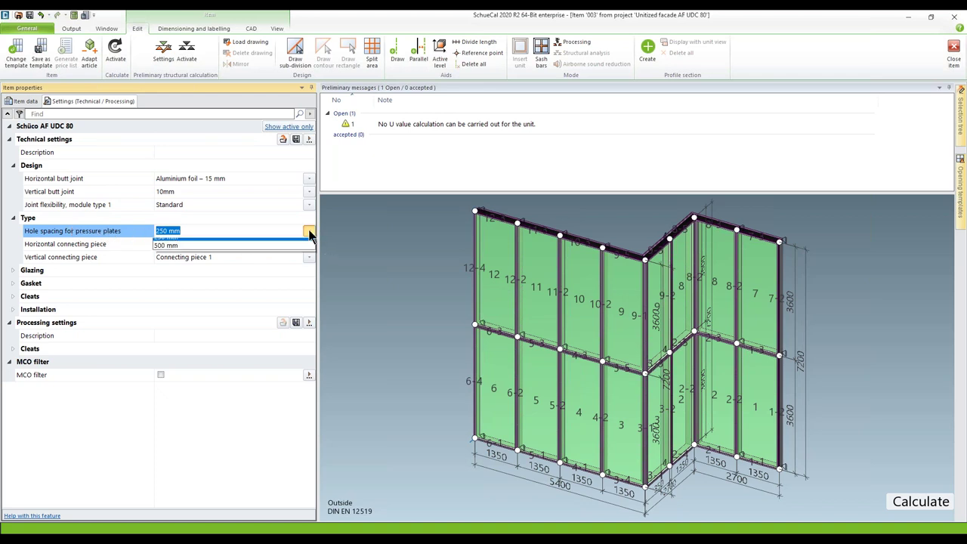
{"action": "left_click", "coordinate": [326, 230]}
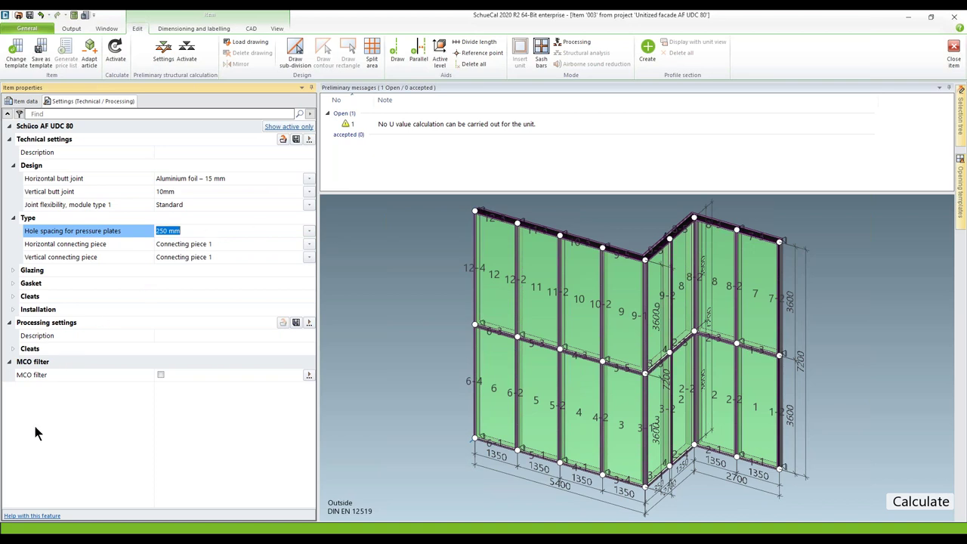
{"action": "left_click", "coordinate": [36, 516]}
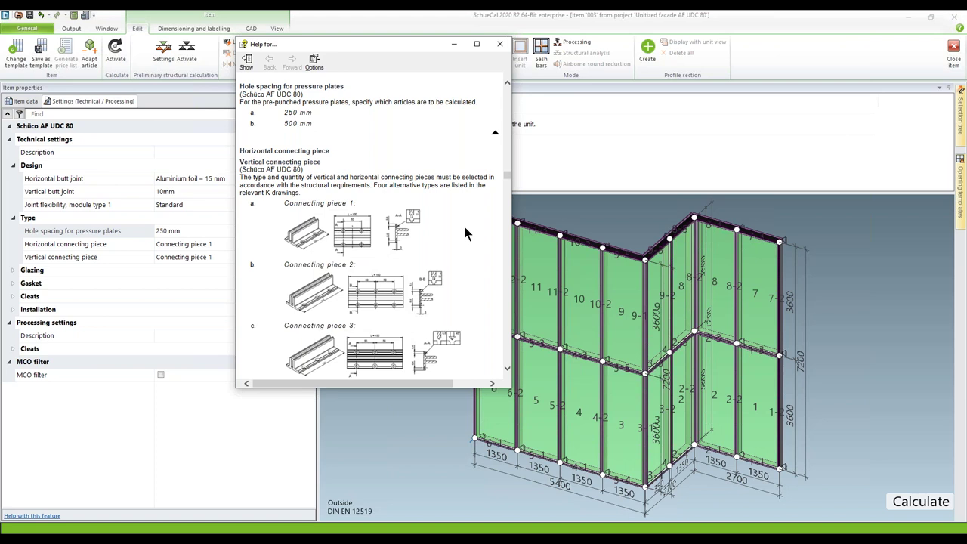
{"action": "scroll", "coordinate": [465, 232], "scroll_direction": "down", "scroll_amount": 5}
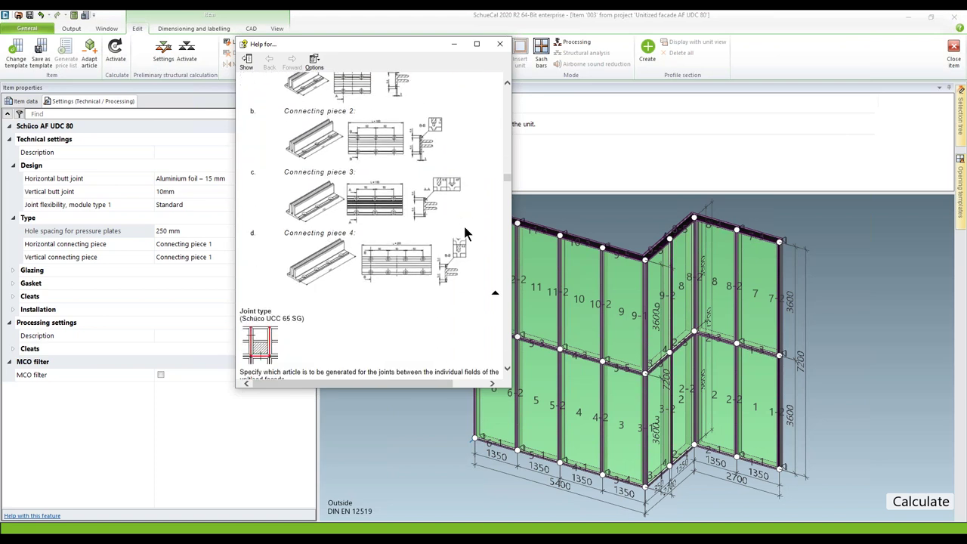
{"action": "scroll", "coordinate": [464, 233], "scroll_direction": "up", "scroll_amount": 5}
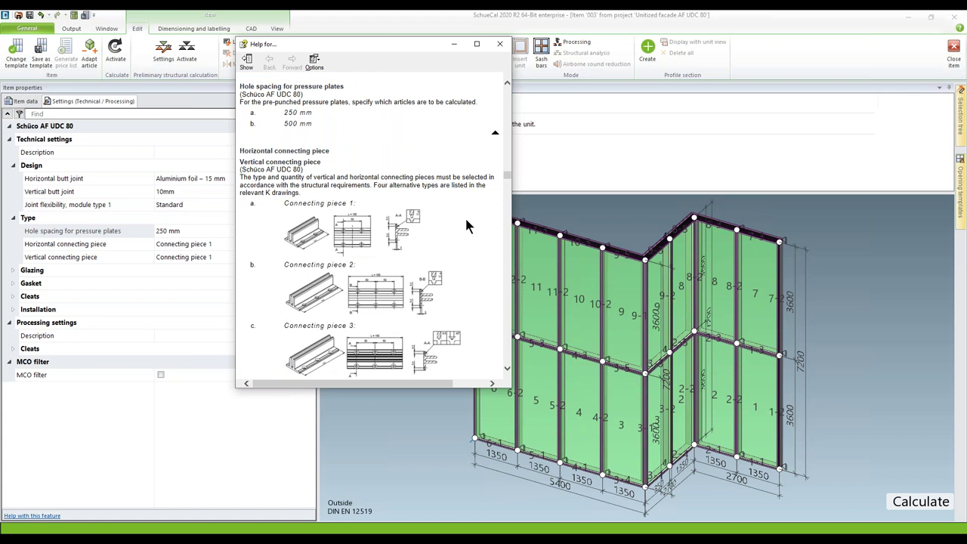
{"action": "left_click", "coordinate": [499, 46]}
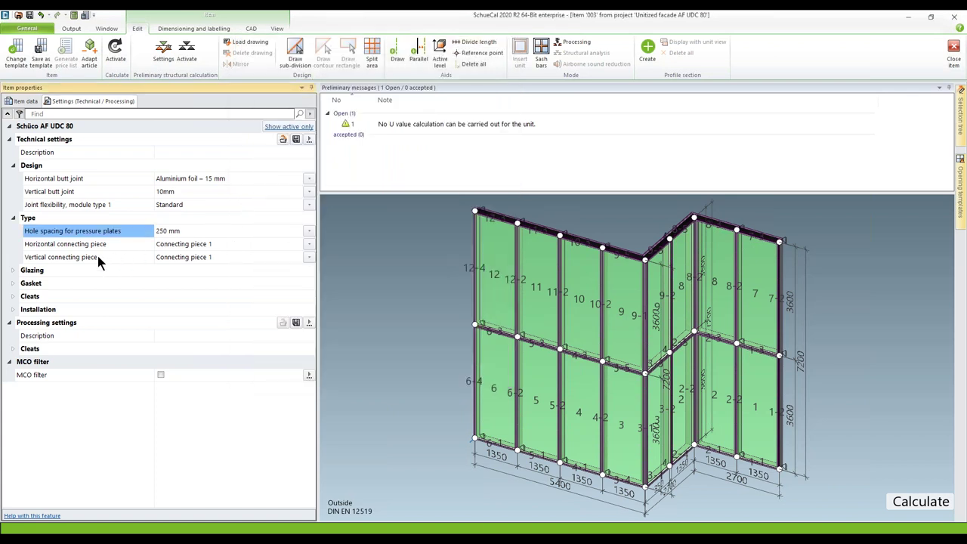
Check the Glazing setting for the glass carrier for transportation lying down and expand the glass carriers details in its help entry.
{"action": "left_click", "coordinate": [12, 270]}
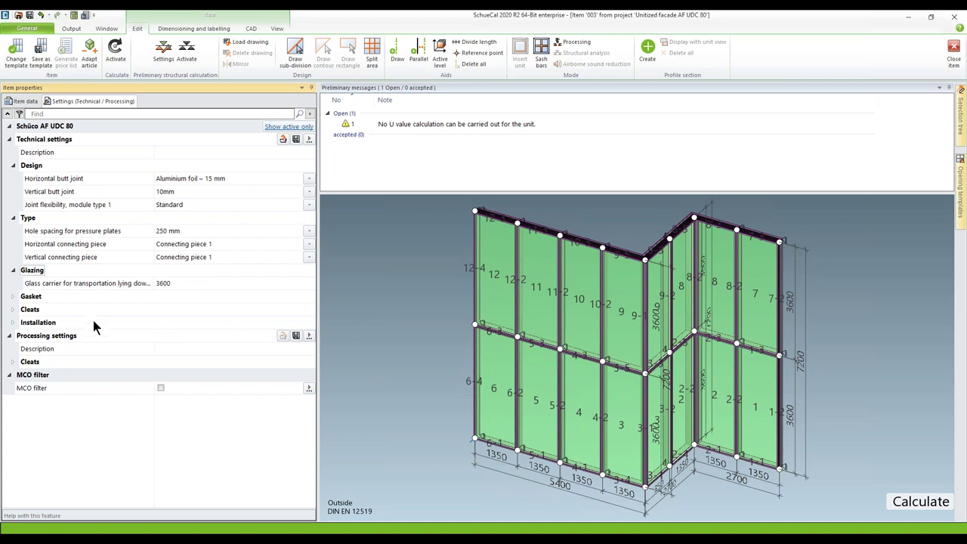
{"action": "left_click", "coordinate": [83, 286]}
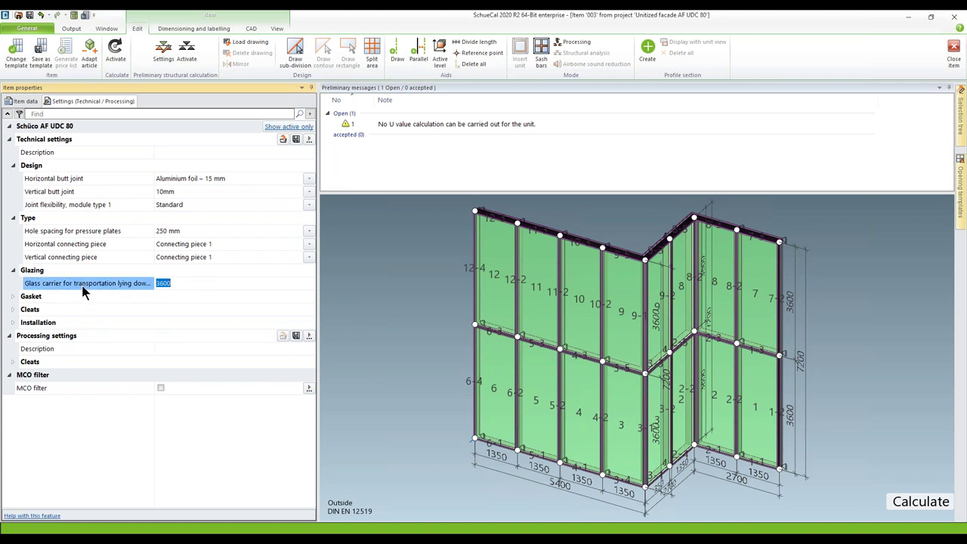
{"action": "left_click", "coordinate": [32, 515]}
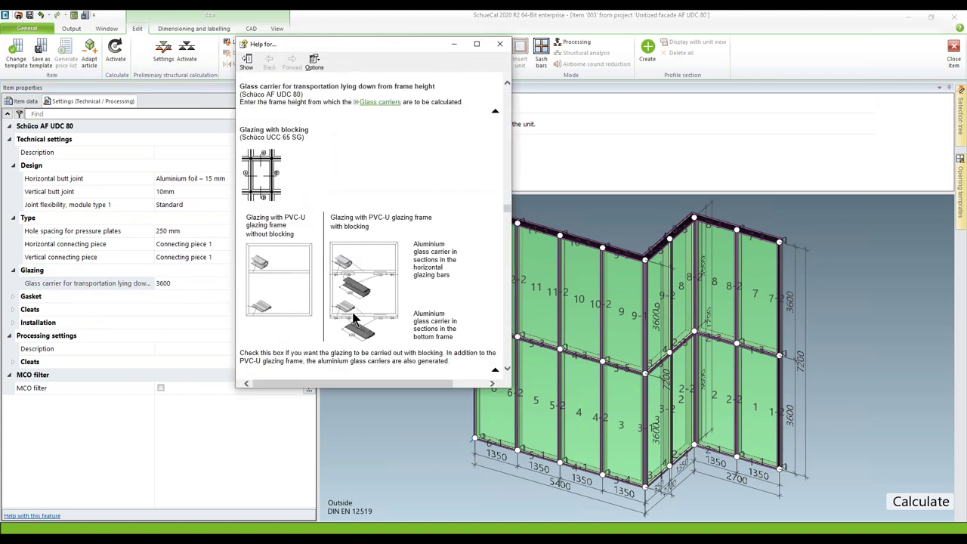
{"action": "left_click", "coordinate": [380, 103]}
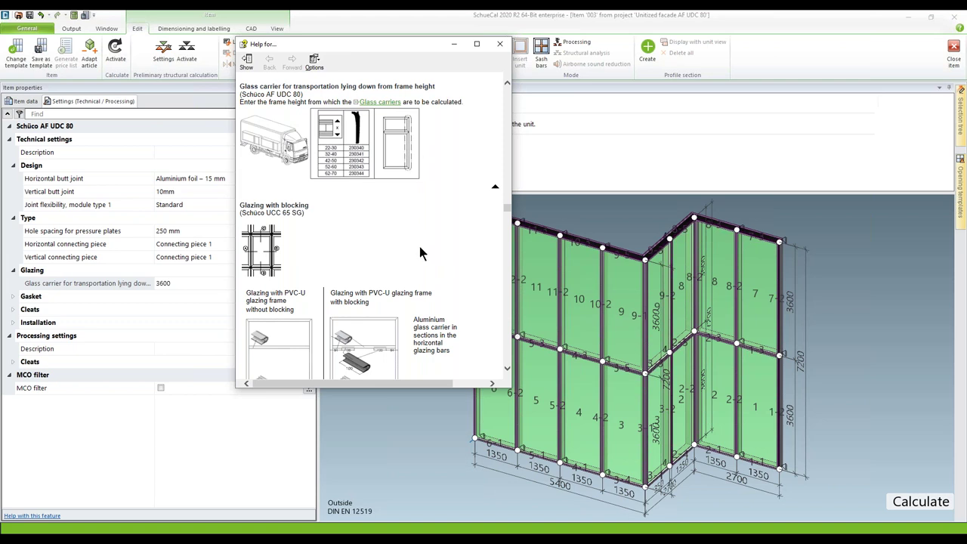
{"action": "left_click", "coordinate": [501, 45]}
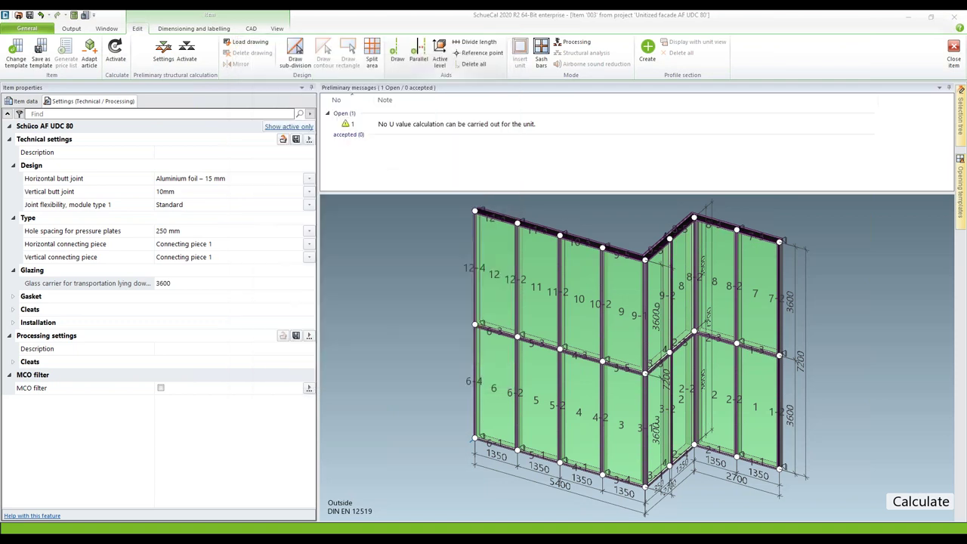
Review the Keder gasket options in the technical Gasket settings.
{"action": "left_click", "coordinate": [12, 297]}
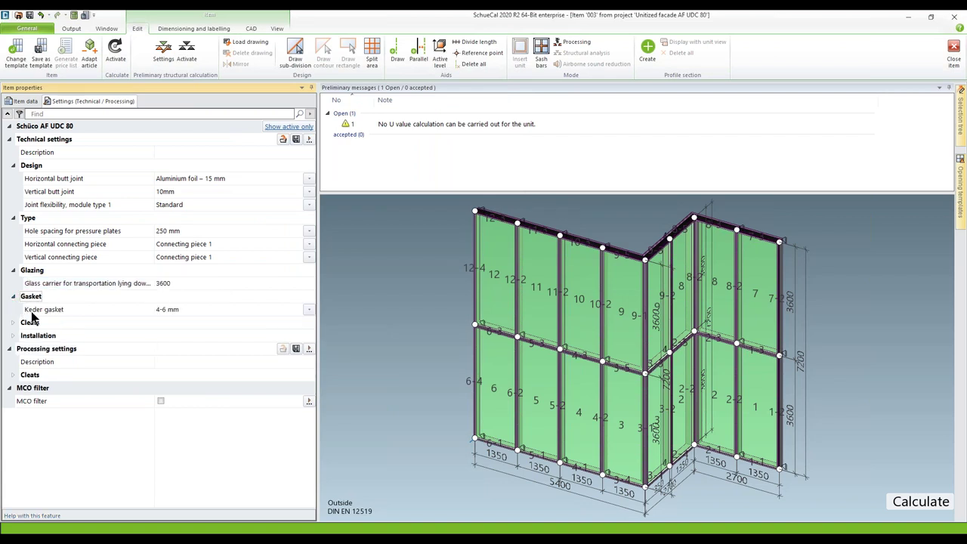
{"action": "left_click", "coordinate": [308, 310]}
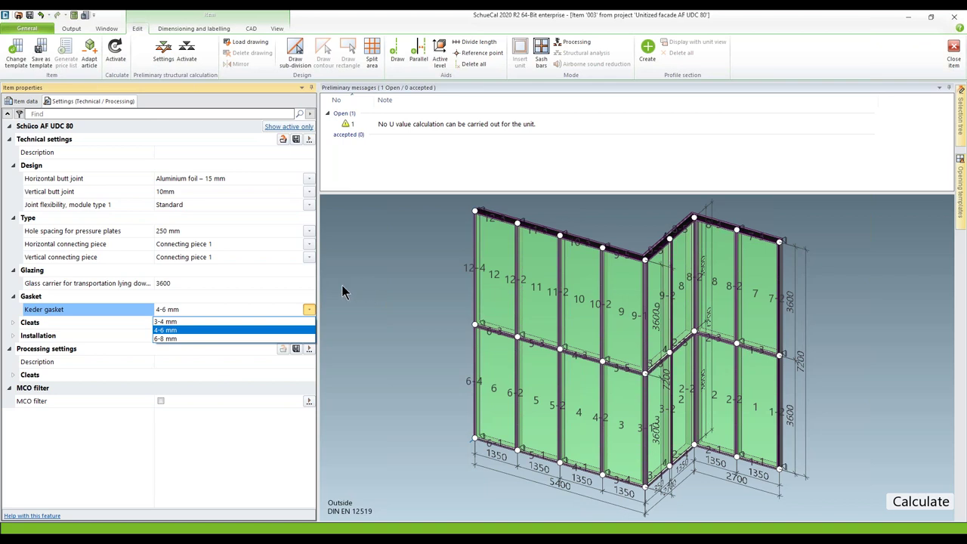
{"action": "left_click", "coordinate": [13, 325]}
Review the options for Corner cleat and Corner cleats for building corner in the technical Cleats settings.
{"action": "left_click", "coordinate": [13, 323]}
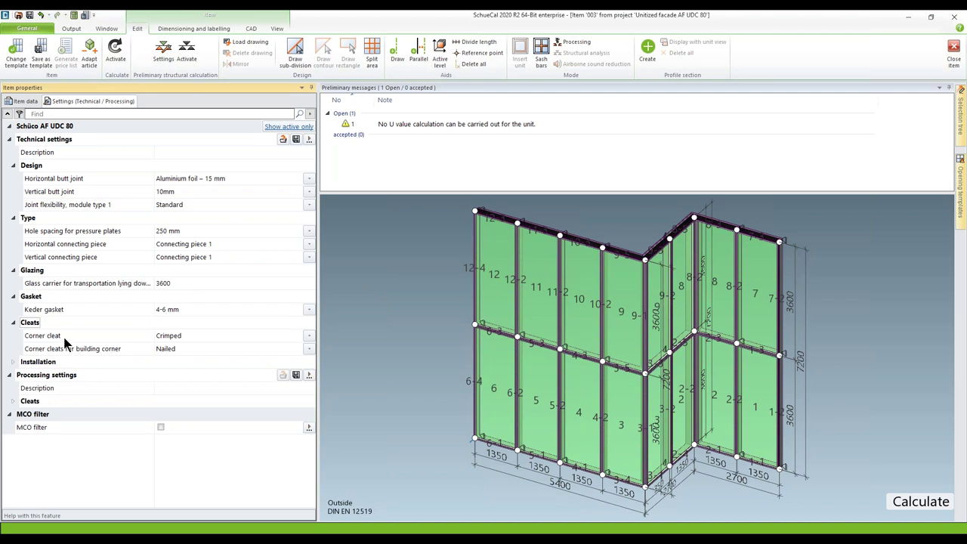
{"action": "left_click", "coordinate": [309, 335]}
{"action": "key", "text": "Escape"}
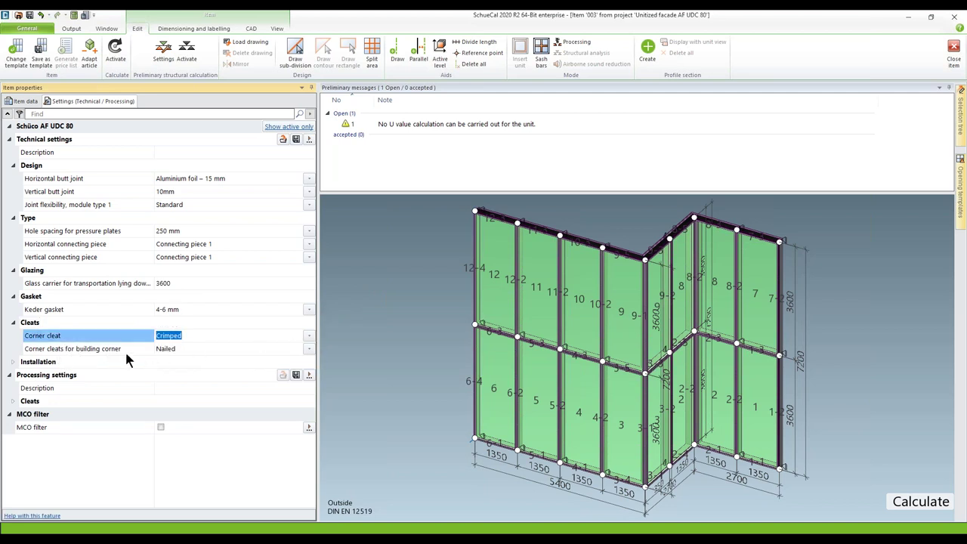
{"action": "left_click", "coordinate": [309, 349]}
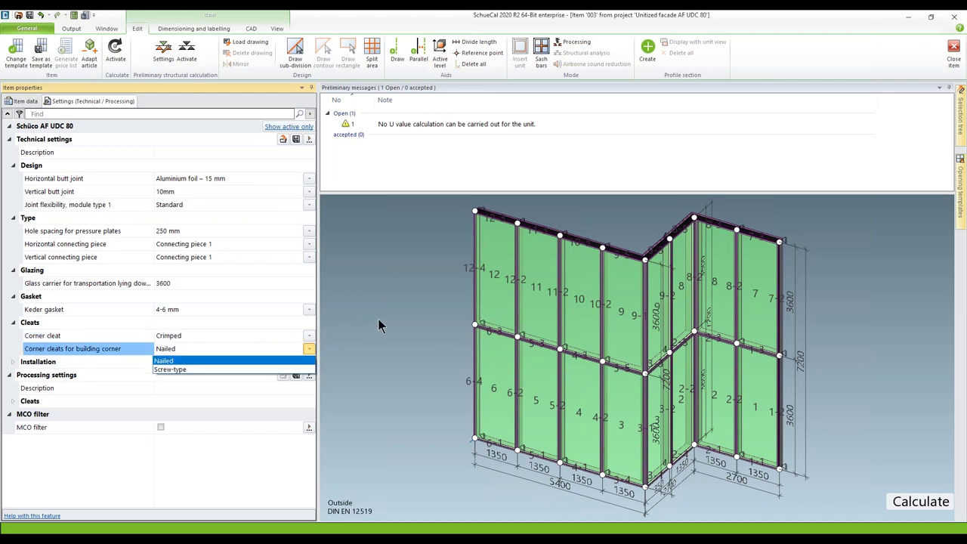
{"action": "key", "text": "Escape"}
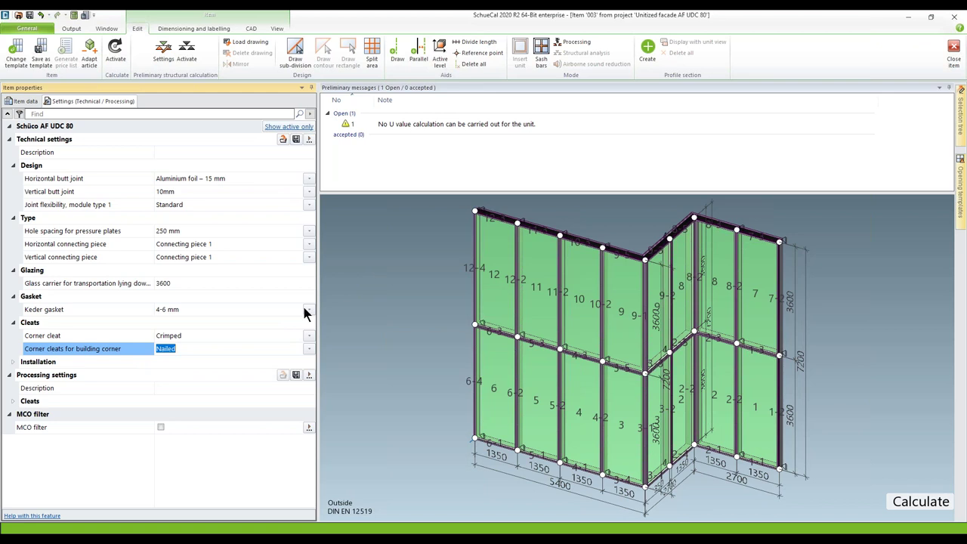
Set the Assembly sequence in the Installation settings to Outside view, from left to right, and apply it to the unit.
{"action": "left_click", "coordinate": [12, 361]}
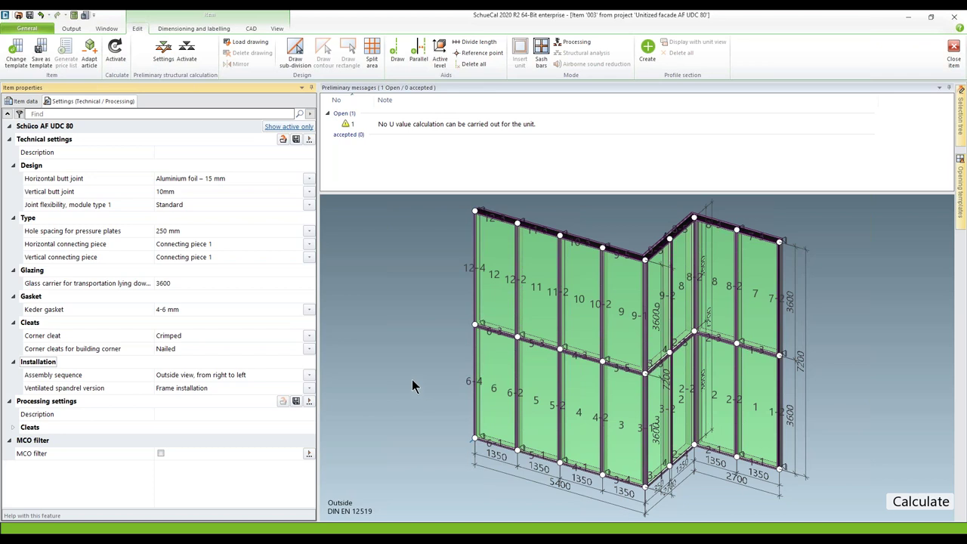
{"action": "left_click", "coordinate": [309, 374]}
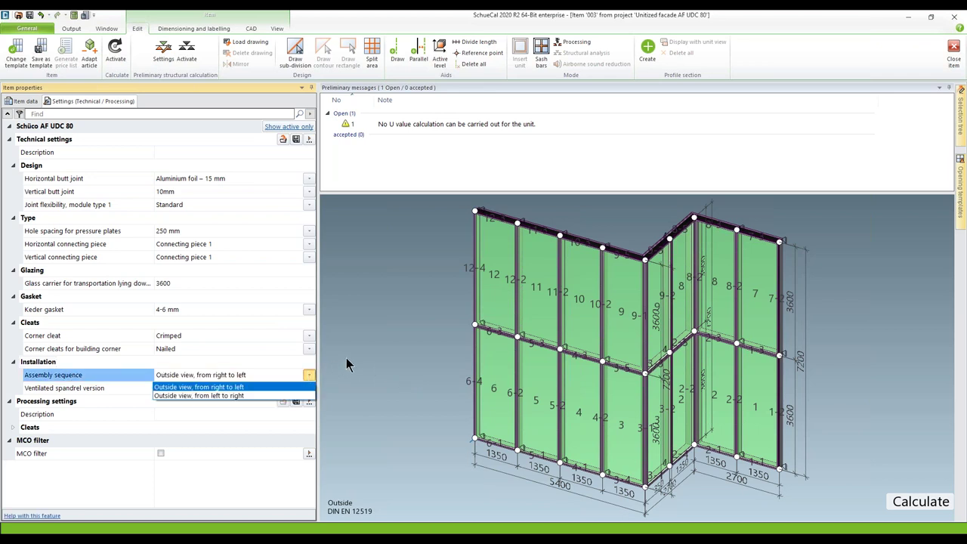
{"action": "left_click", "coordinate": [223, 396]}
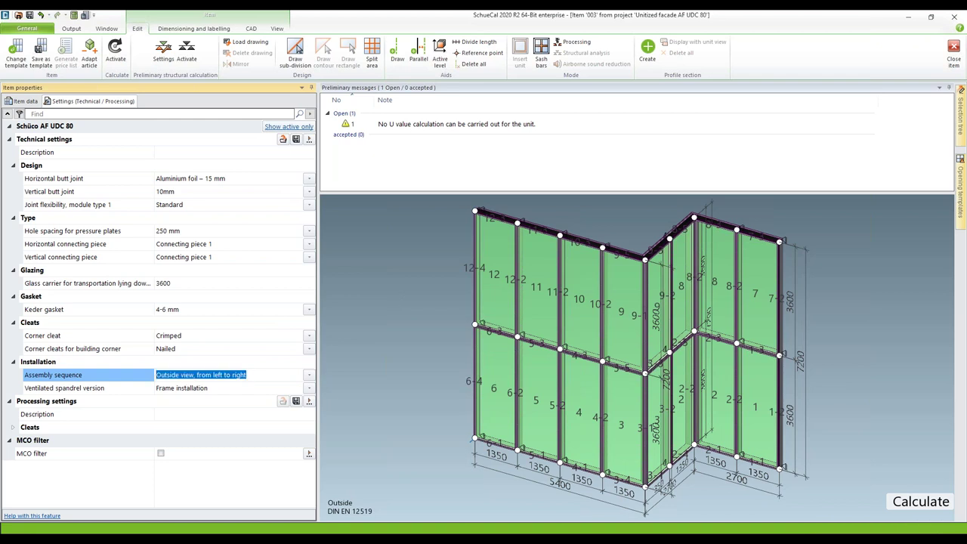
{"action": "left_click", "coordinate": [489, 392]}
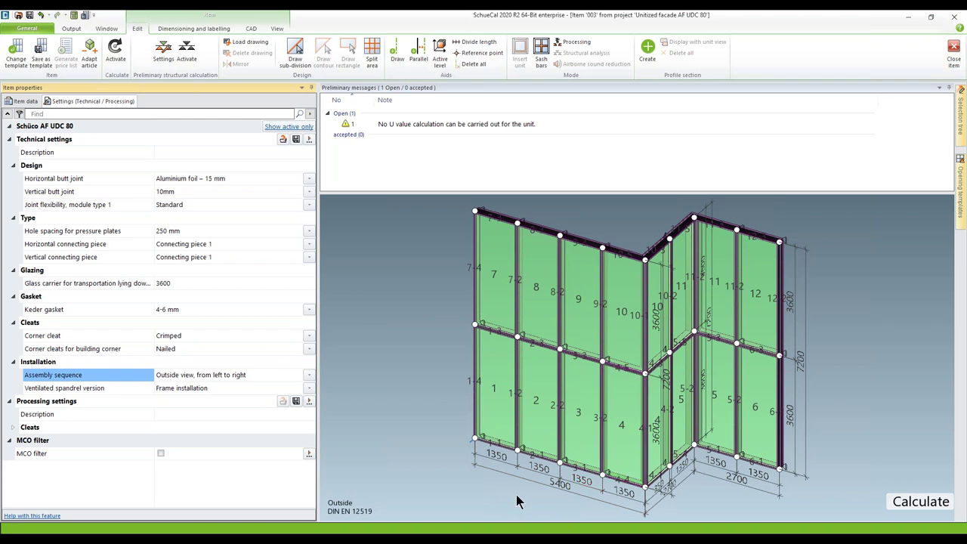
Define a custom field sequence on the 5400 mm surface, numbering the lower row 1–4 and the upper row 5–8, each from right to left.
{"action": "right_click", "coordinate": [616, 449]}
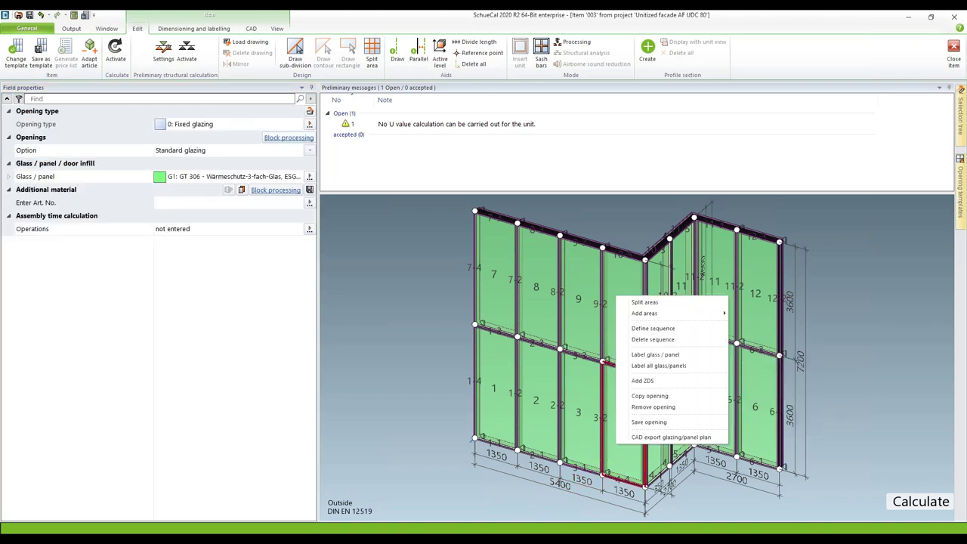
{"action": "left_click", "coordinate": [681, 328]}
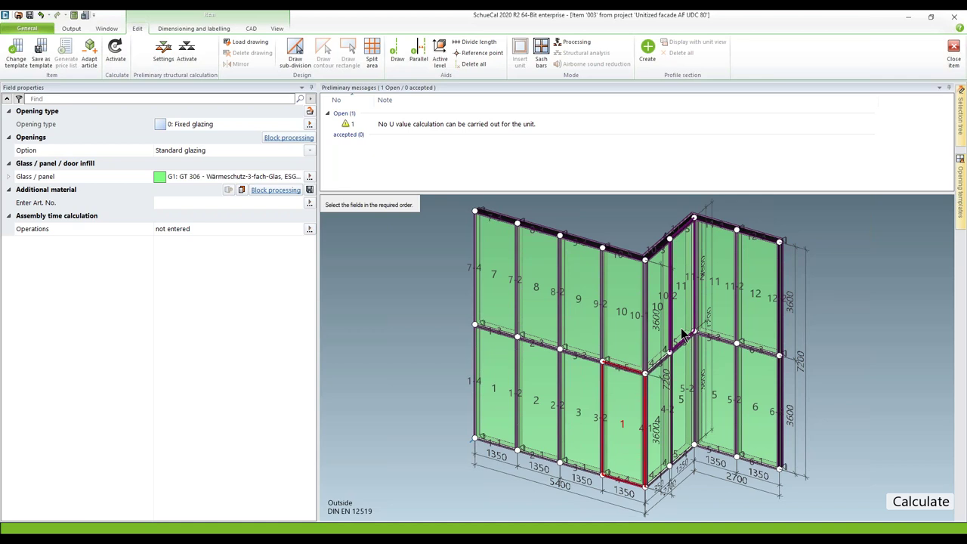
{"action": "left_click", "coordinate": [586, 438]}
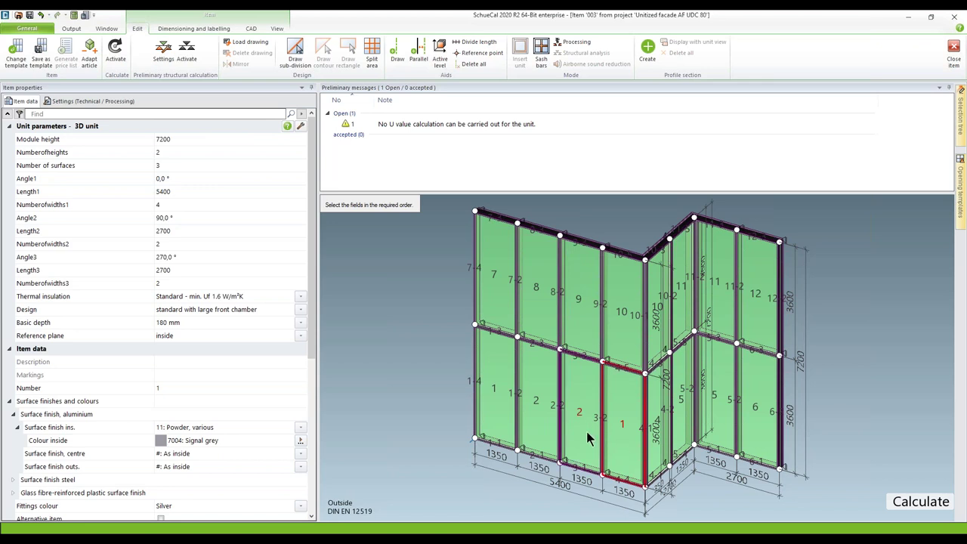
{"action": "left_click", "coordinate": [531, 410]}
{"action": "left_click", "coordinate": [497, 412]}
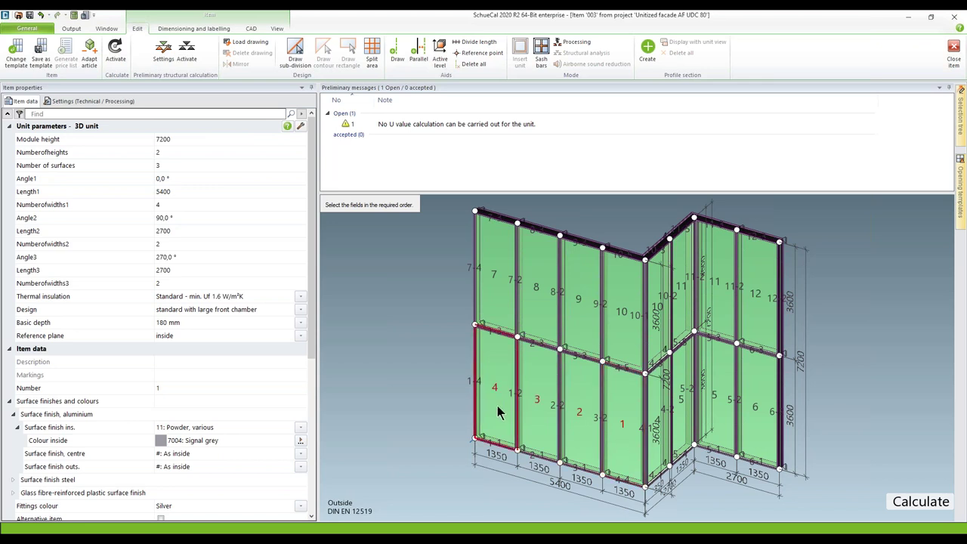
{"action": "left_click", "coordinate": [620, 339]}
{"action": "left_click", "coordinate": [583, 331]}
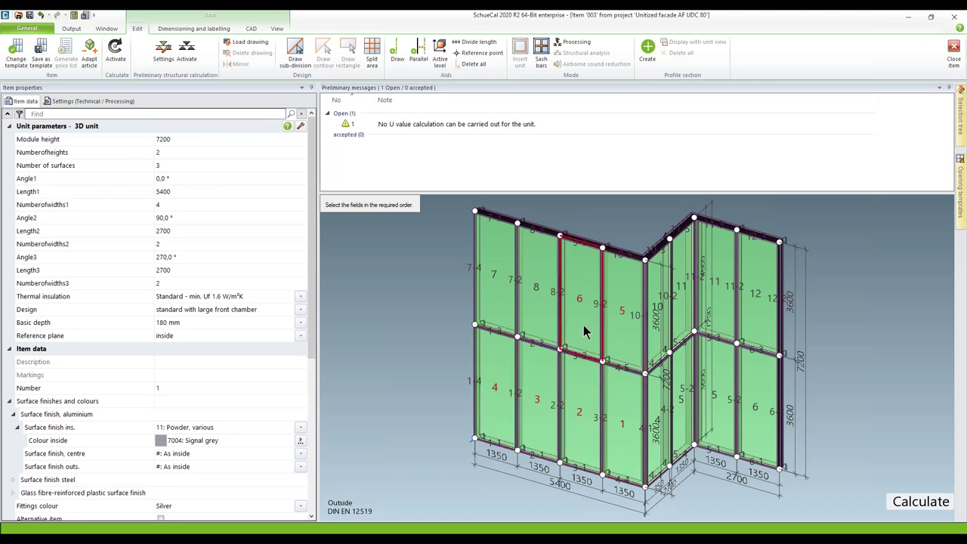
{"action": "left_click", "coordinate": [533, 325]}
{"action": "left_click", "coordinate": [487, 325]}
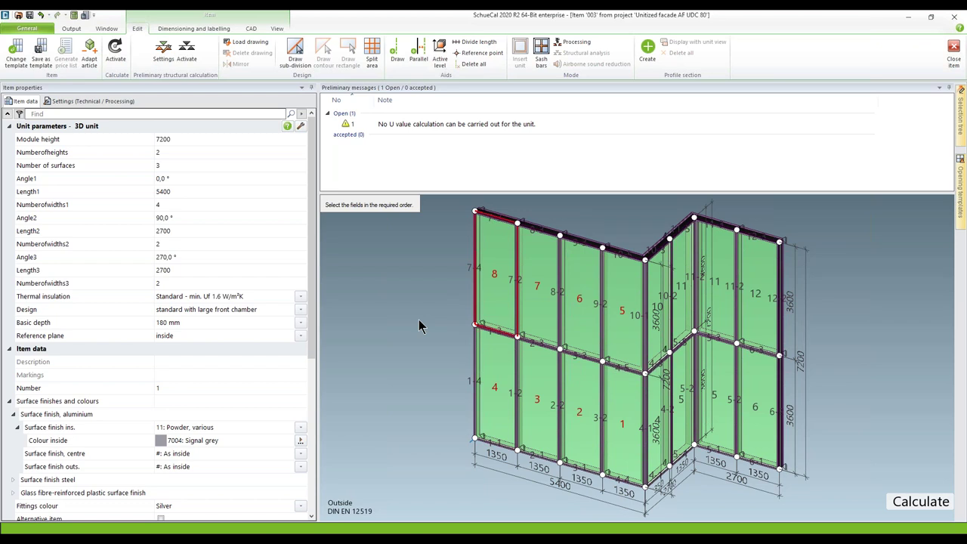
Continue the field sequence on the middle surface, numbering the lower fields 9 and 10 and the upper fields 11 and 12 from right to left.
{"action": "left_click", "coordinate": [683, 441]}
{"action": "left_click", "coordinate": [664, 436]}
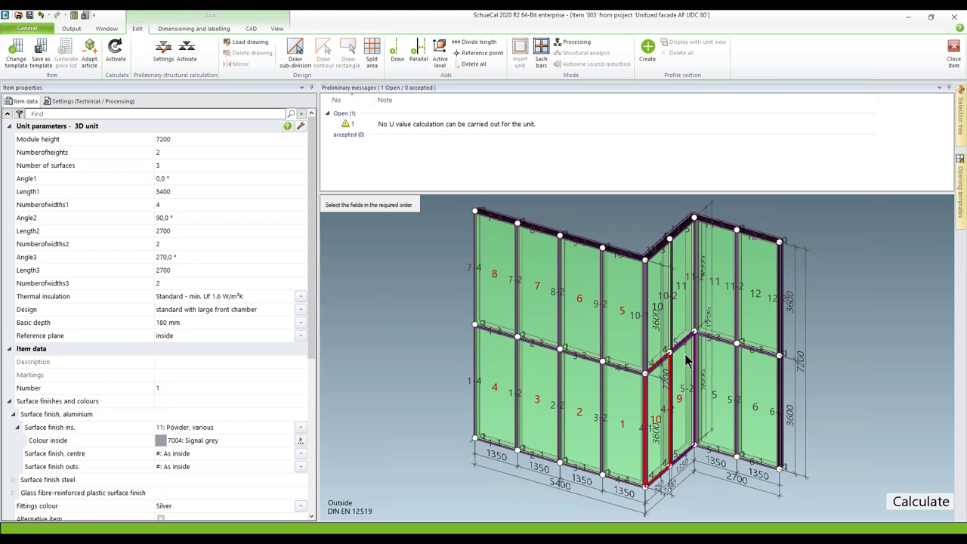
{"action": "left_click", "coordinate": [686, 325]}
{"action": "left_click", "coordinate": [655, 306]}
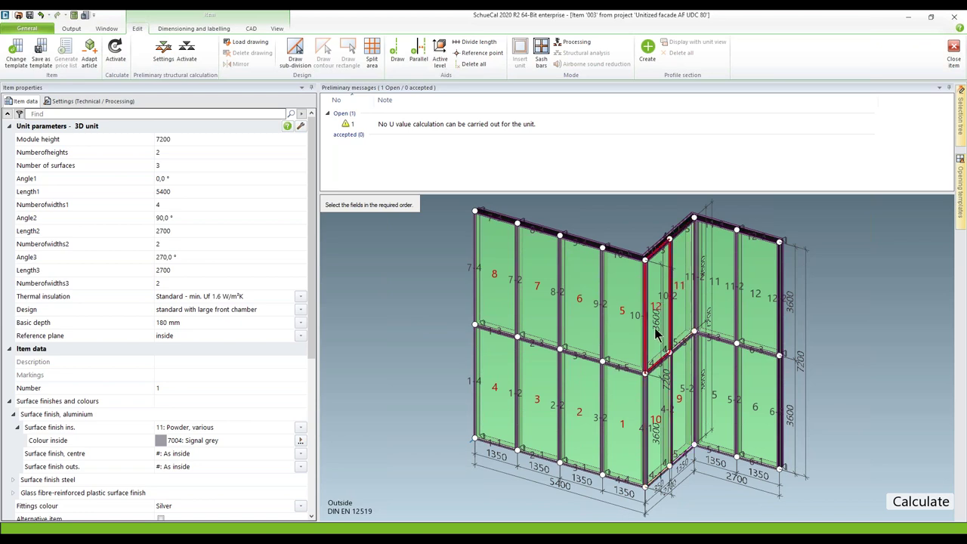
Complete the custom field sequence by picking the remaining fields on the third surface, 2700 mm long.
{"action": "left_click", "coordinate": [766, 406]}
{"action": "left_click", "coordinate": [731, 390]}
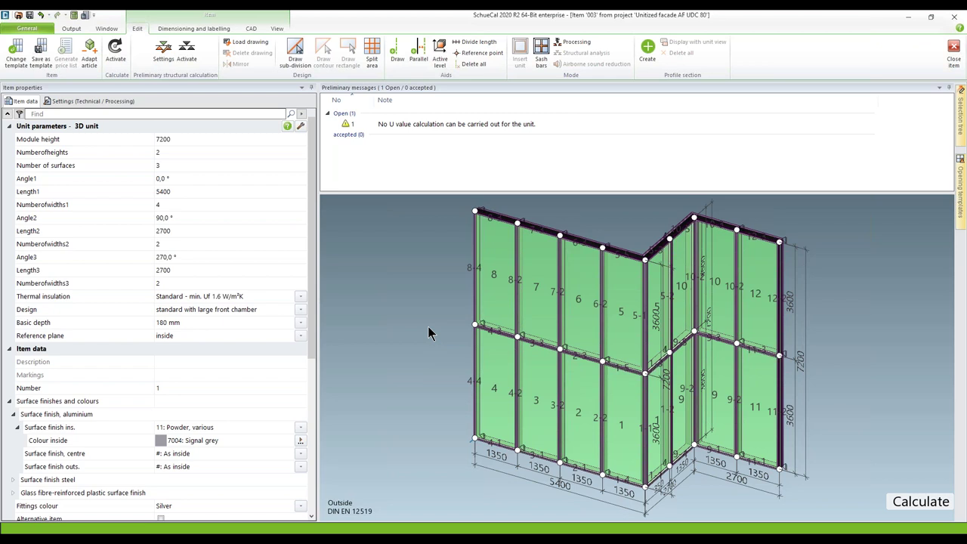
Review the Ventilated spandrel version options in the technical Installation settings, keeping Frame installation.
{"action": "left_click", "coordinate": [96, 101]}
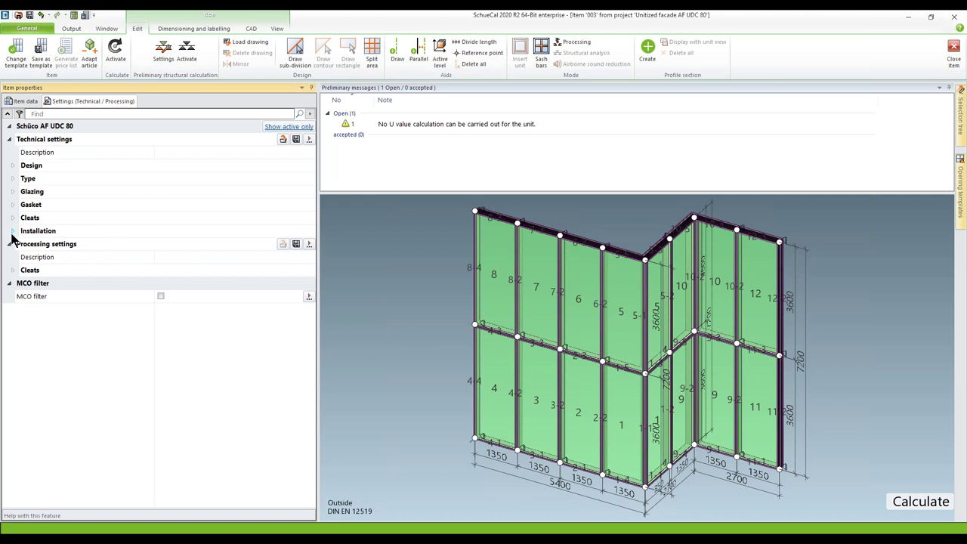
{"action": "left_click", "coordinate": [12, 232]}
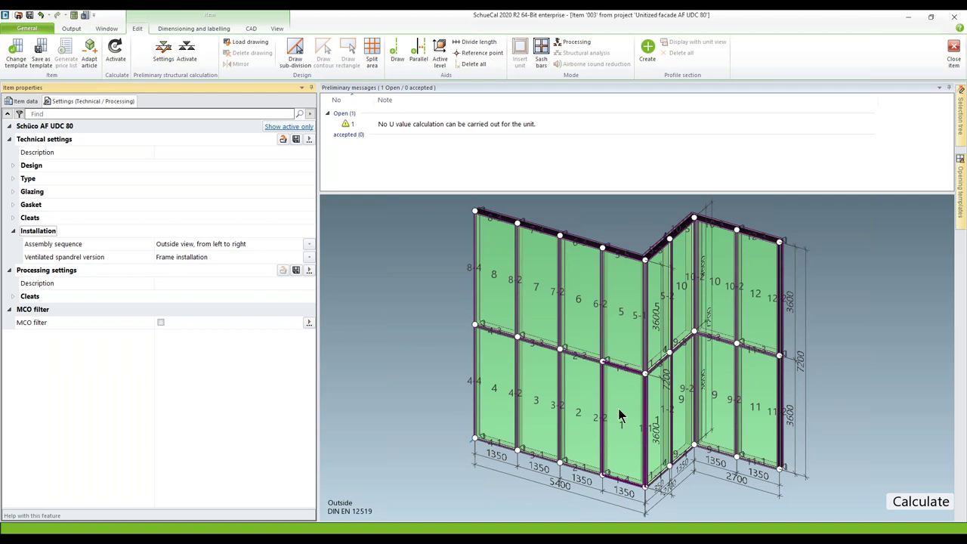
{"action": "mouse_move", "coordinate": [619, 414]}
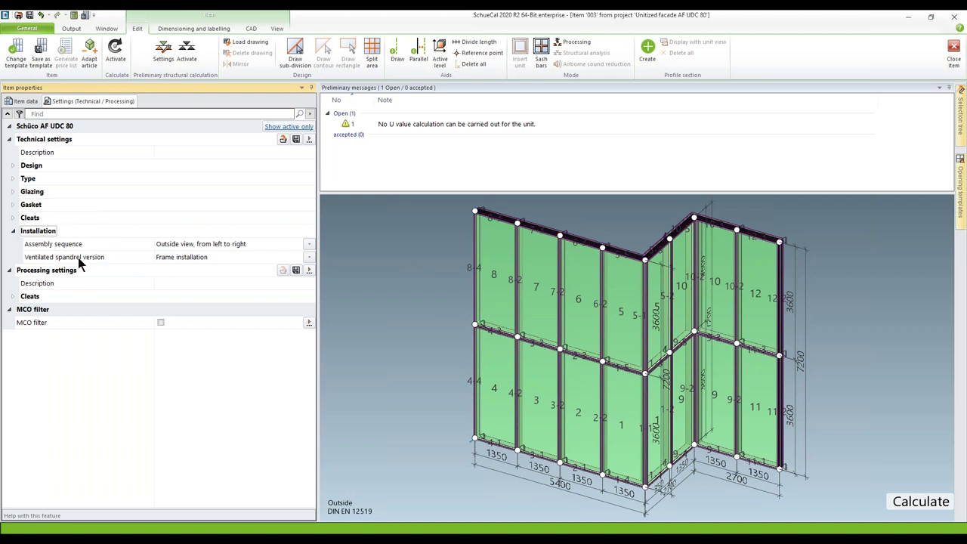
{"action": "left_click", "coordinate": [309, 257]}
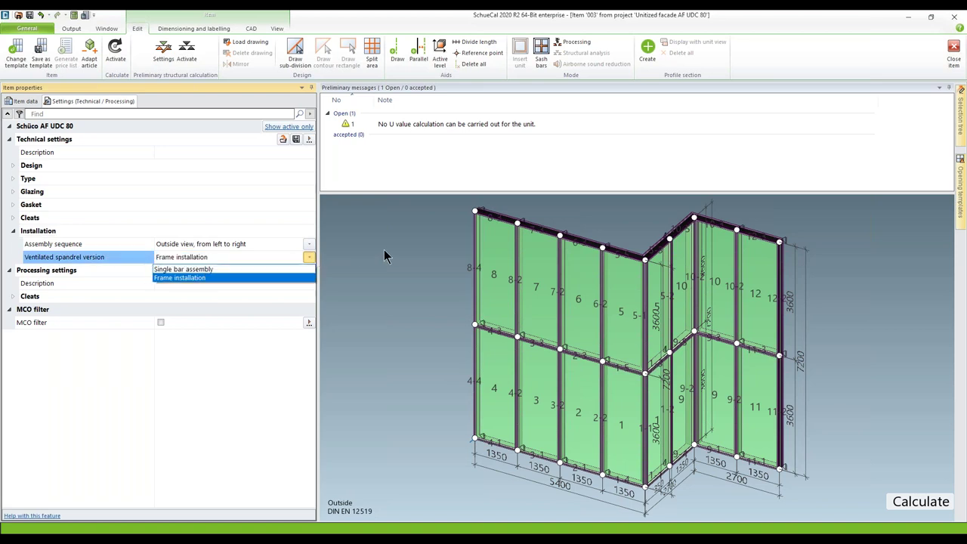
{"action": "key", "text": "Return"}
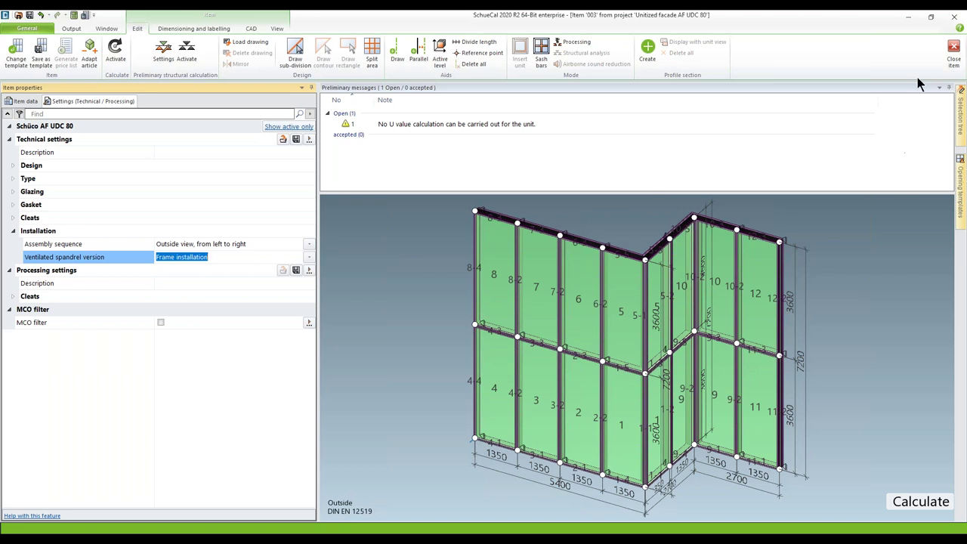
Close item 003 and open item 004 of the Unitized facade AF UDC 80 project.
{"action": "left_click", "coordinate": [955, 53]}
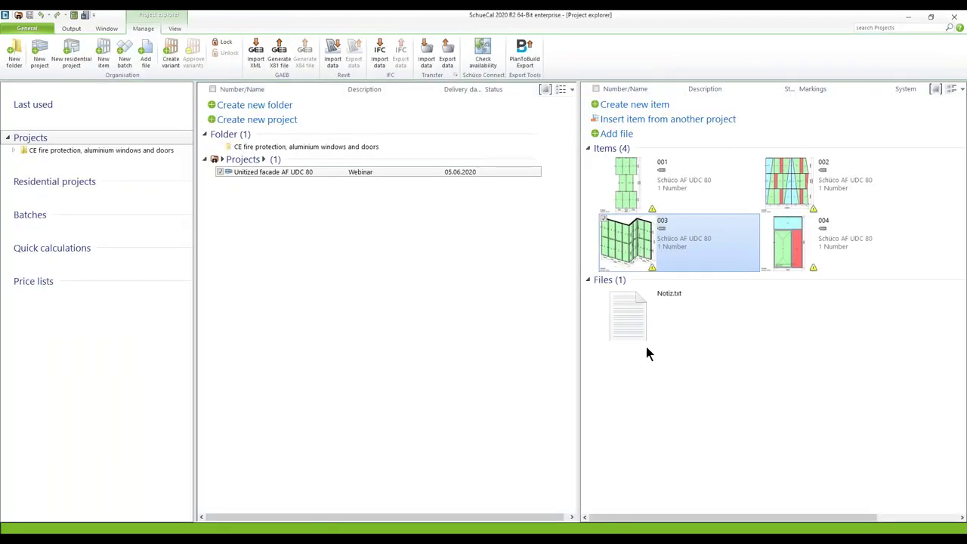
{"action": "left_click", "coordinate": [783, 254]}
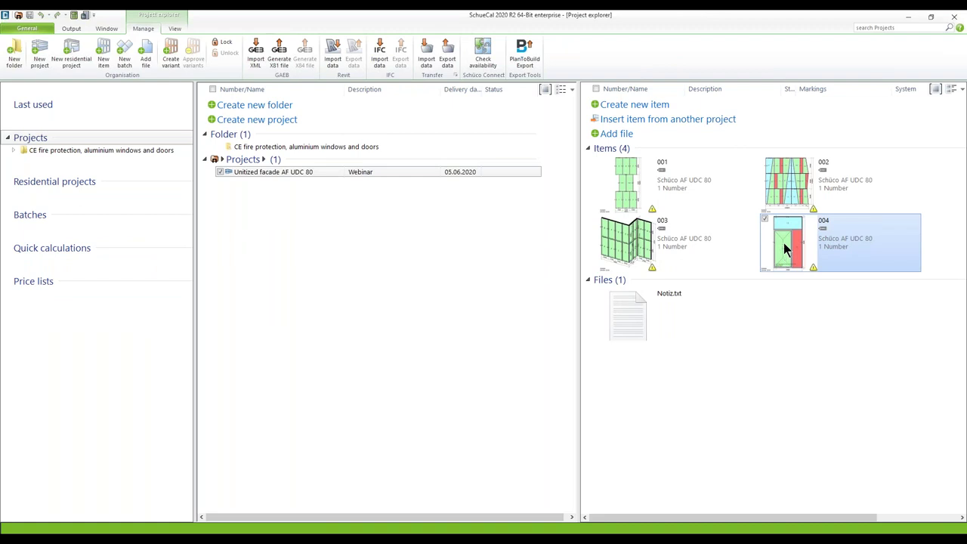
{"action": "double_click", "coordinate": [783, 249]}
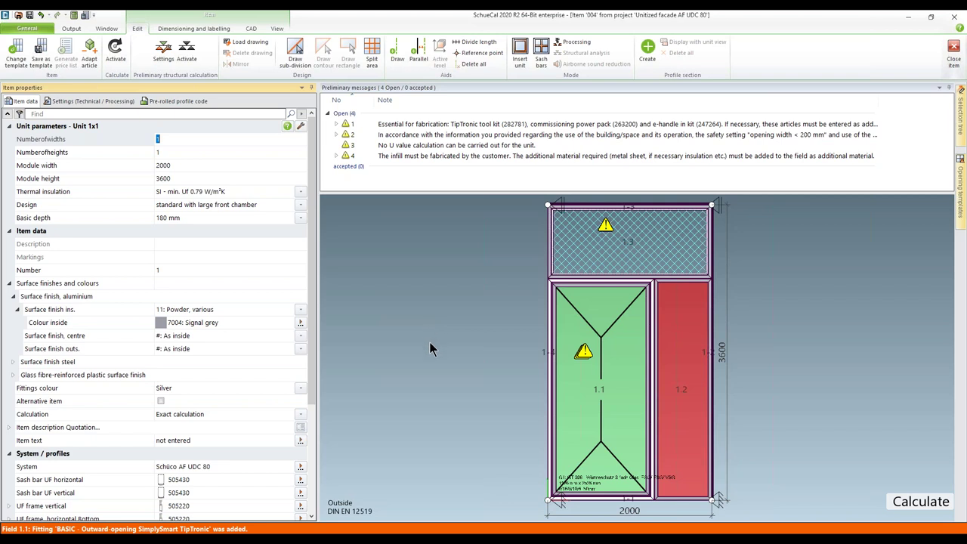
Review the opening, profile and fittings properties of field 1.1 and the Design setting of the whole unit.
{"action": "left_click", "coordinate": [578, 370]}
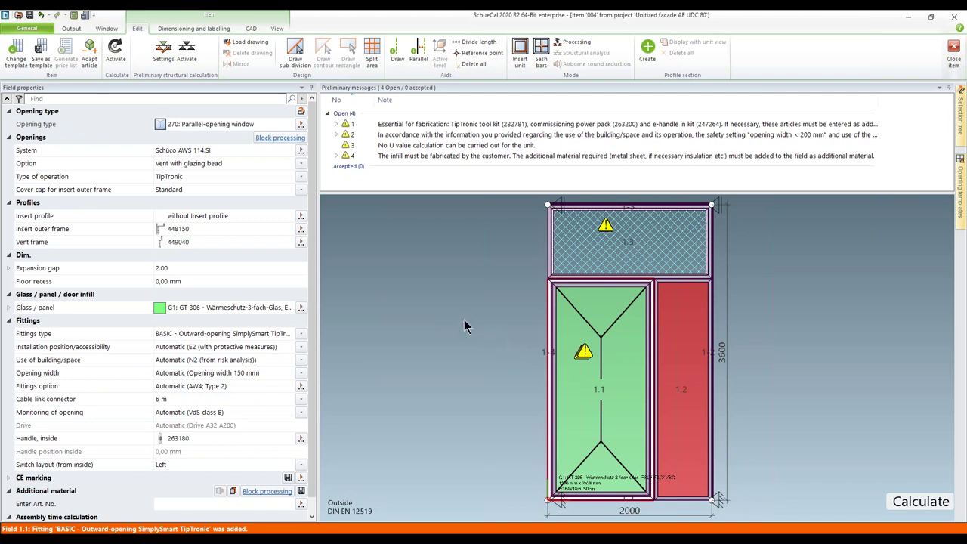
{"action": "left_click", "coordinate": [347, 242]}
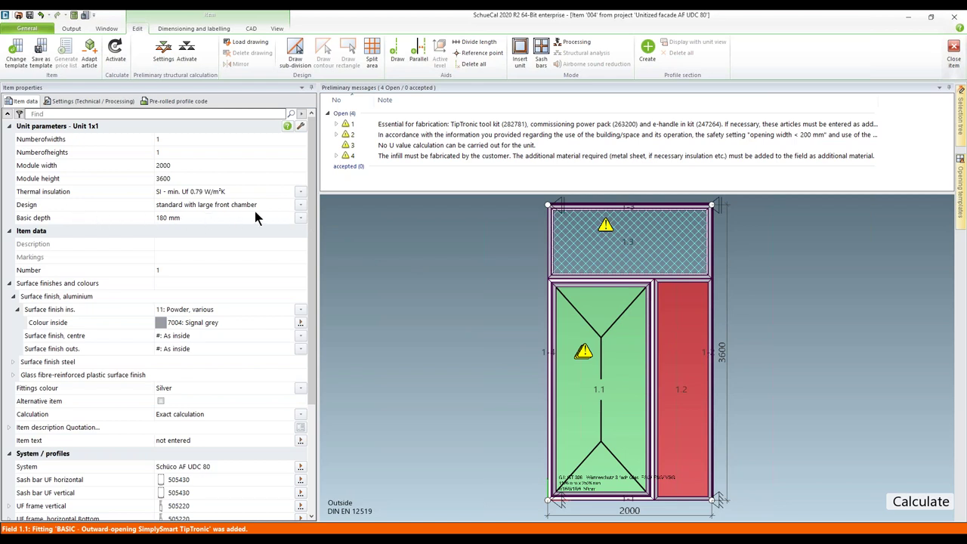
{"action": "left_click", "coordinate": [300, 205]}
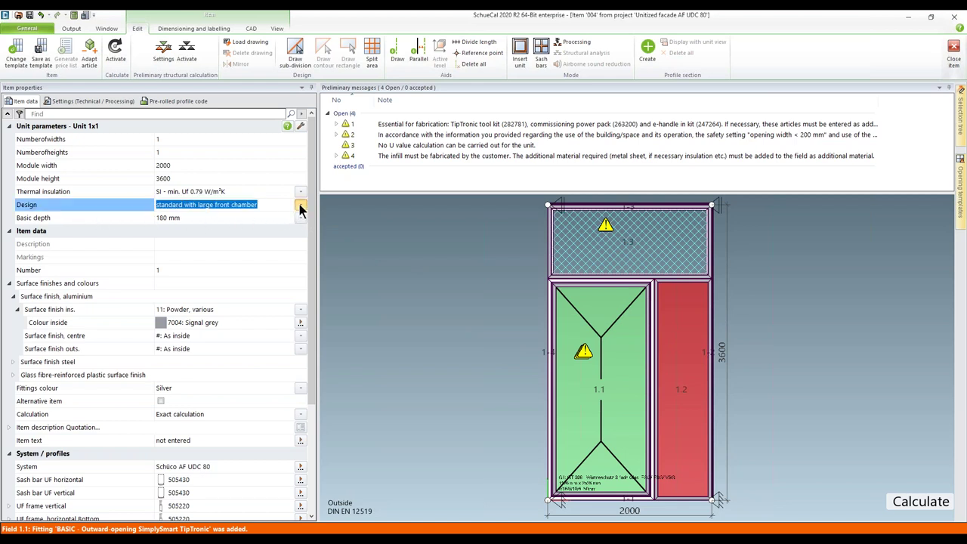
{"action": "left_click", "coordinate": [395, 237]}
Examine the enlarged profile section of the vertical sash bar between fields 1.1 and 1.2.
{"action": "left_click", "coordinate": [572, 387]}
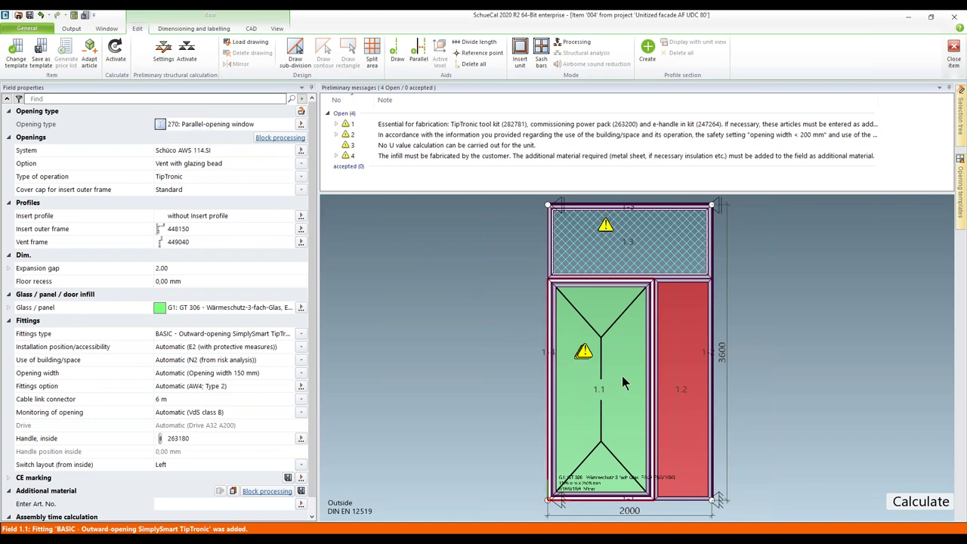
{"action": "left_click", "coordinate": [651, 368]}
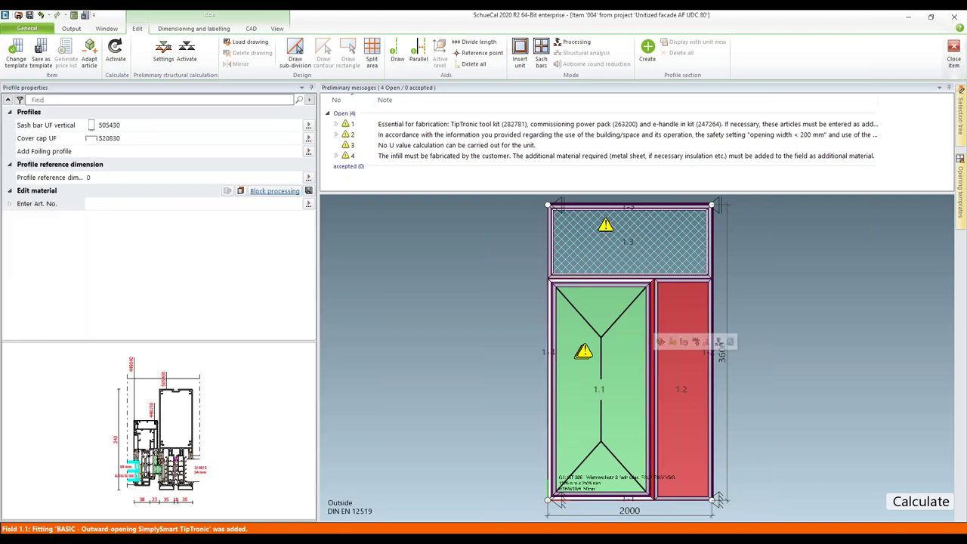
{"action": "double_click", "coordinate": [175, 441]}
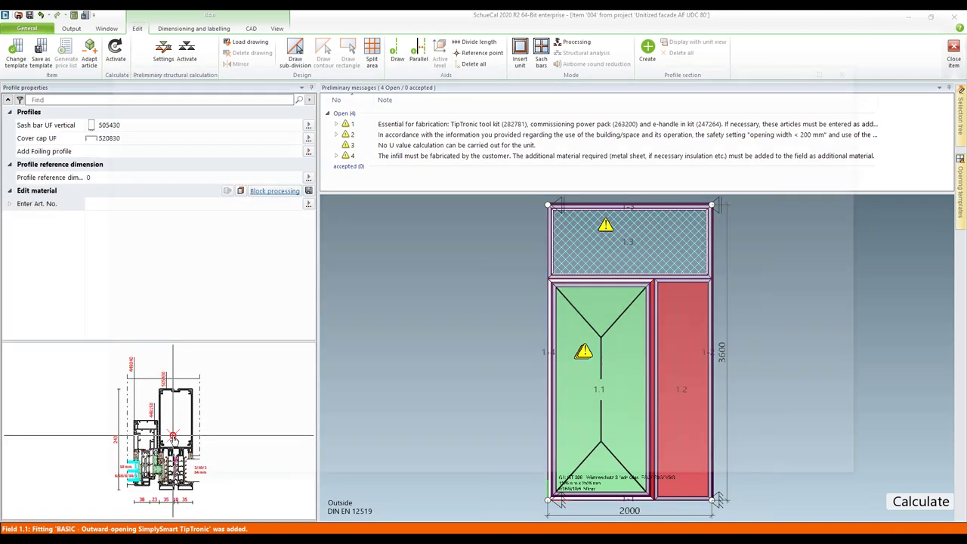
{"action": "scroll", "coordinate": [565, 354], "scroll_direction": "up", "scroll_amount": 4}
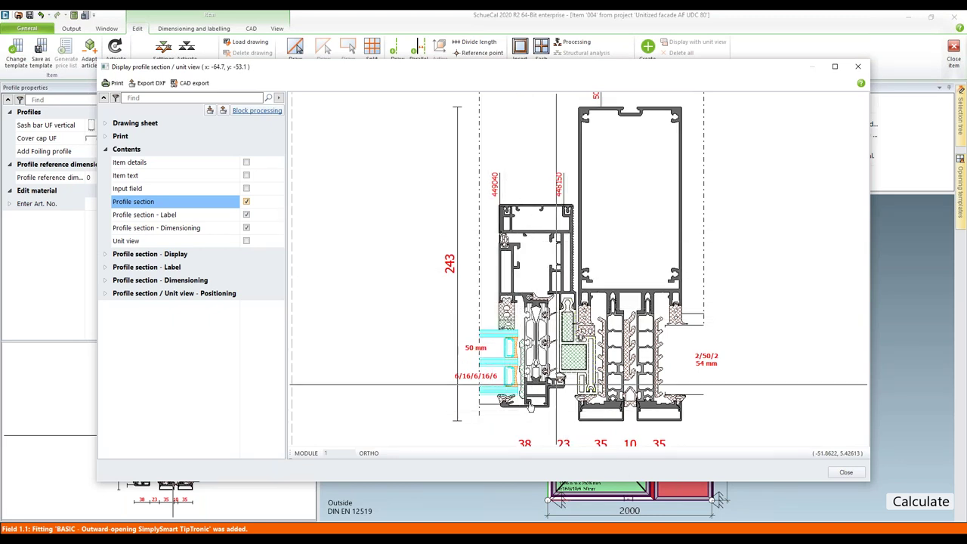
{"action": "left_click", "coordinate": [846, 472]}
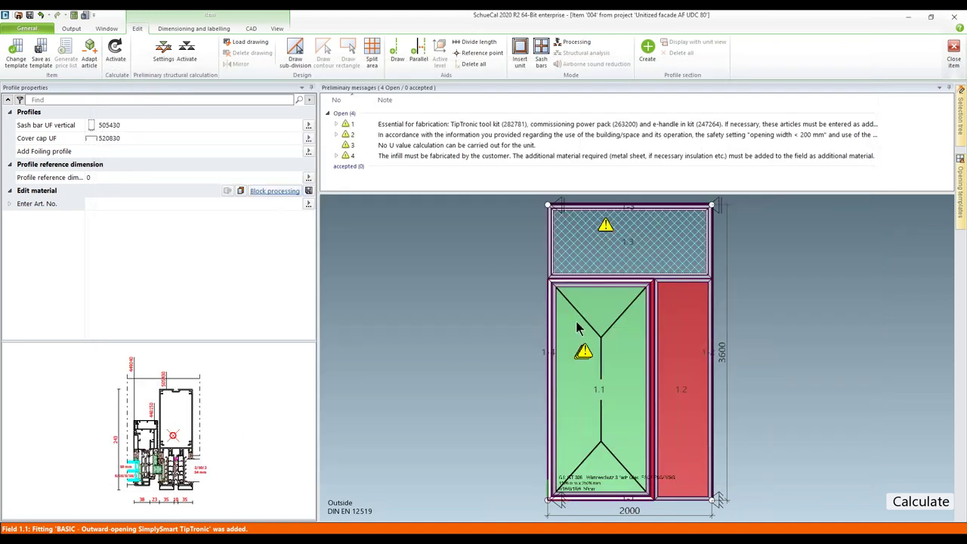
Change the opening type of field 1.1 to 280: Parallel-opening window, CV.
{"action": "left_click", "coordinate": [576, 327]}
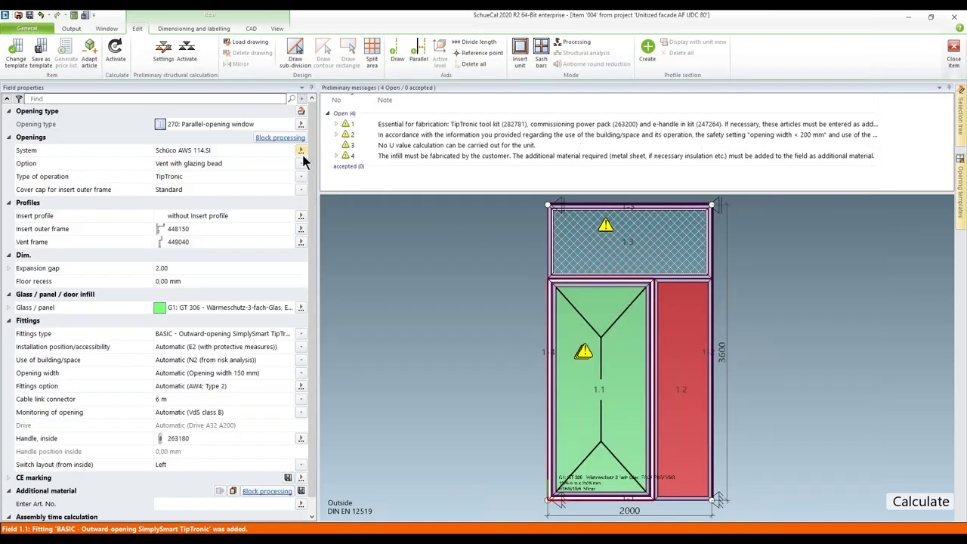
{"action": "left_click", "coordinate": [301, 124]}
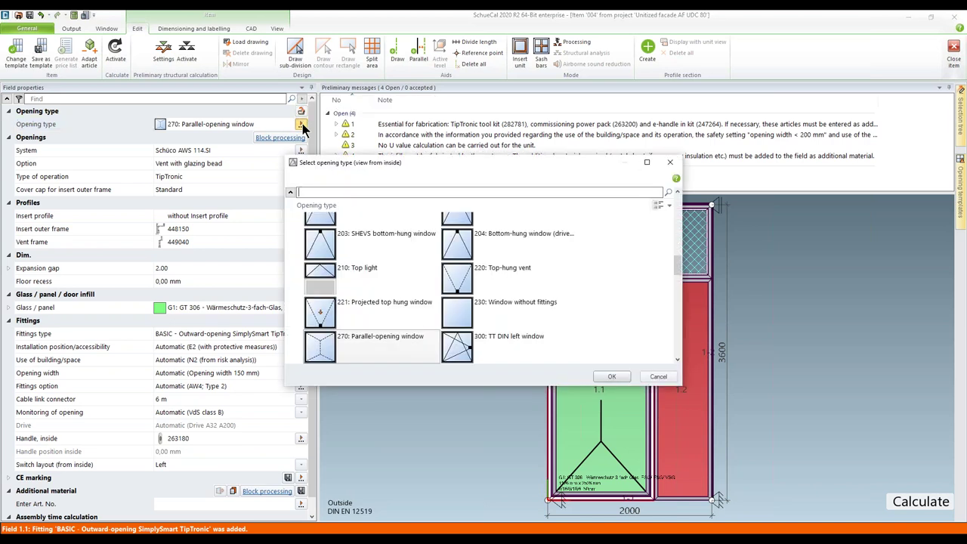
{"action": "scroll", "coordinate": [388, 284], "scroll_direction": "down", "scroll_amount": 1}
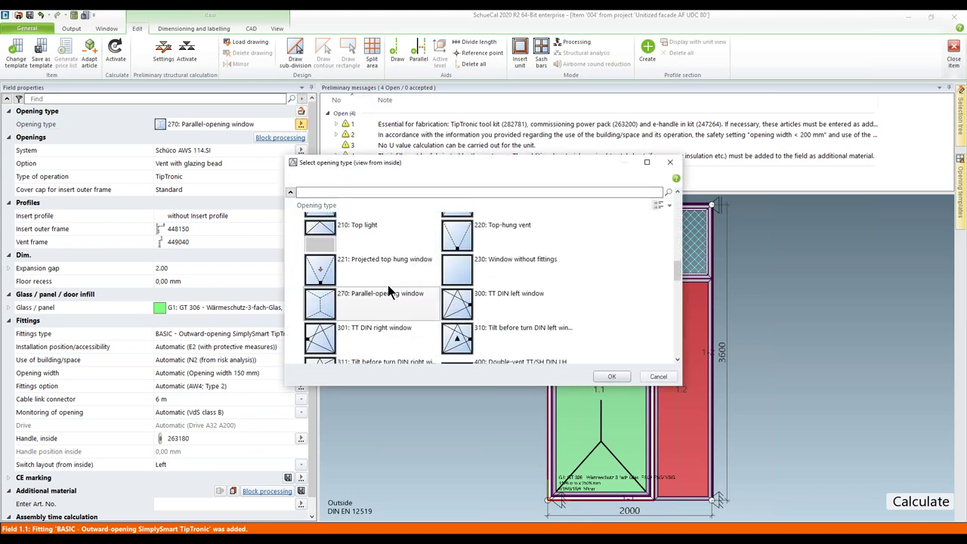
{"action": "left_click", "coordinate": [377, 189]}
{"action": "type", "text": "2"}
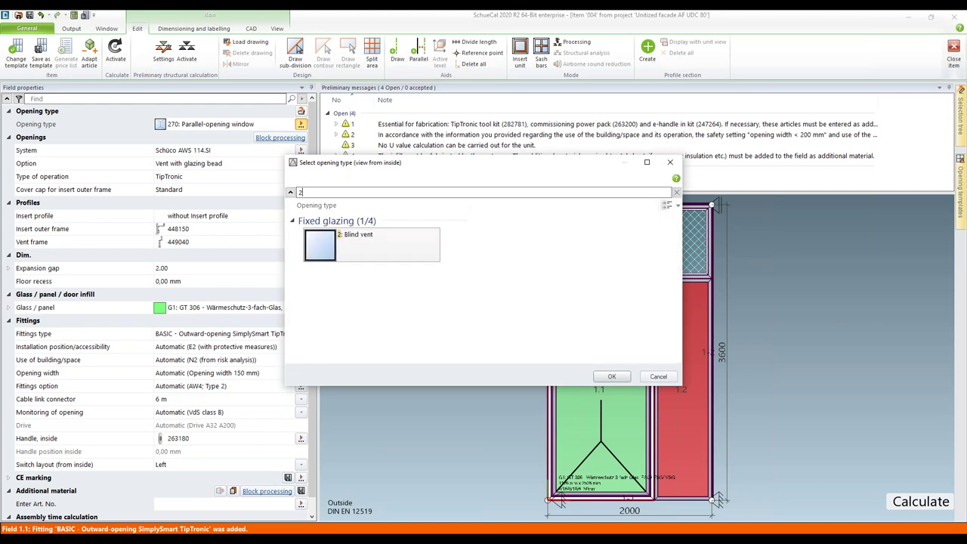
{"action": "type", "text": "8"}
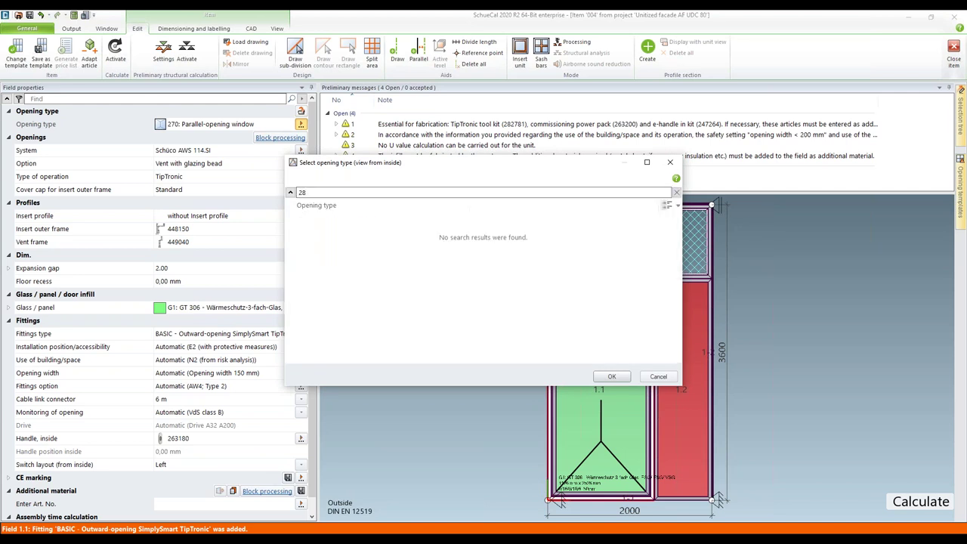
{"action": "type", "text": "0"}
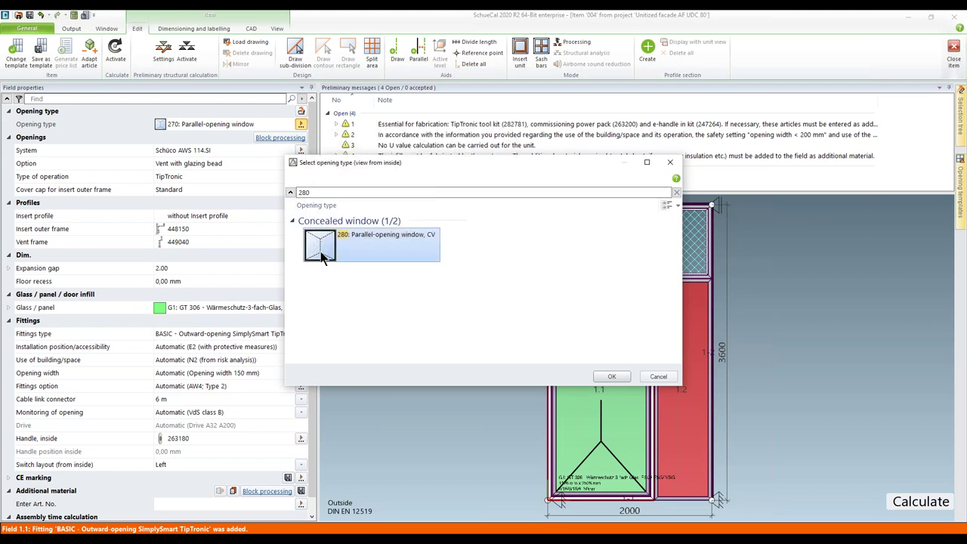
{"action": "mouse_move", "coordinate": [330, 258]}
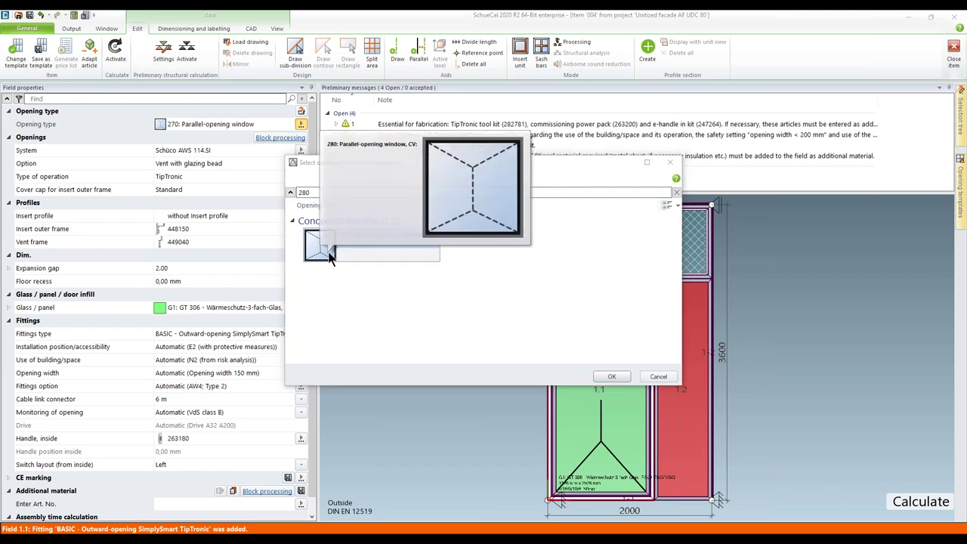
{"action": "left_click", "coordinate": [611, 377]}
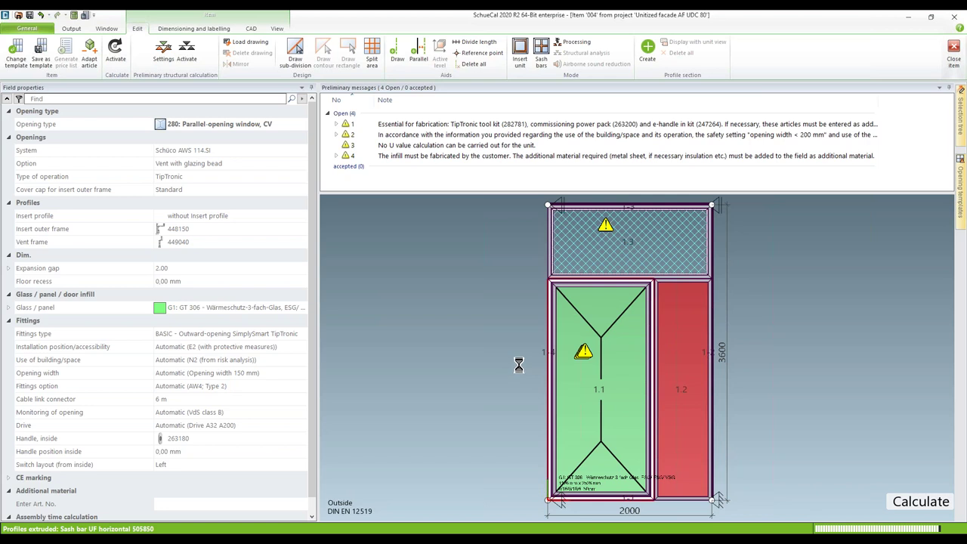
Examine the profile section of the vertical sash bar beside field 1.1 with the concealed vent applied.
{"action": "left_click", "coordinate": [657, 350]}
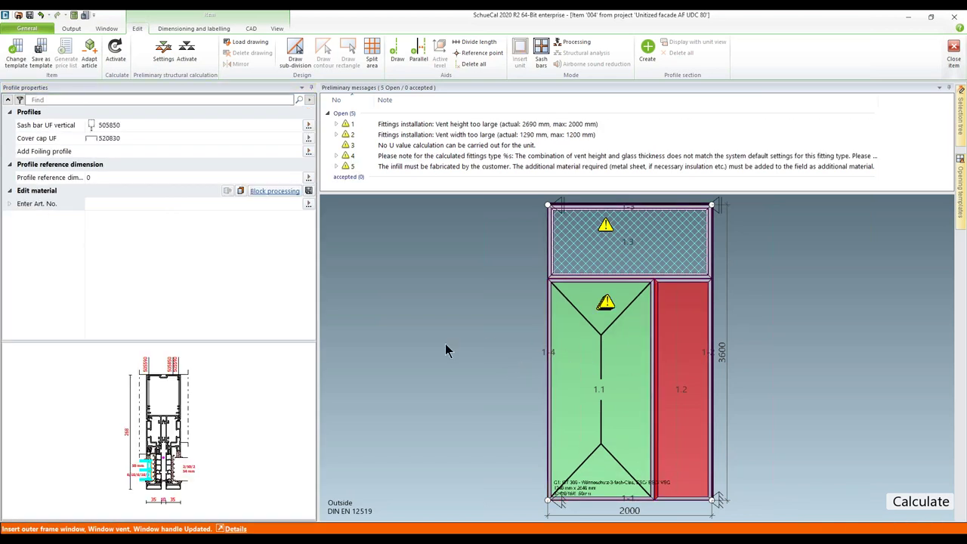
{"action": "double_click", "coordinate": [164, 459]}
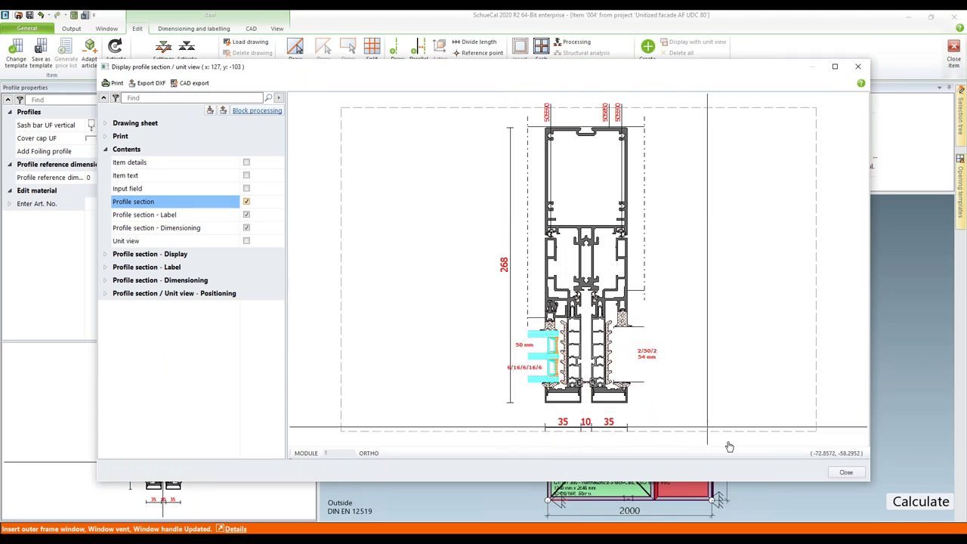
{"action": "left_click", "coordinate": [840, 472]}
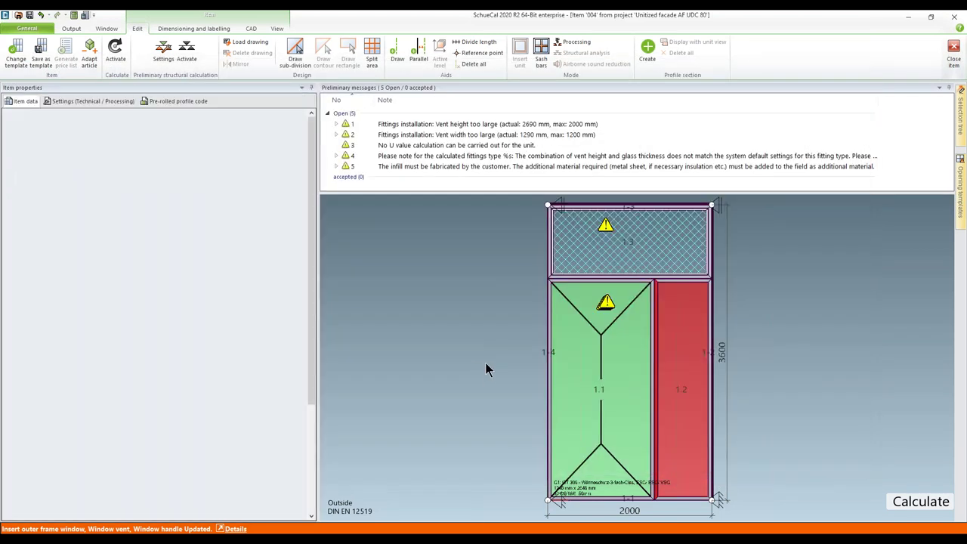
Check the opening types offered for infill field 1.2 and ventilated spandrel field 1.3 without changing either.
{"action": "left_click", "coordinate": [690, 332]}
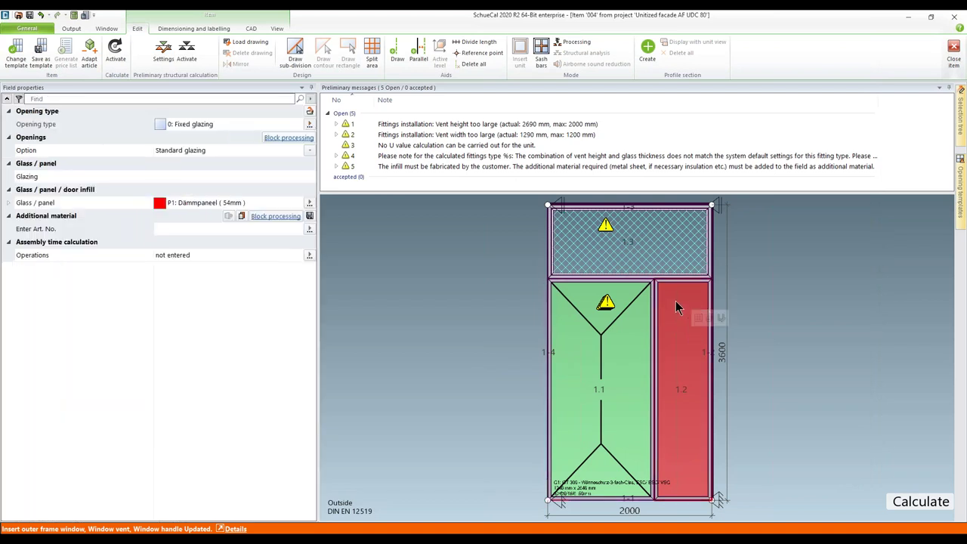
{"action": "left_click", "coordinate": [308, 125]}
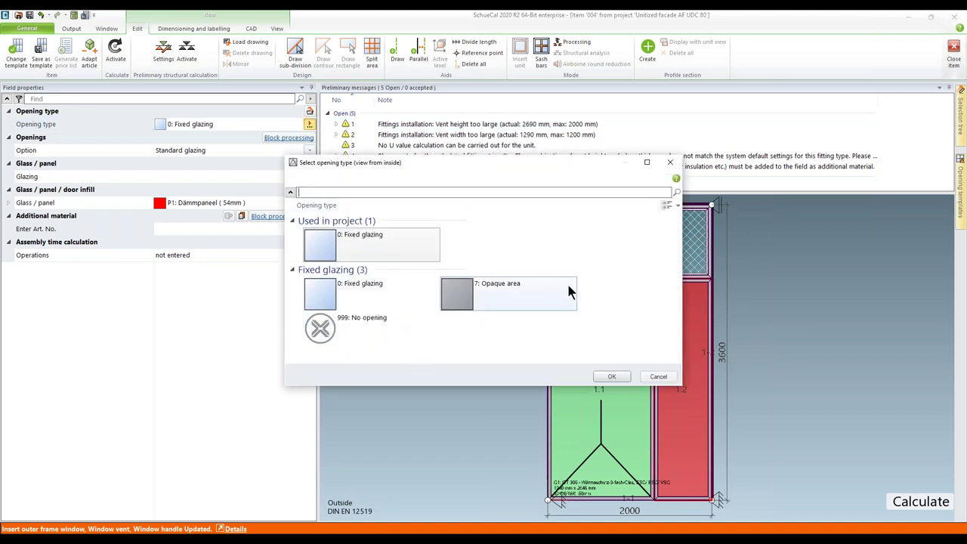
{"action": "left_click", "coordinate": [662, 377]}
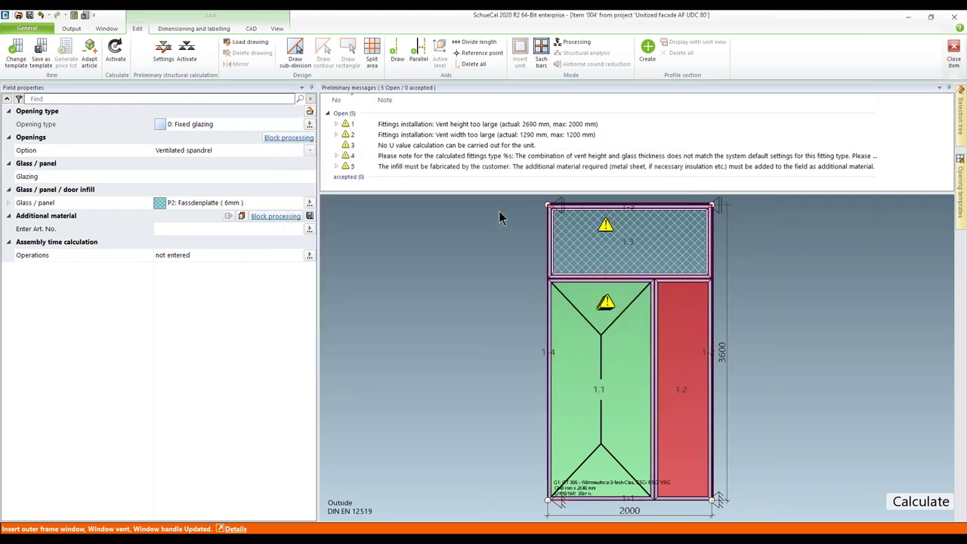
{"action": "left_click", "coordinate": [309, 125]}
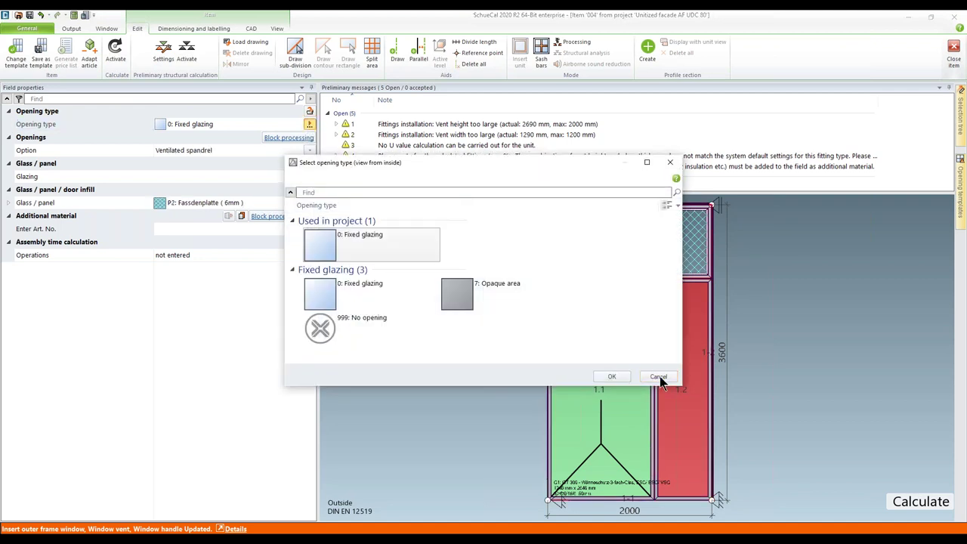
{"action": "left_click", "coordinate": [658, 376]}
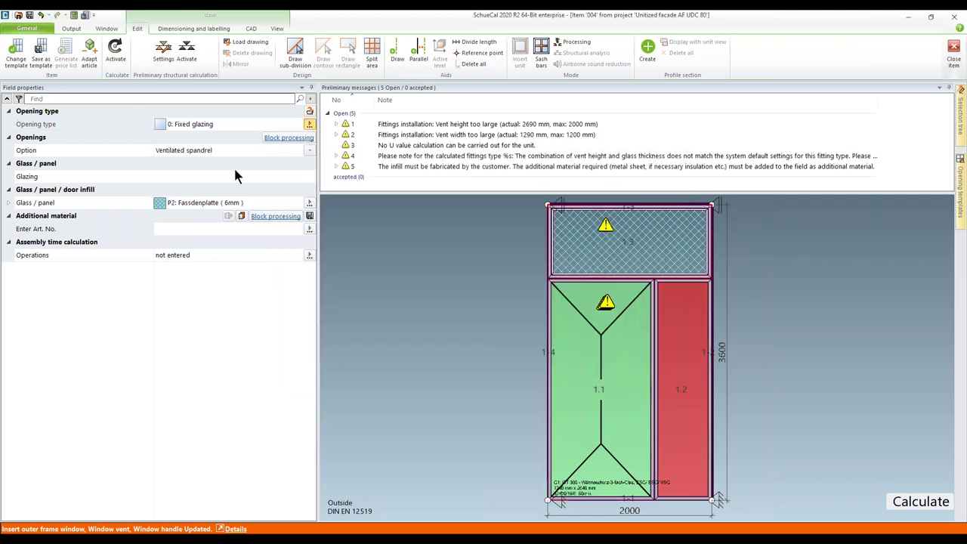
Undo the opening type change of field 1.1 and select the vertical sash bar between fields 1.1 and 1.2.
{"action": "left_click", "coordinate": [41, 16]}
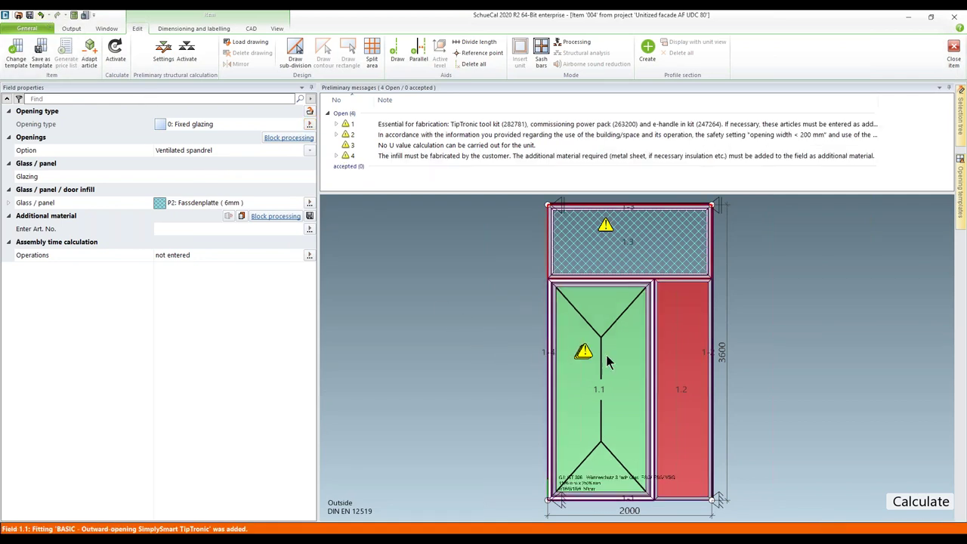
{"action": "left_click", "coordinate": [654, 352]}
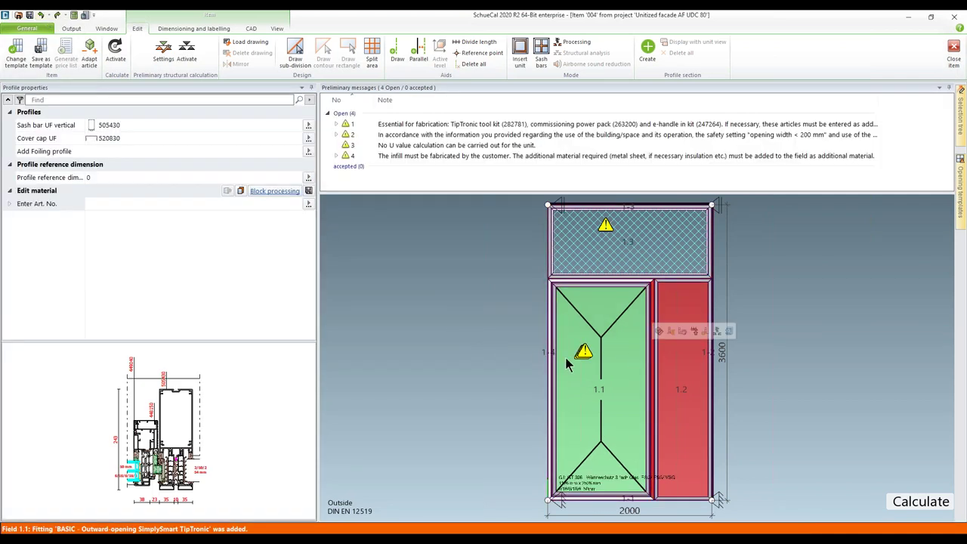
Check the opening types offered for infill field 1.2, then leave its fixed glazing in place.
{"action": "left_click", "coordinate": [675, 389]}
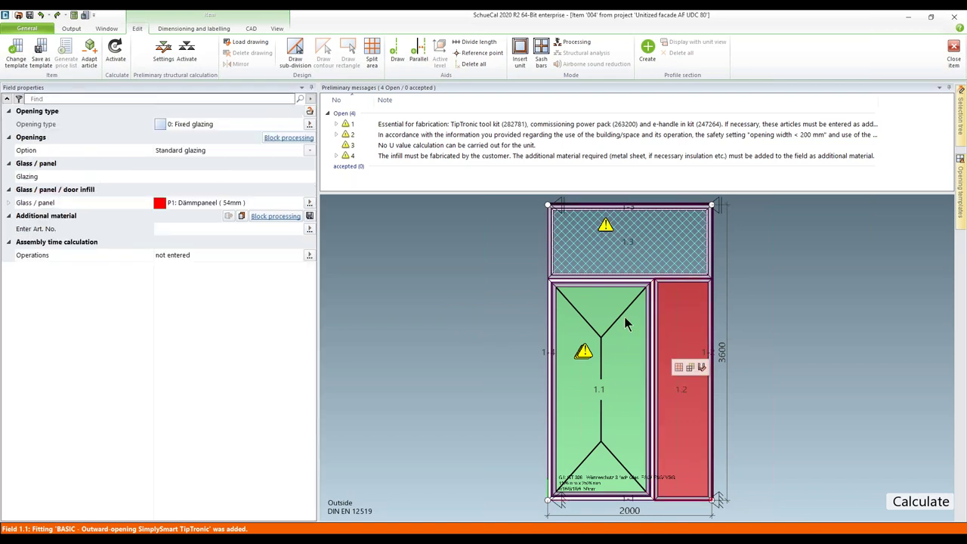
{"action": "left_click", "coordinate": [309, 124]}
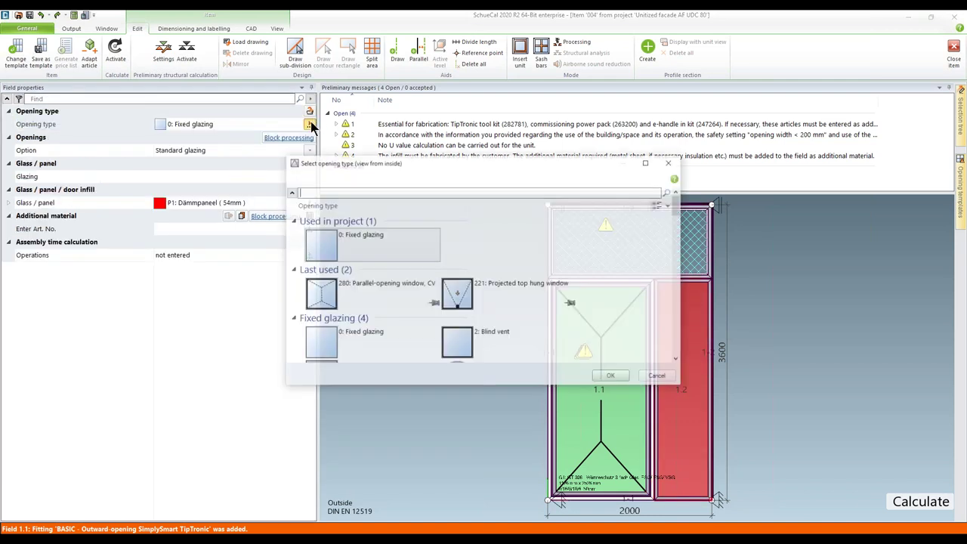
{"action": "scroll", "coordinate": [528, 291], "scroll_direction": "down", "scroll_amount": 2}
{"action": "scroll", "coordinate": [526, 290], "scroll_direction": "down", "scroll_amount": 2}
{"action": "scroll", "coordinate": [526, 287], "scroll_direction": "up", "scroll_amount": 5}
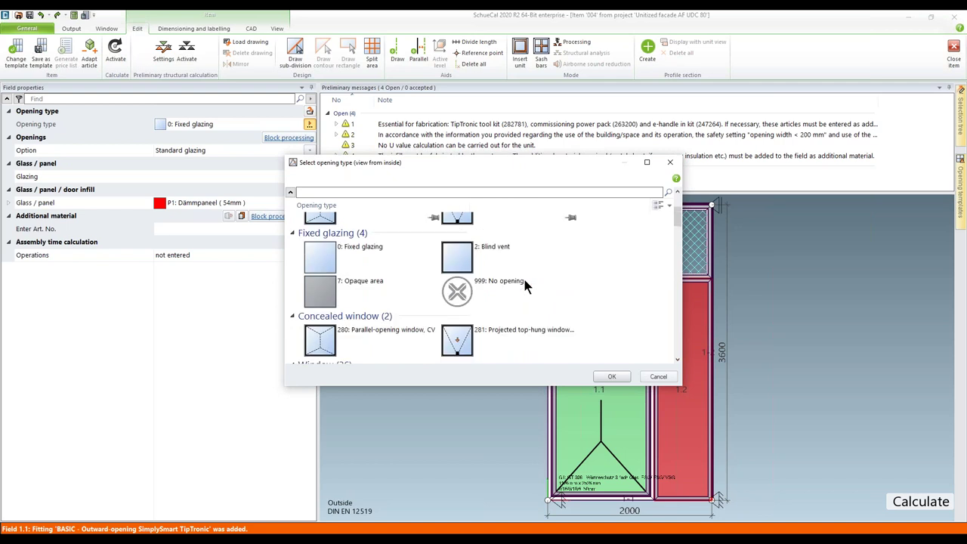
{"action": "left_click", "coordinate": [673, 376]}
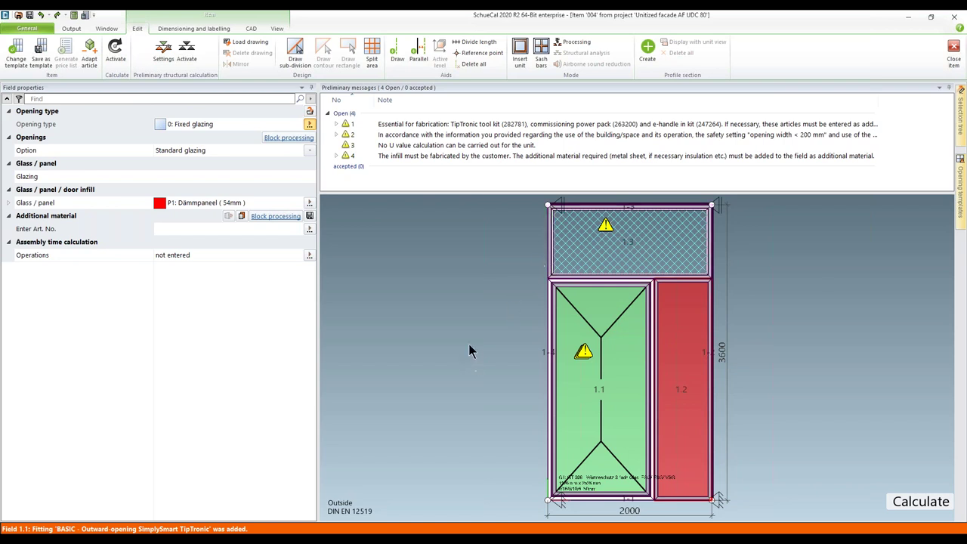
Review the unit's available design options for small front chamber, large front chamber and CV, keeping standard with large front chamber.
{"action": "left_click", "coordinate": [403, 294]}
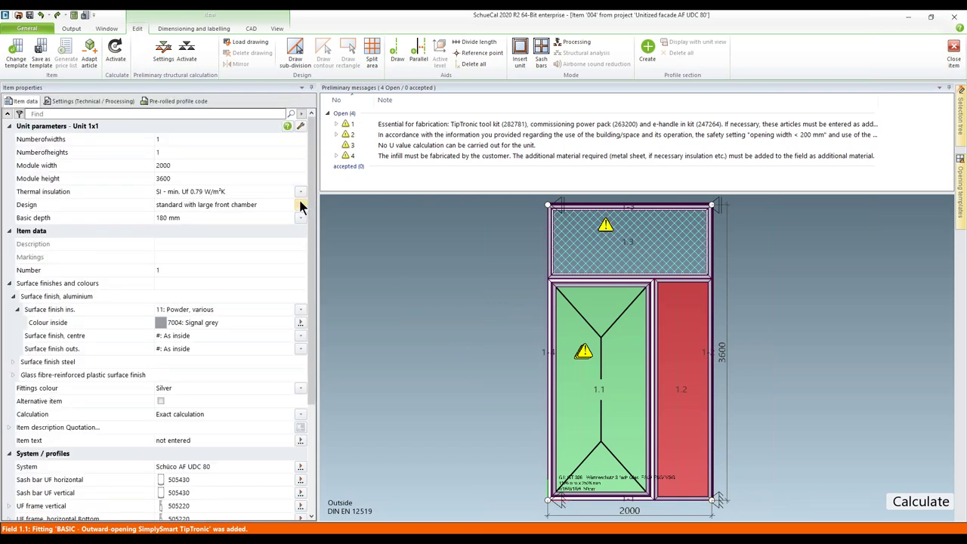
{"action": "left_click", "coordinate": [300, 205]}
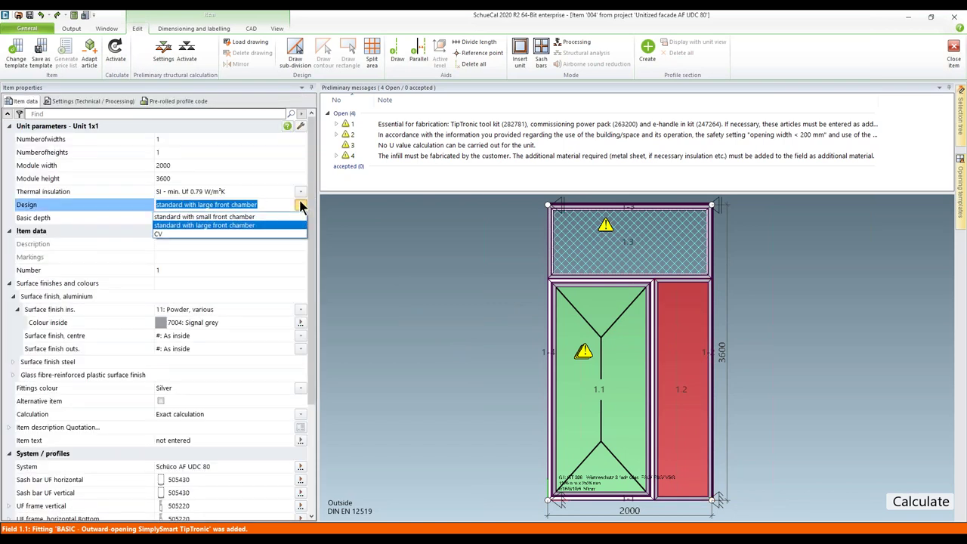
{"action": "left_click", "coordinate": [264, 225]}
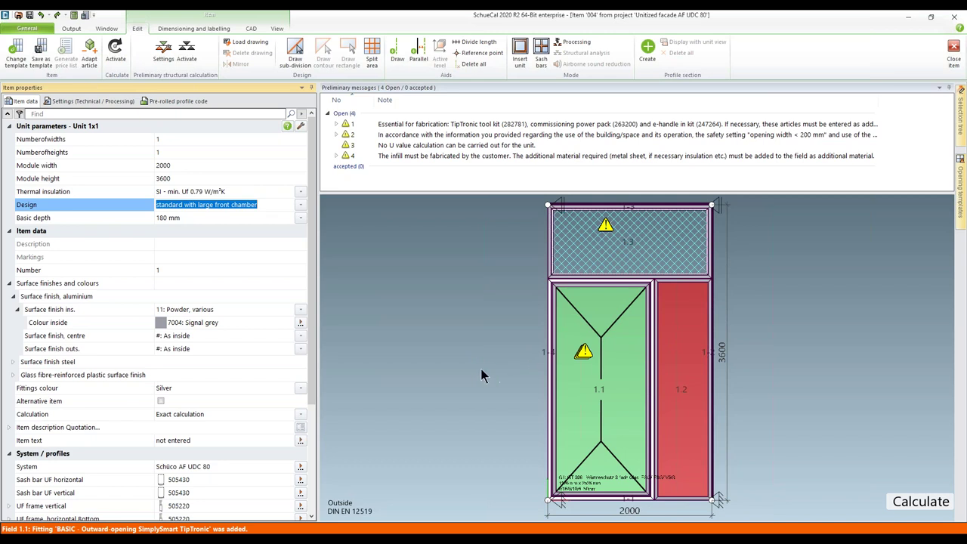
{"action": "left_click", "coordinate": [302, 206]}
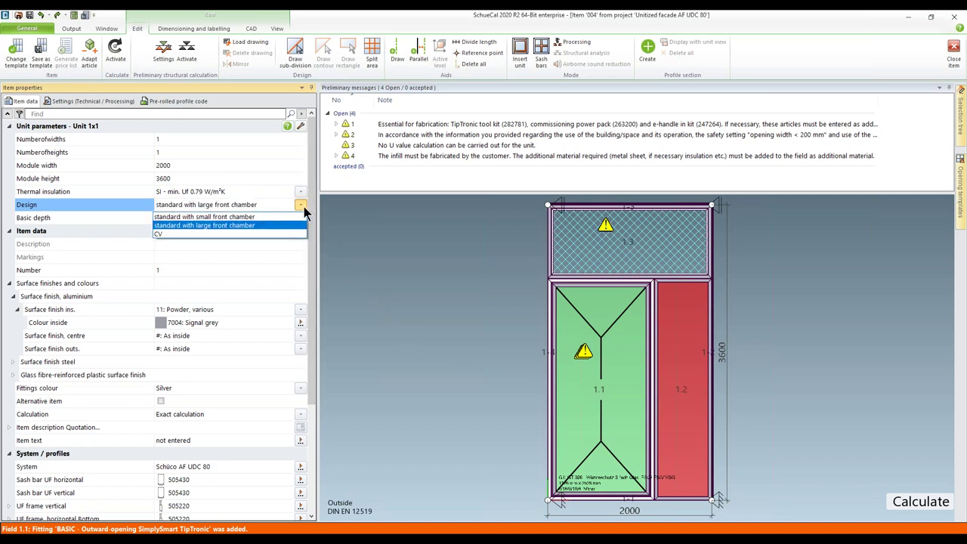
{"action": "left_click", "coordinate": [384, 227]}
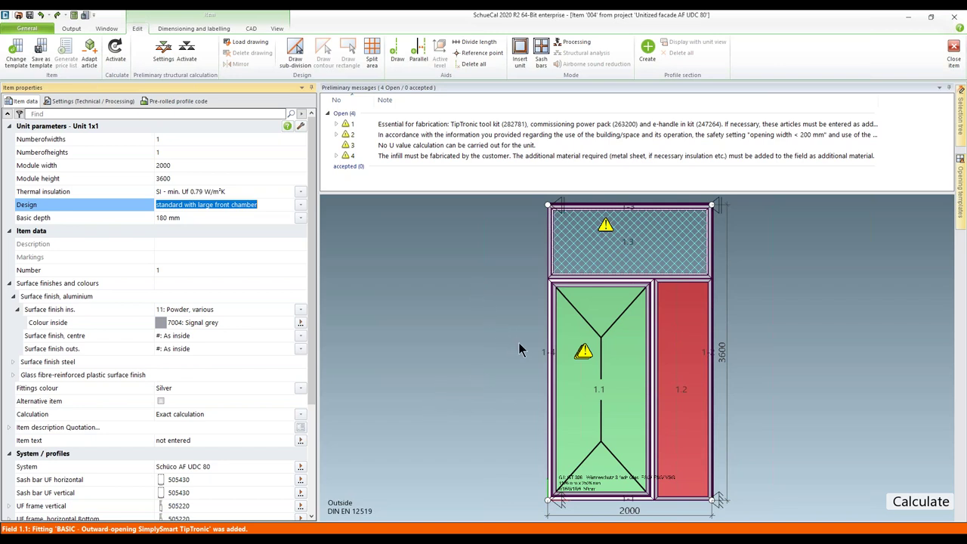
Try to add ZDS sun shading to field 1.1 alone.
{"action": "left_click", "coordinate": [549, 349]}
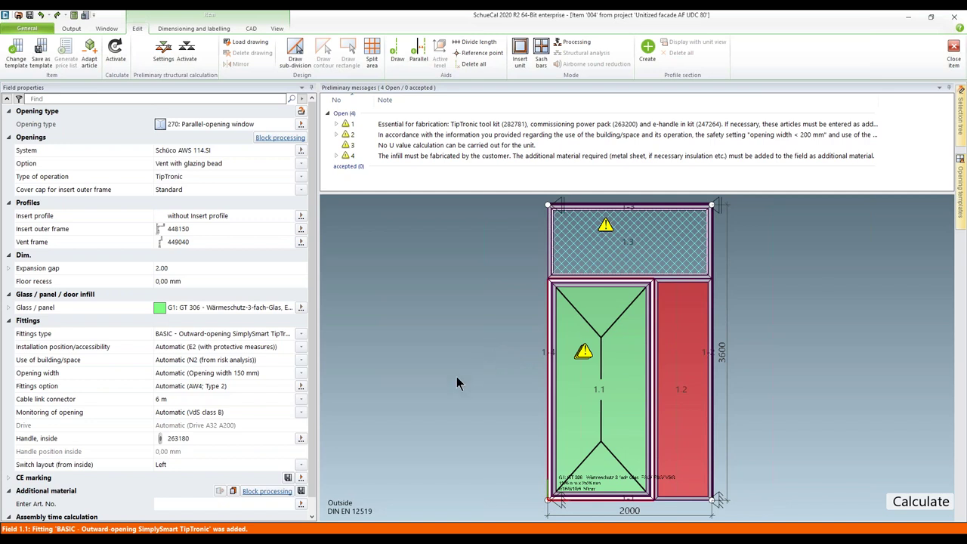
{"action": "right_click", "coordinate": [589, 309]}
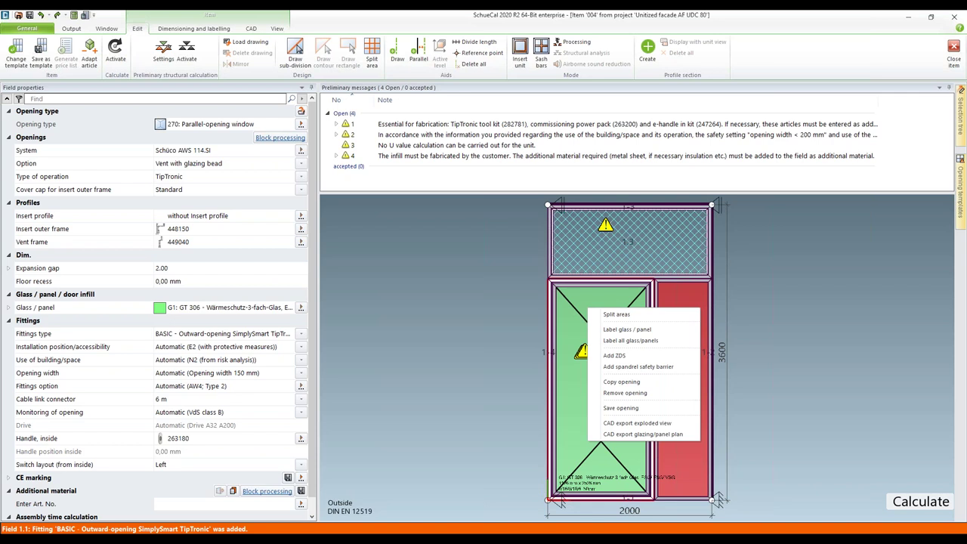
{"action": "left_click", "coordinate": [615, 356]}
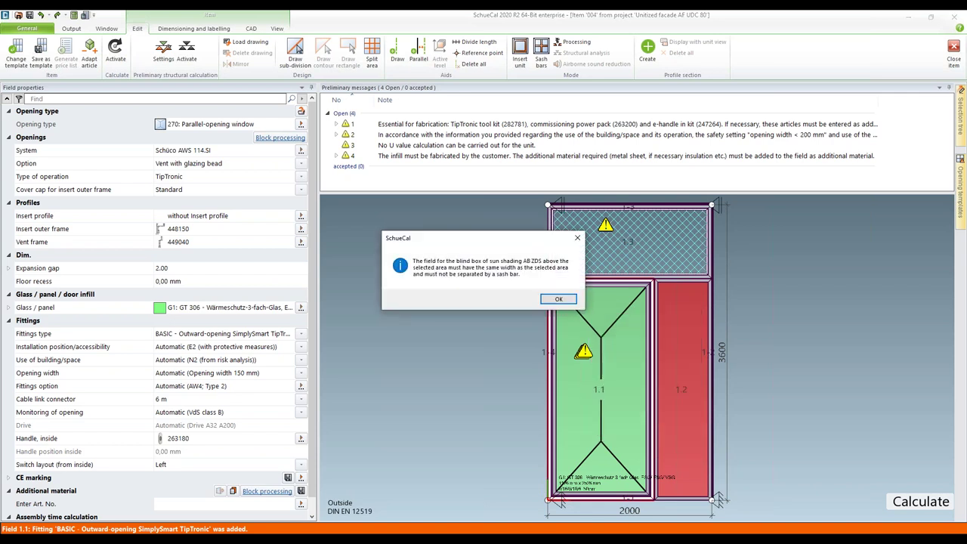
{"action": "left_click", "coordinate": [556, 300]}
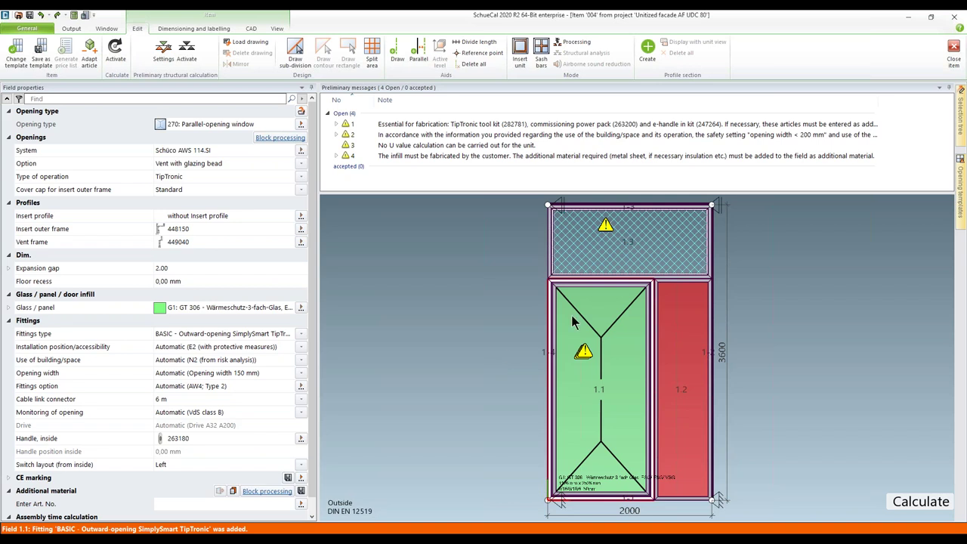
Add ZDS sun shading across fields 1.1 and 1.2 together.
{"action": "left_click", "coordinate": [661, 259]}
{"action": "left_click", "coordinate": [682, 237]}
{"action": "mouse_move", "coordinate": [567, 324]}
{"action": "mouse_move", "coordinate": [588, 341]}
{"action": "left_click", "coordinate": [684, 339], "text": "ctrl"}
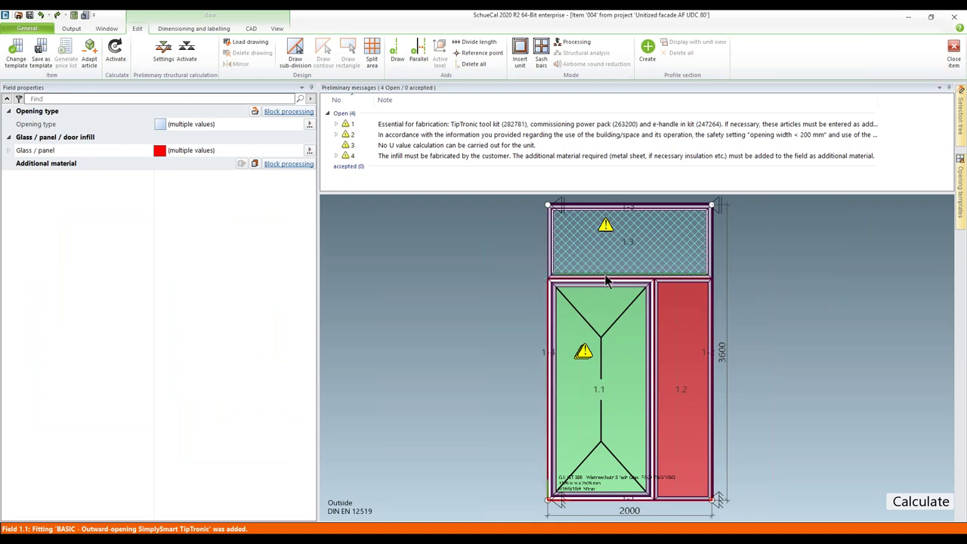
{"action": "right_click", "coordinate": [686, 337]}
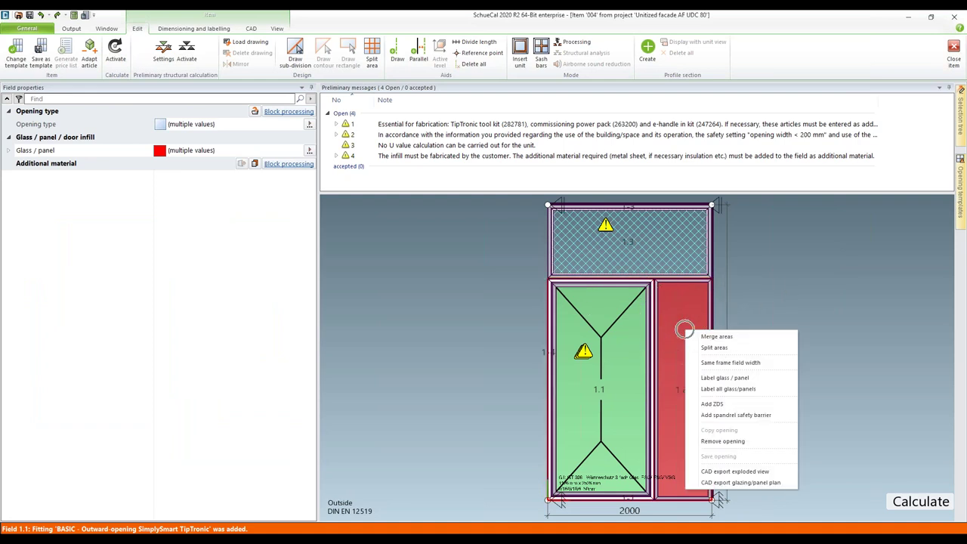
{"action": "left_click", "coordinate": [715, 405]}
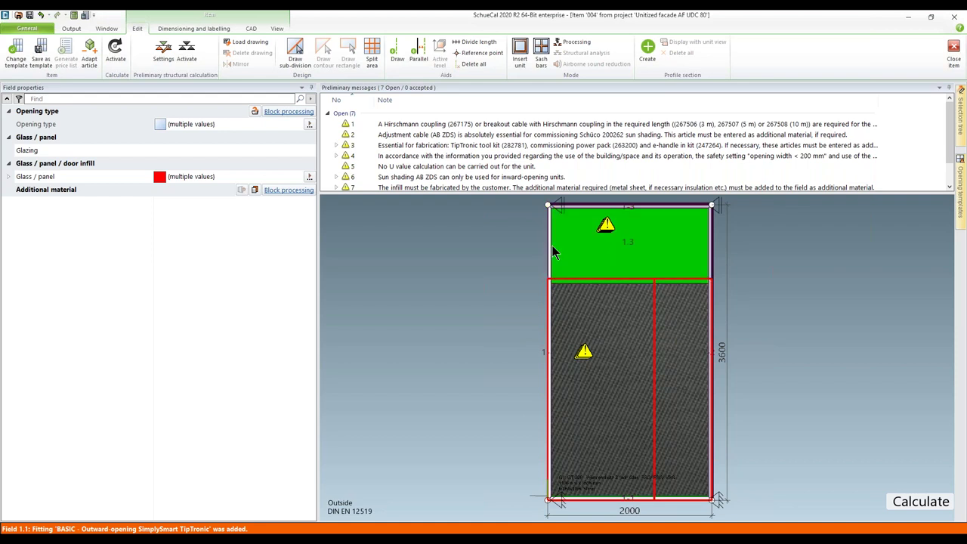
Select the ZDS sun shading and check its installation options without changing them.
{"action": "left_click", "coordinate": [578, 257]}
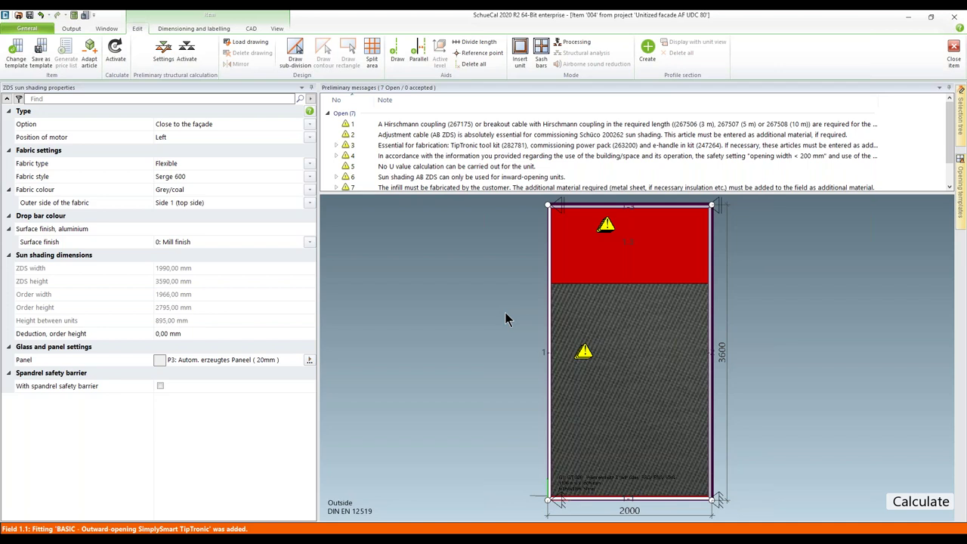
{"action": "left_click", "coordinate": [309, 124]}
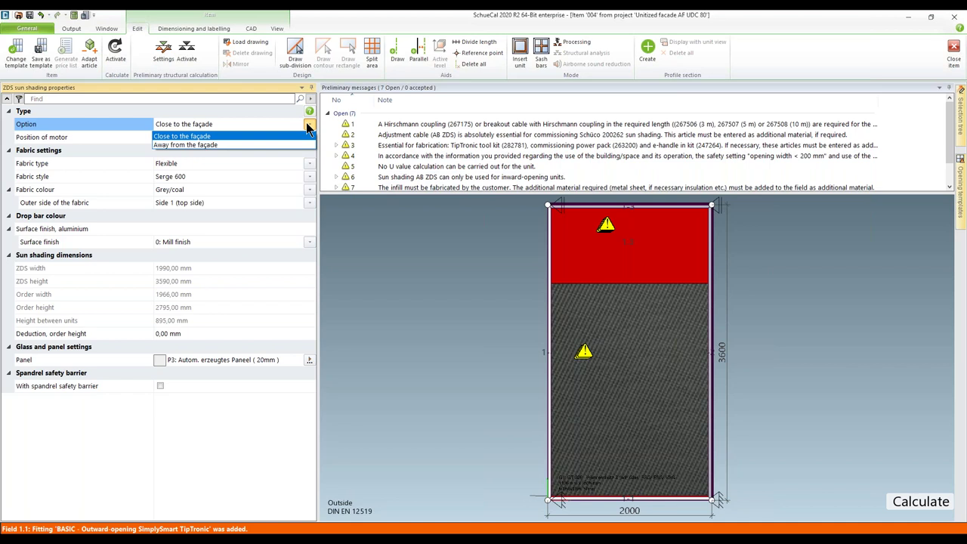
{"action": "left_click", "coordinate": [457, 242]}
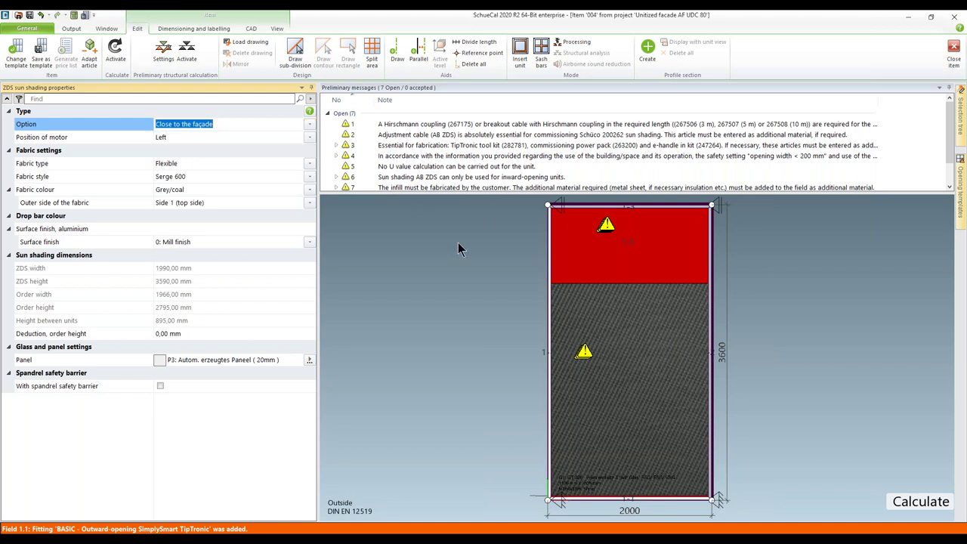
Examine the profile section of the left vertical unit frame beside spandrel field 1.3 with the sun shading close to the façade.
{"action": "left_click", "coordinate": [549, 230]}
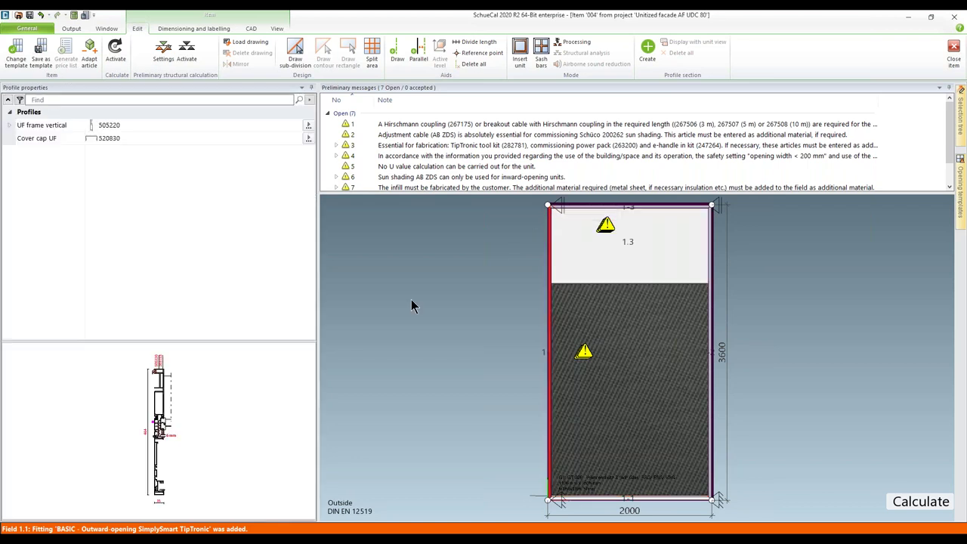
{"action": "double_click", "coordinate": [173, 452]}
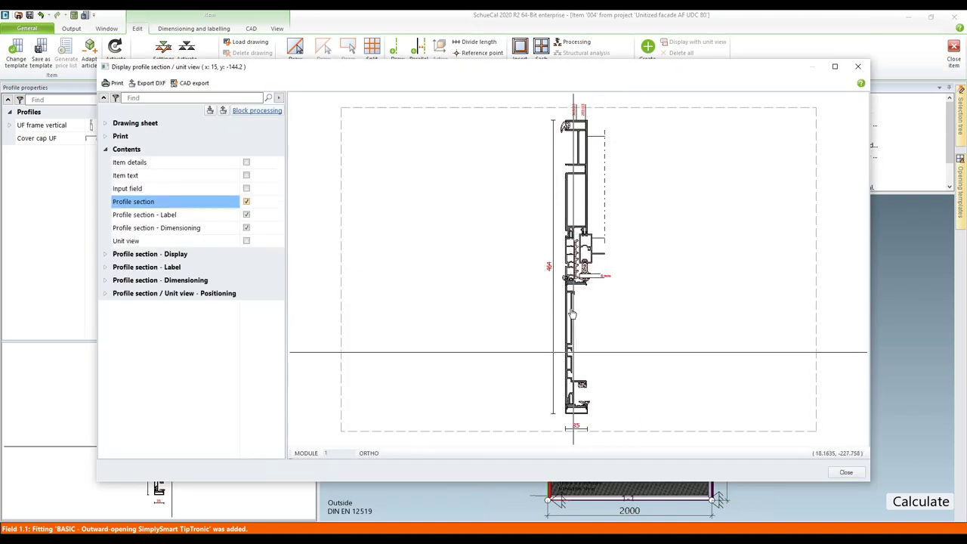
{"action": "left_click", "coordinate": [845, 474]}
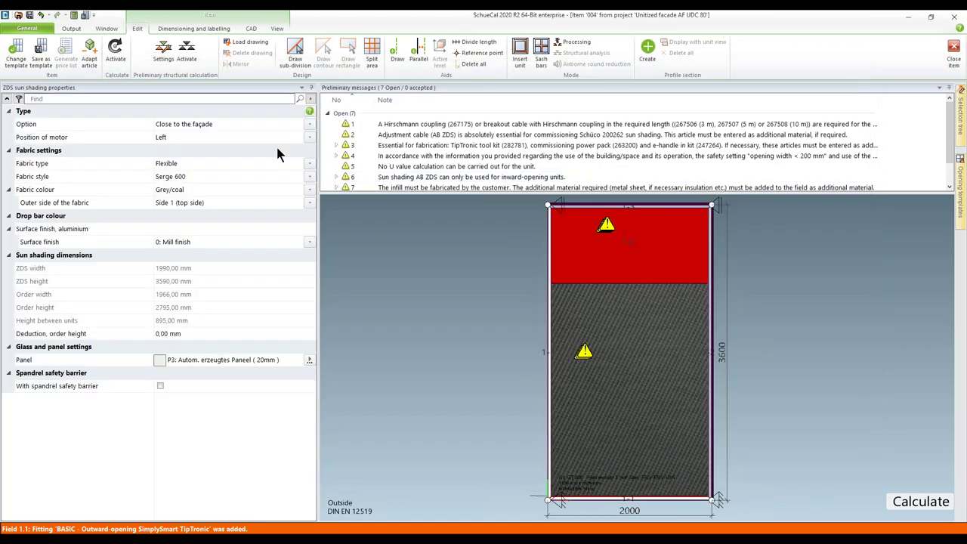
Set the sun shading option to Away from the façade and examine the left vertical frame's profile section beside field 1.3.
{"action": "left_click", "coordinate": [309, 125]}
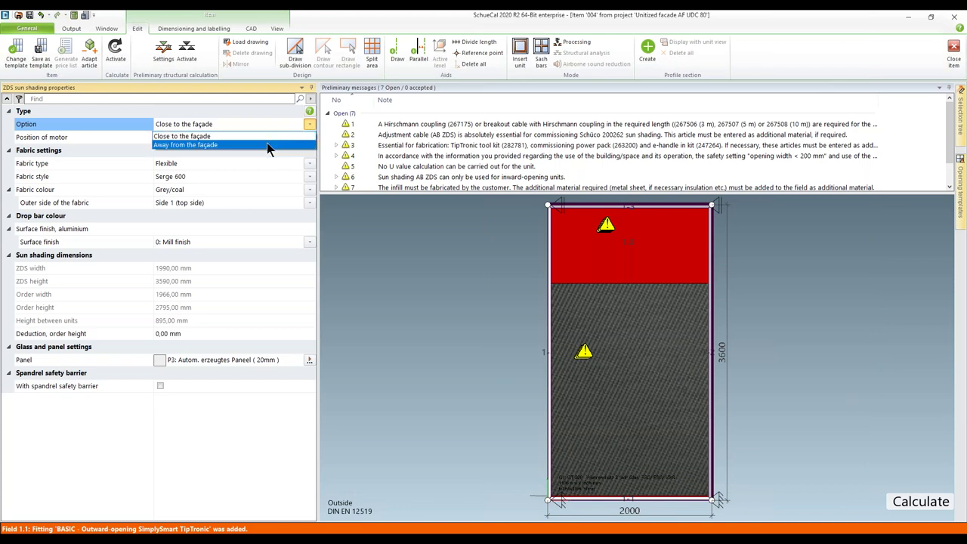
{"action": "left_click", "coordinate": [269, 144]}
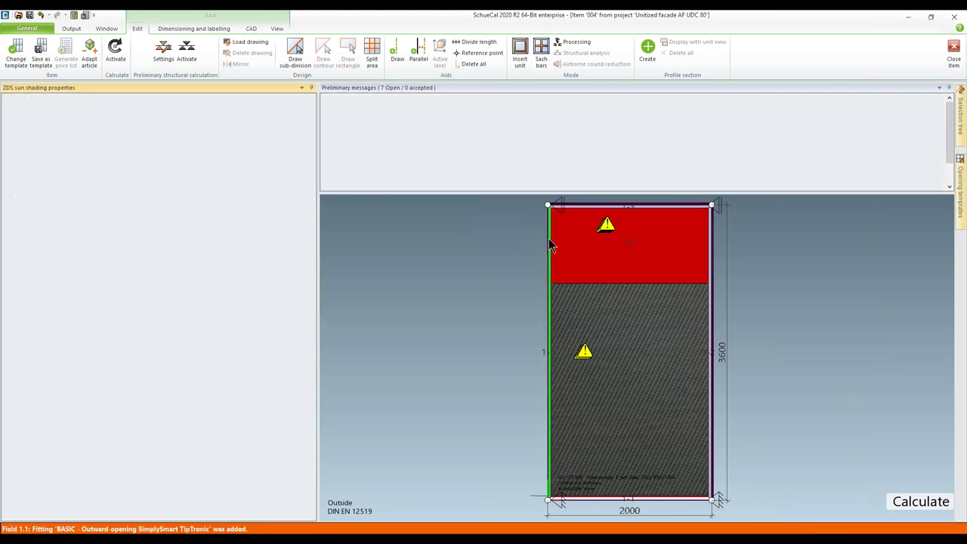
{"action": "left_click", "coordinate": [549, 242]}
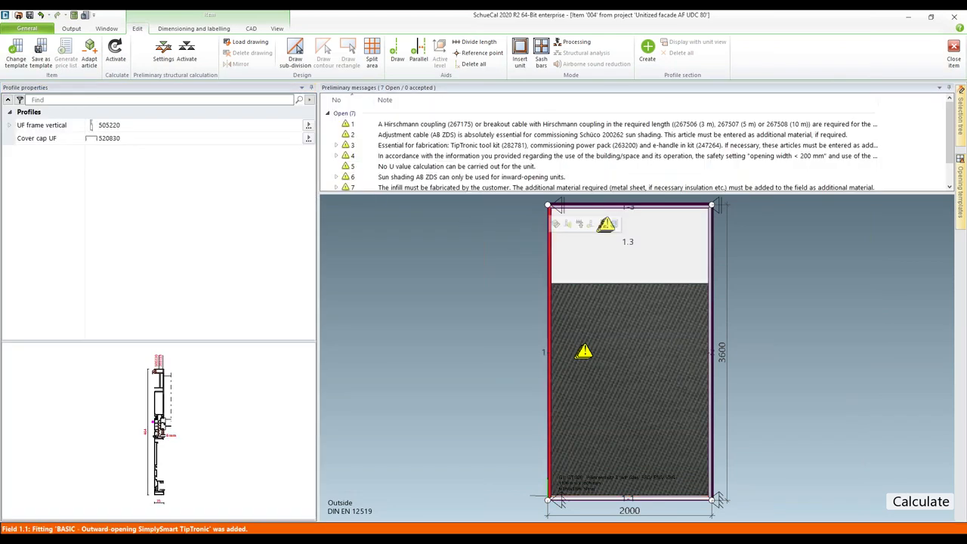
{"action": "double_click", "coordinate": [181, 419]}
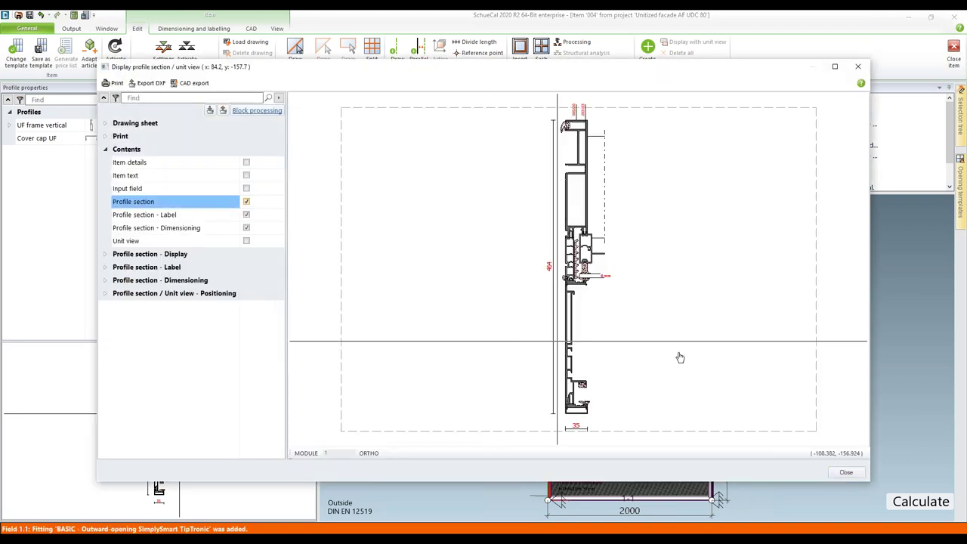
{"action": "left_click", "coordinate": [843, 473]}
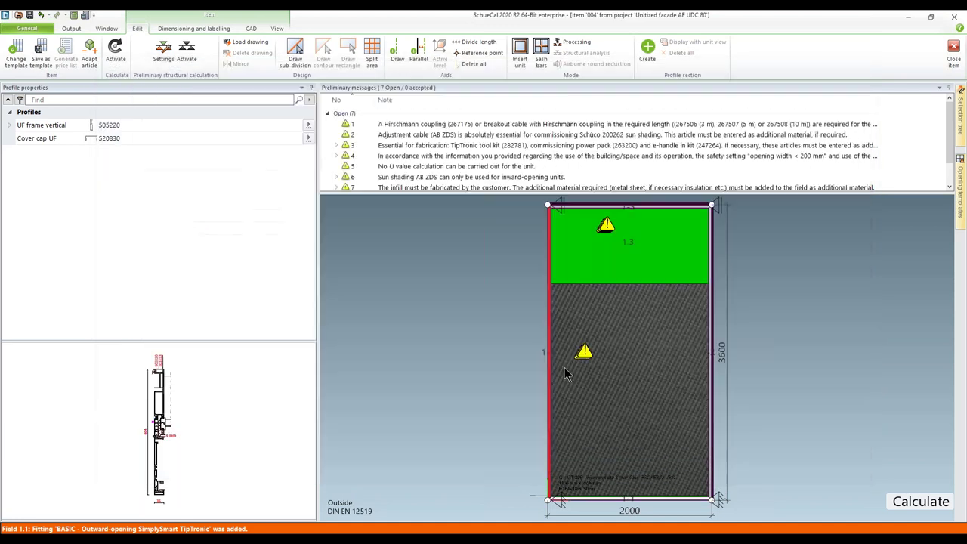
Check the fabric types offered for the ZDS sun shading, keeping Flexible.
{"action": "left_click", "coordinate": [578, 270]}
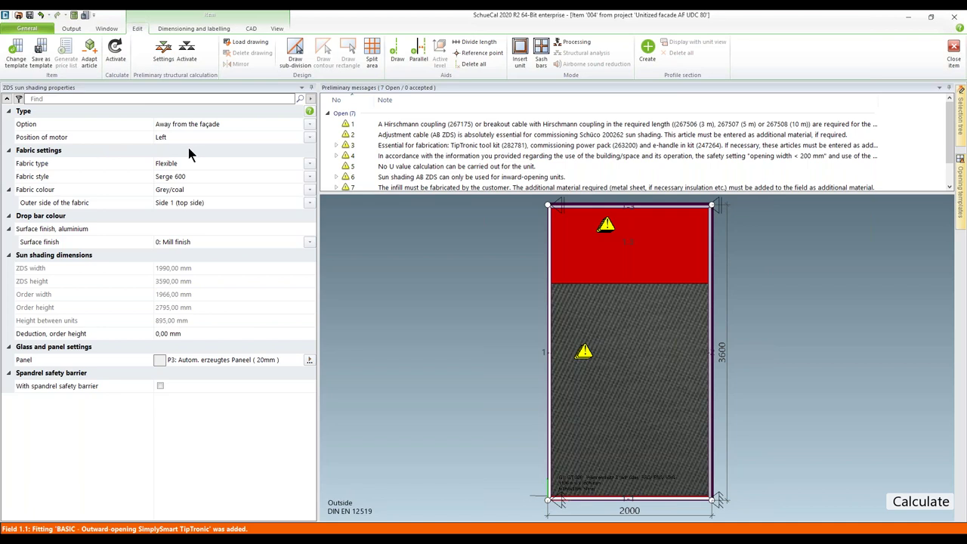
{"action": "left_click", "coordinate": [309, 163]}
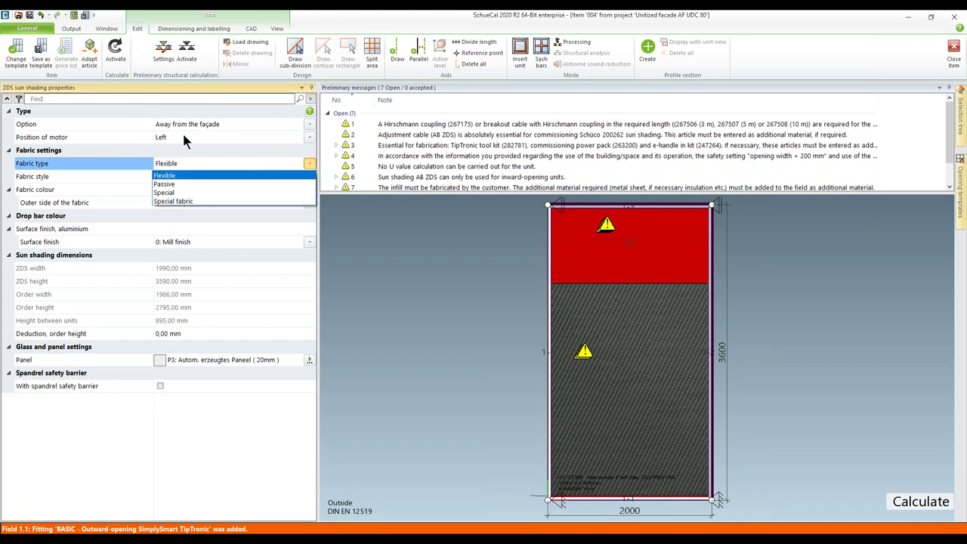
{"action": "left_click", "coordinate": [114, 163]}
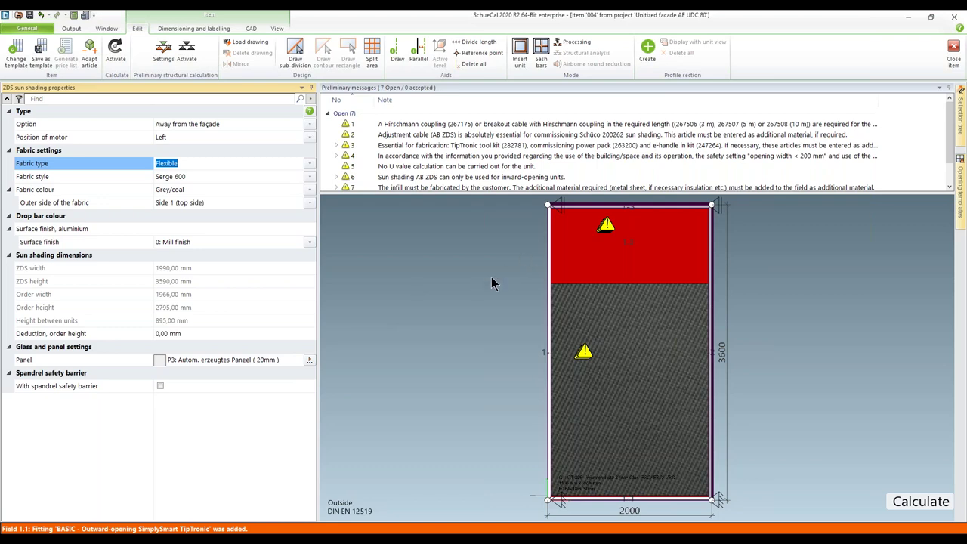
Examine the left vertical frame's profile section beside the parallel-opening vent with the sun shading away from the façade.
{"action": "left_click", "coordinate": [549, 367]}
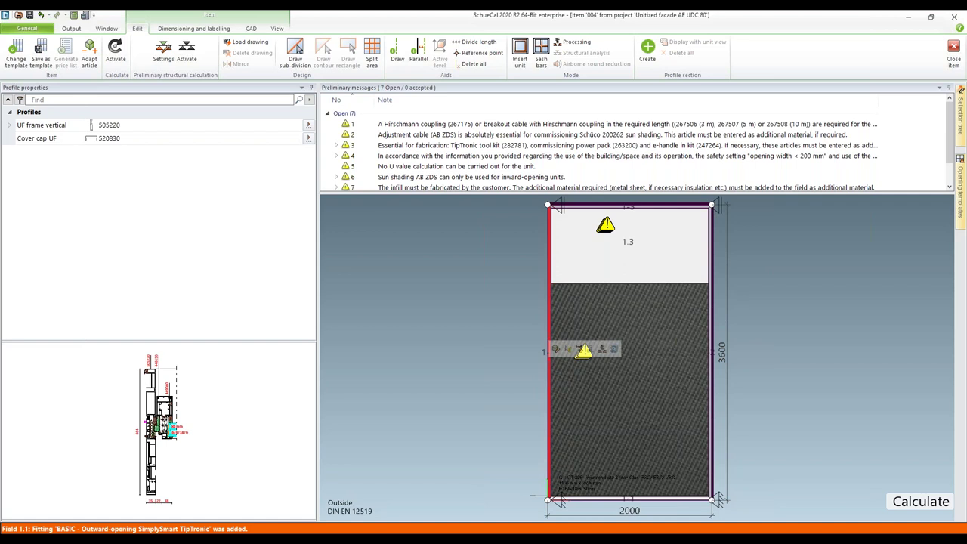
{"action": "double_click", "coordinate": [209, 470]}
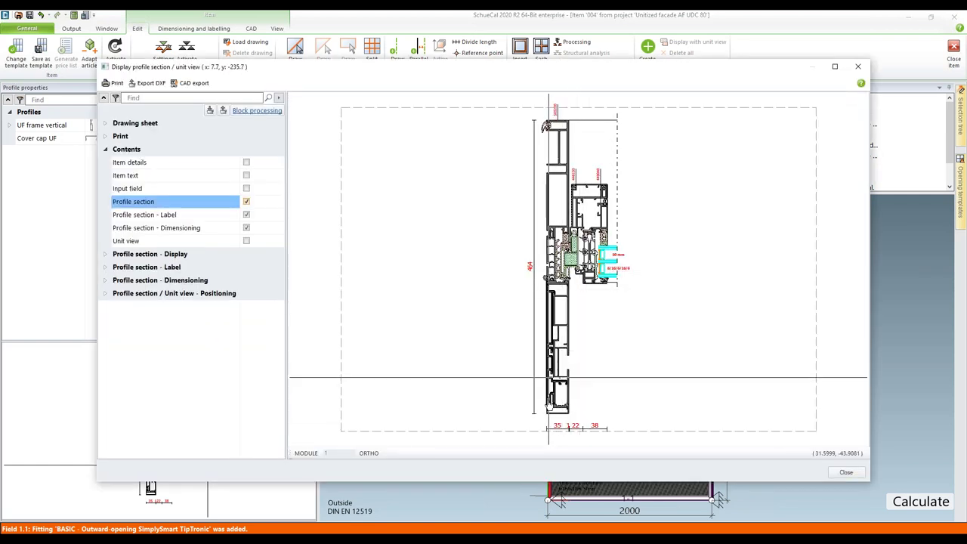
{"action": "left_click", "coordinate": [843, 472]}
Set the sun shading option to Close to the façade and examine the left vertical frame's profile section beside the vent.
{"action": "left_click", "coordinate": [652, 261]}
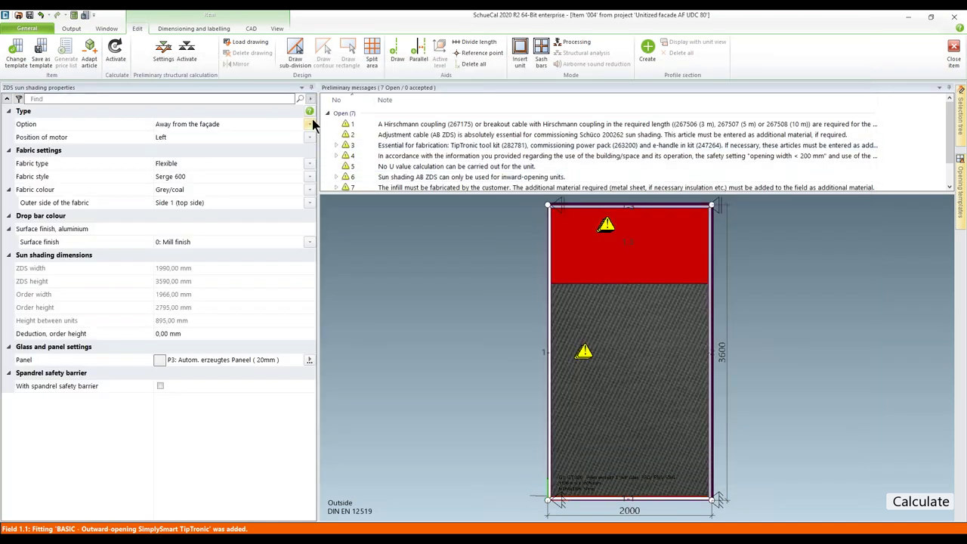
{"action": "left_click", "coordinate": [309, 126]}
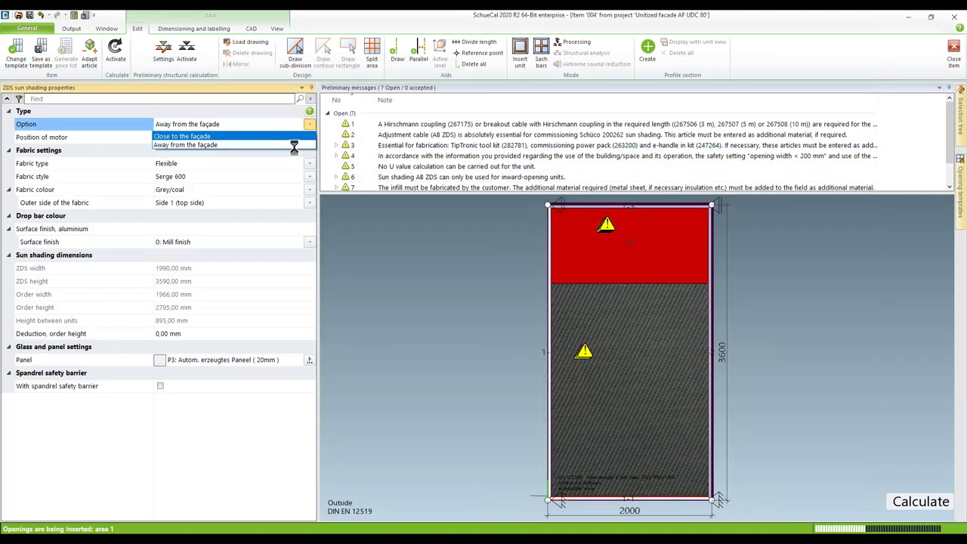
{"action": "left_click", "coordinate": [547, 423]}
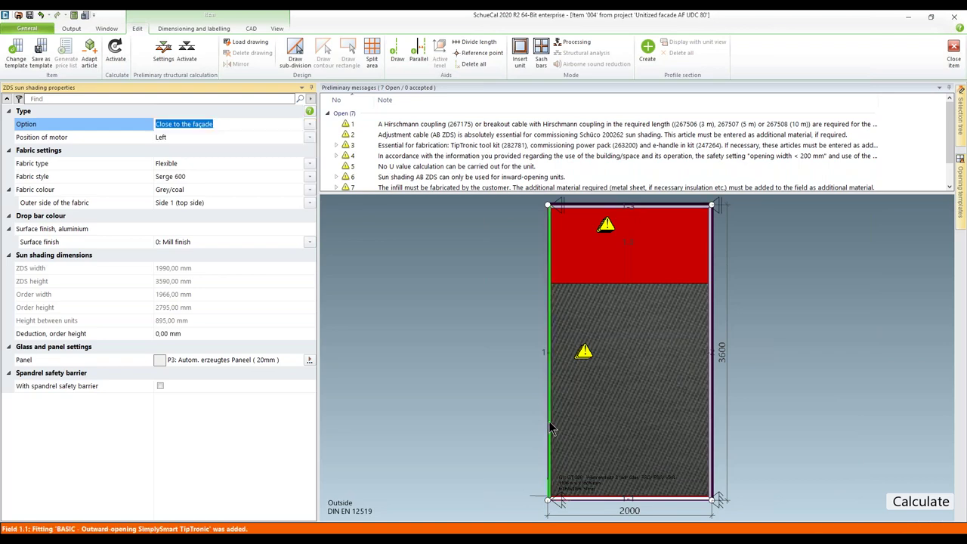
{"action": "left_click", "coordinate": [549, 427]}
{"action": "left_click", "coordinate": [158, 466]}
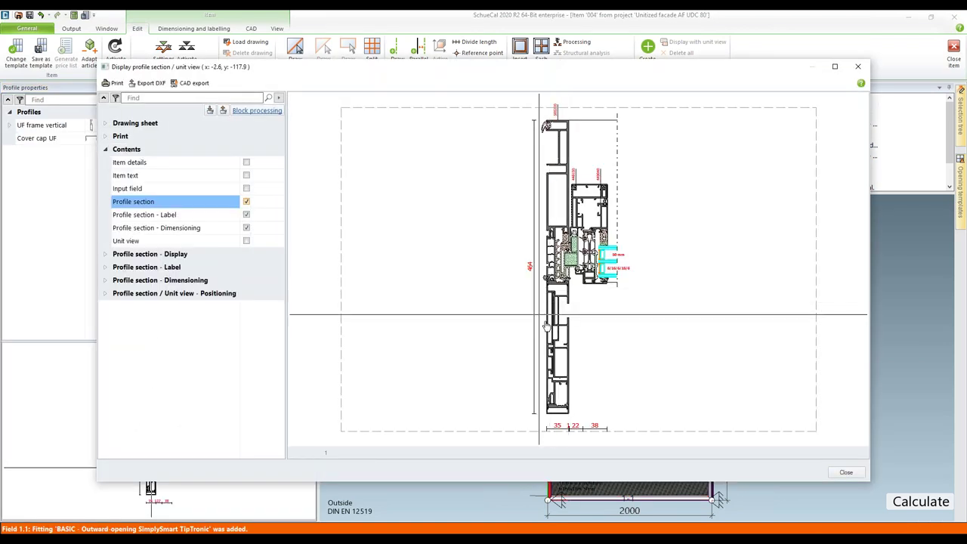
{"action": "left_click", "coordinate": [845, 473]}
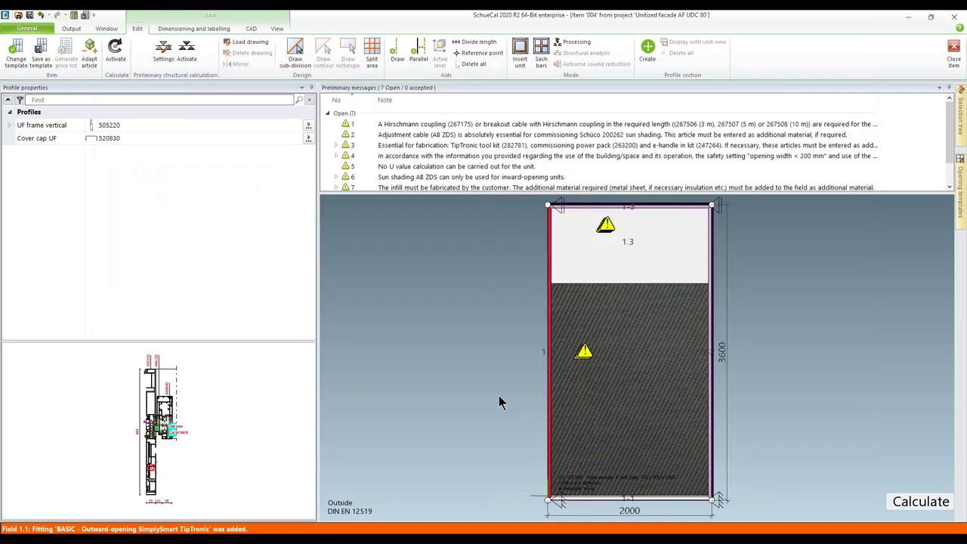